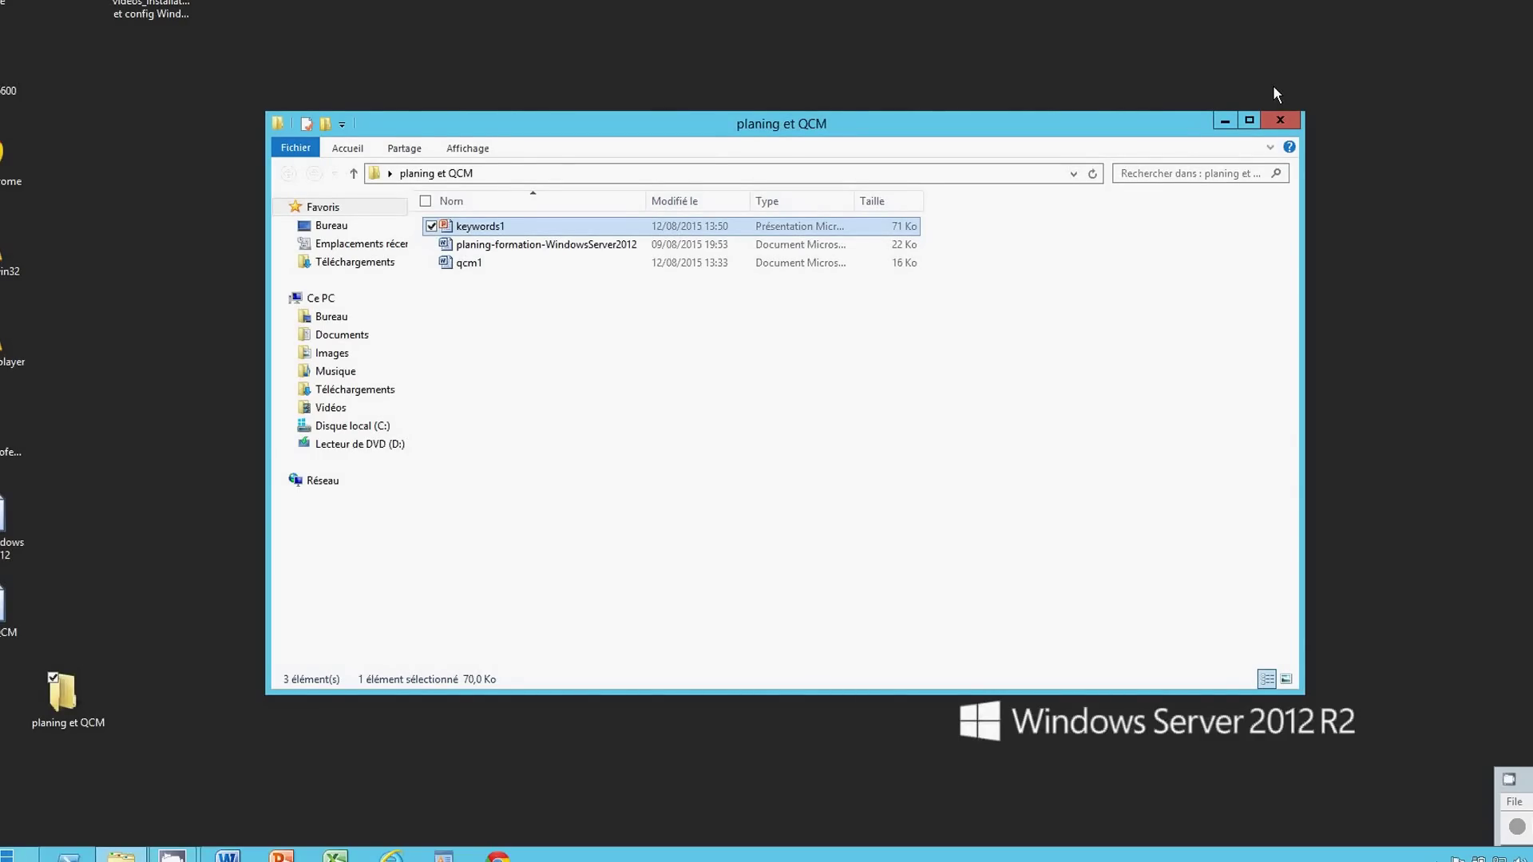
- Deselect the desktop items and close the 'planing et QCM' folder window
left_click(1250, 87)
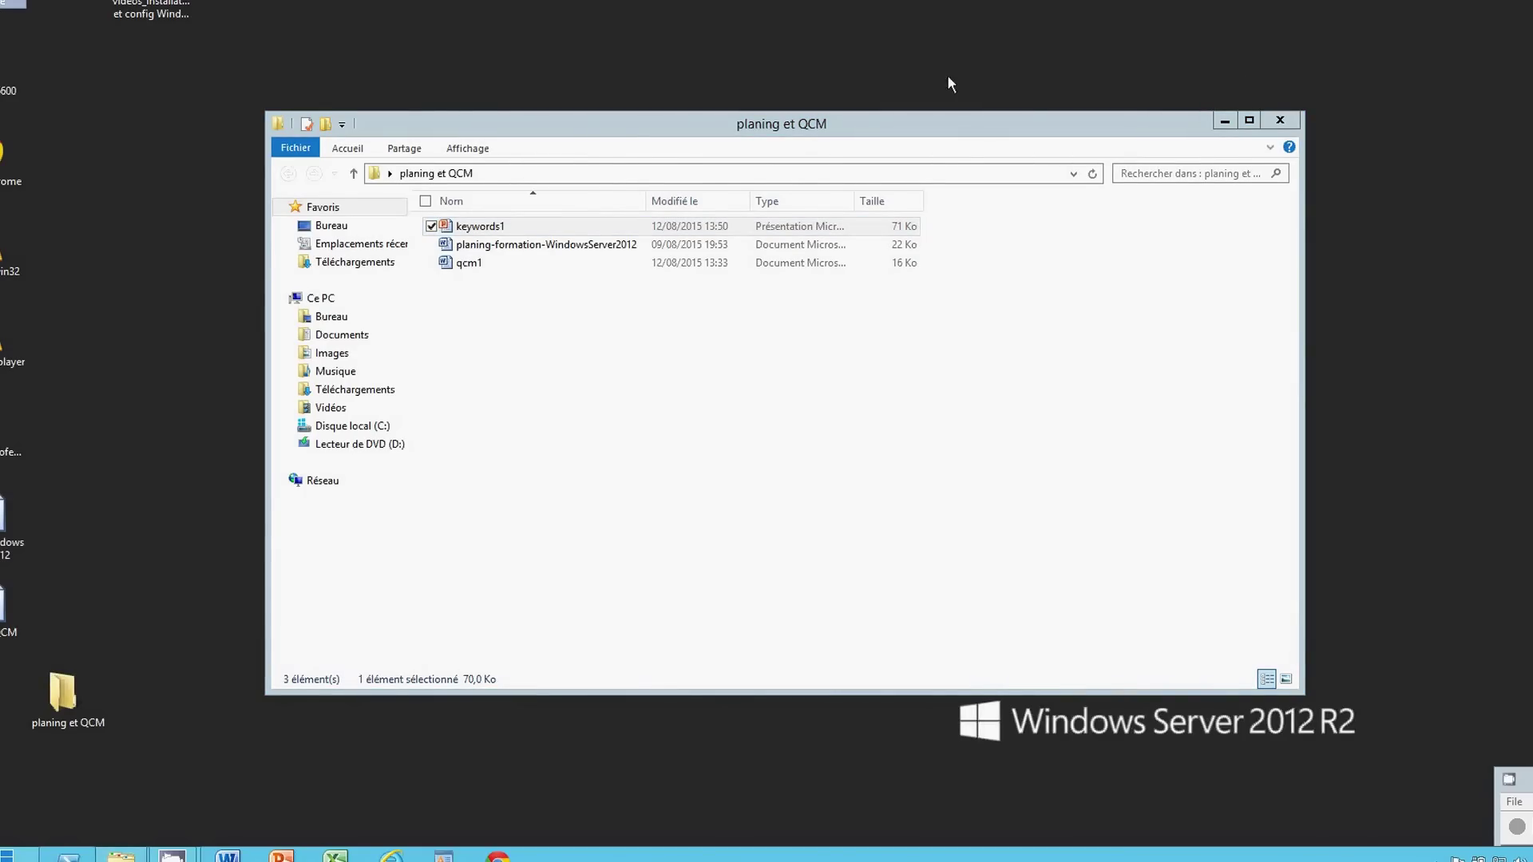
left_click(1278, 121)
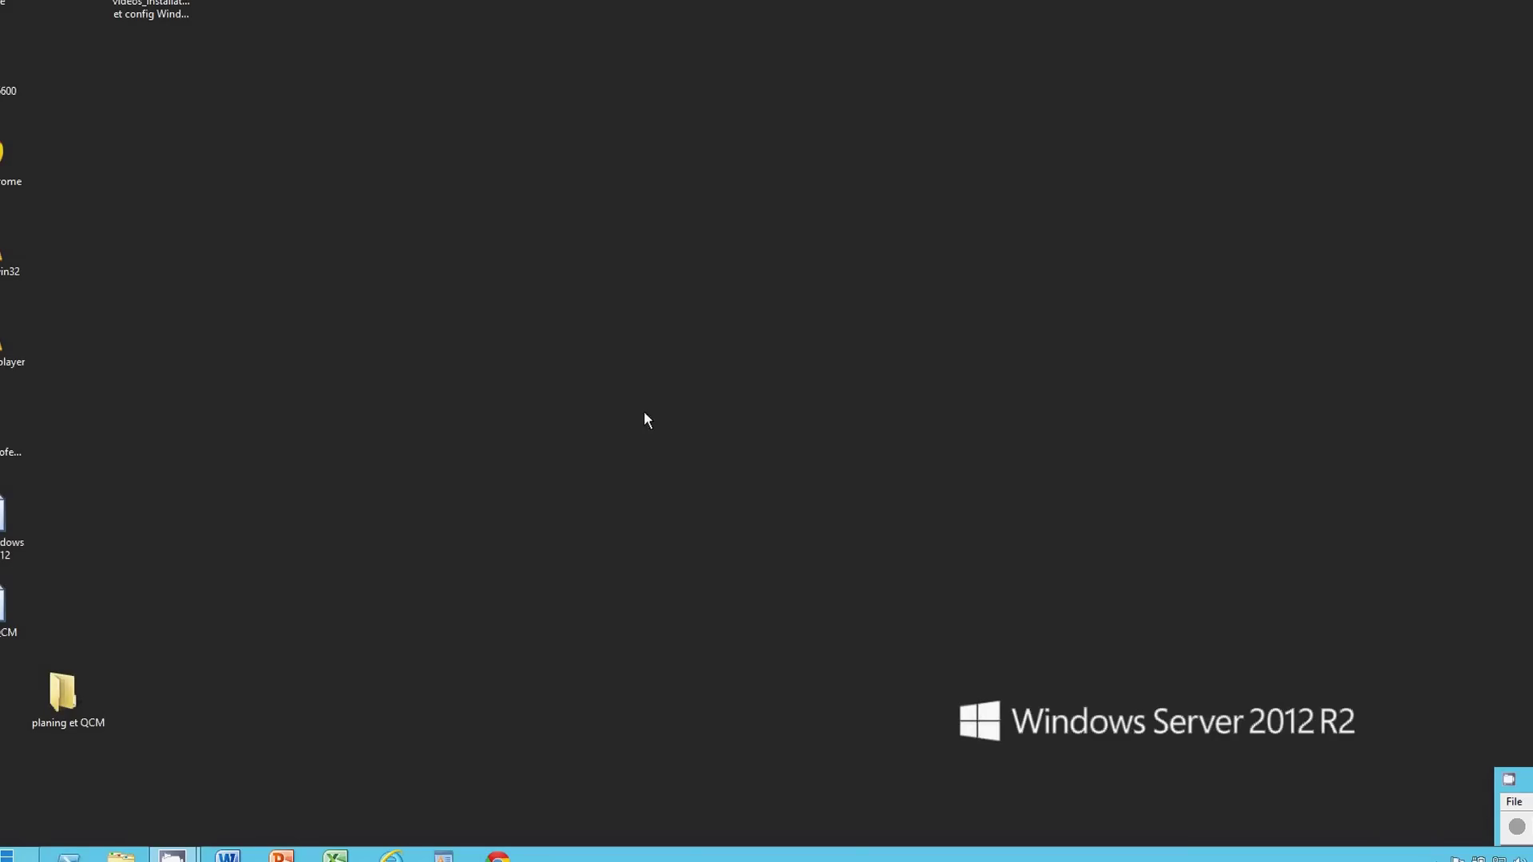
- Launch Gestionnaire Hyper-V from Server Manager's Outils menu and connect to vm1
left_click(68, 856)
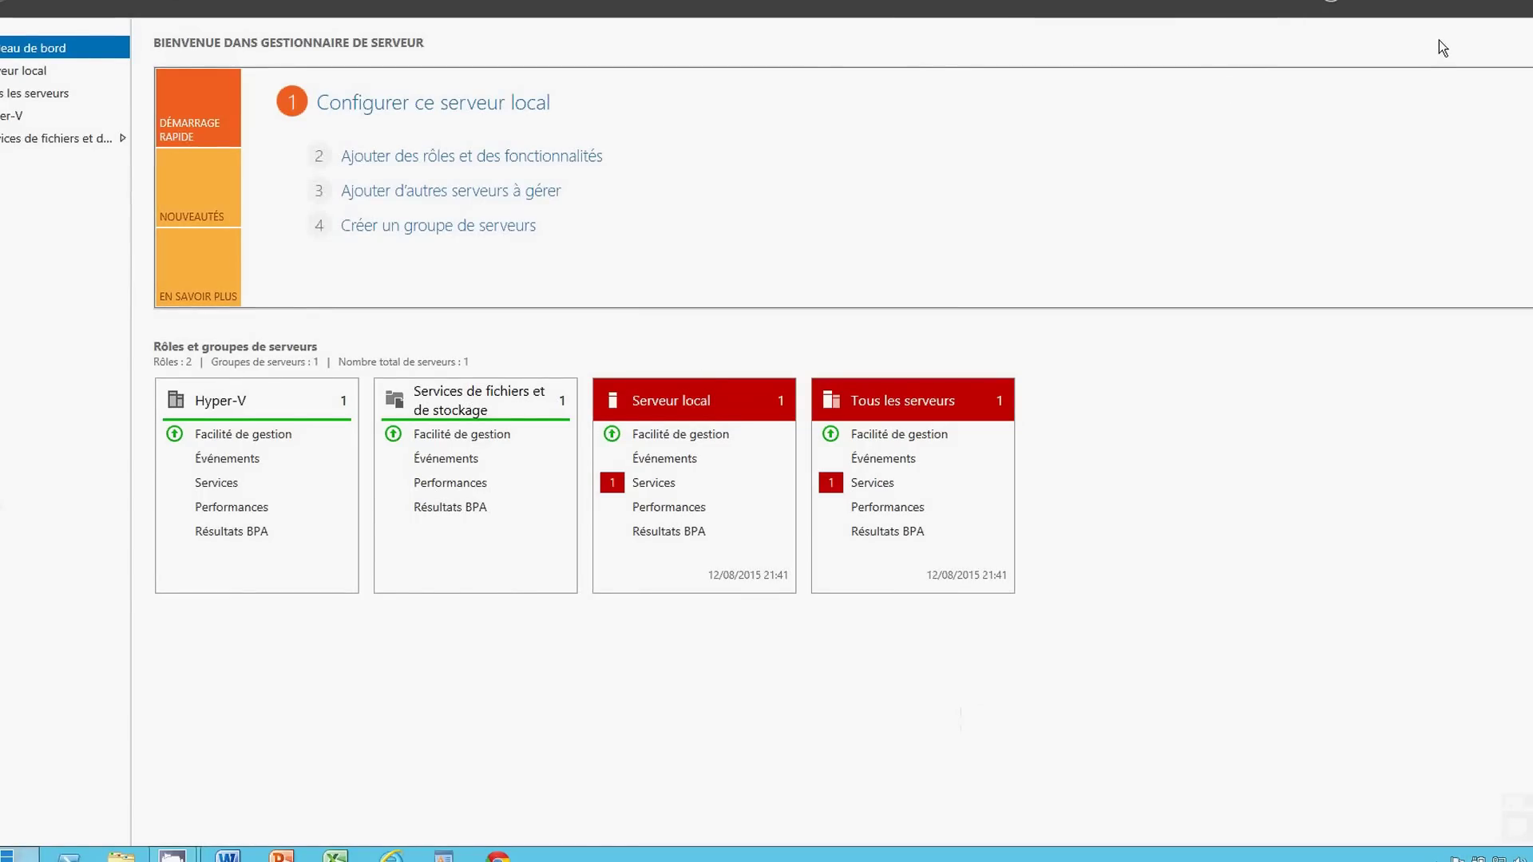
left_click(1475, 3)
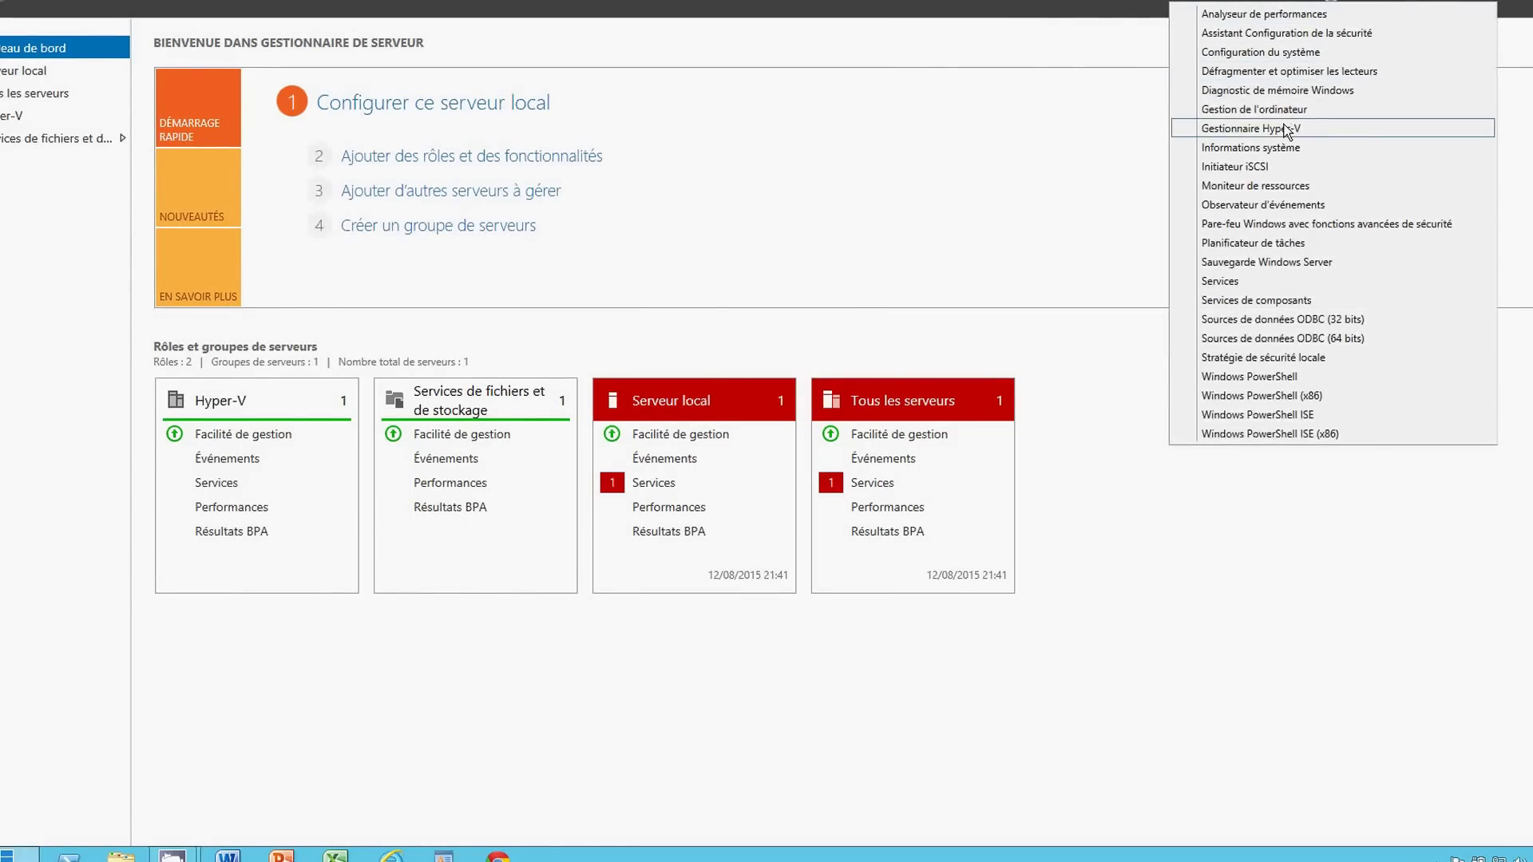
left_click(1287, 130)
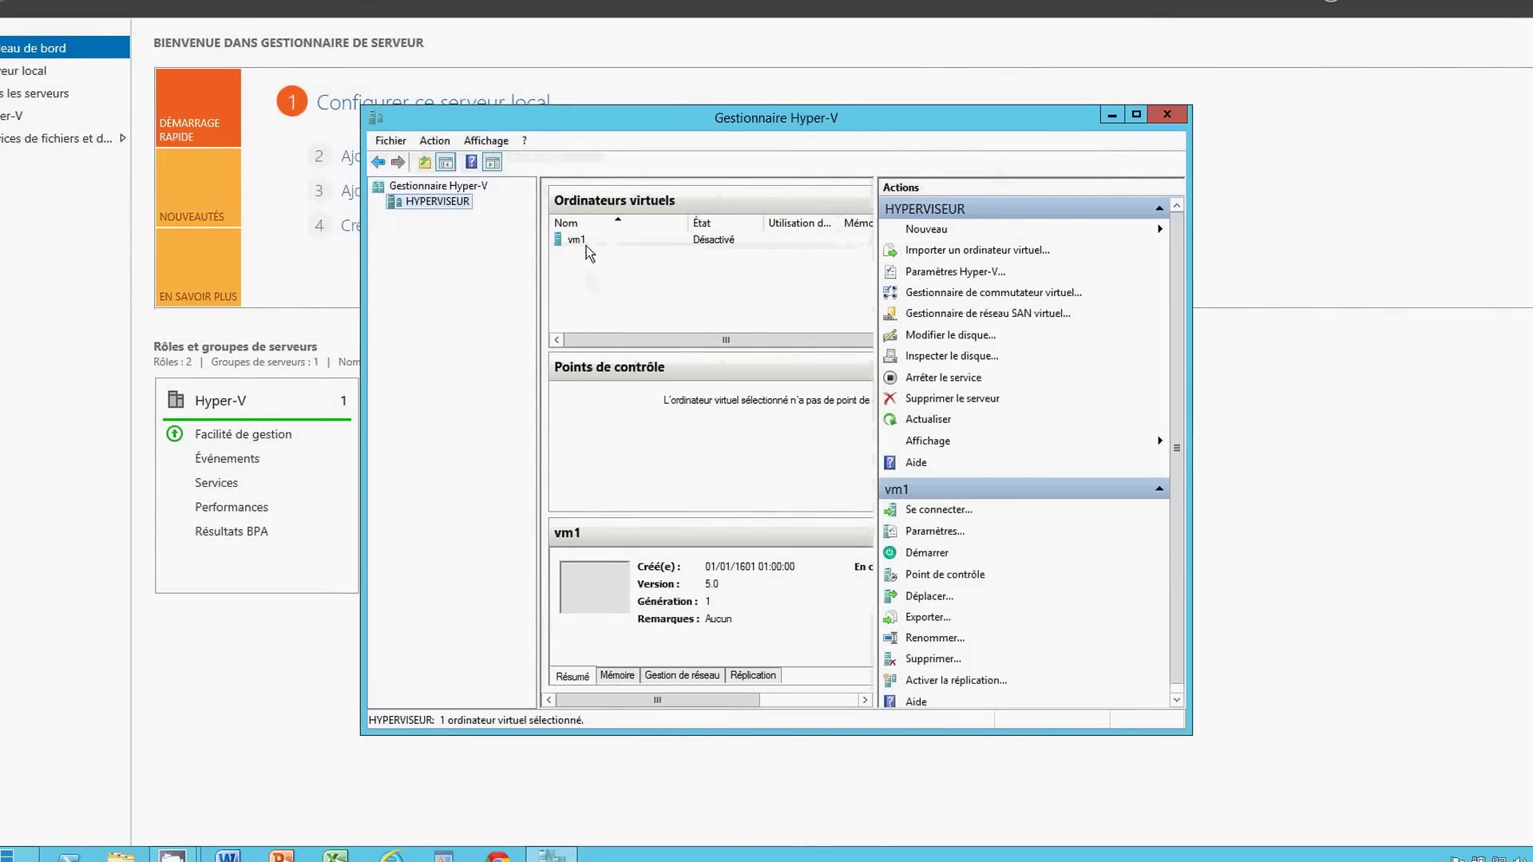
left_click(587, 240)
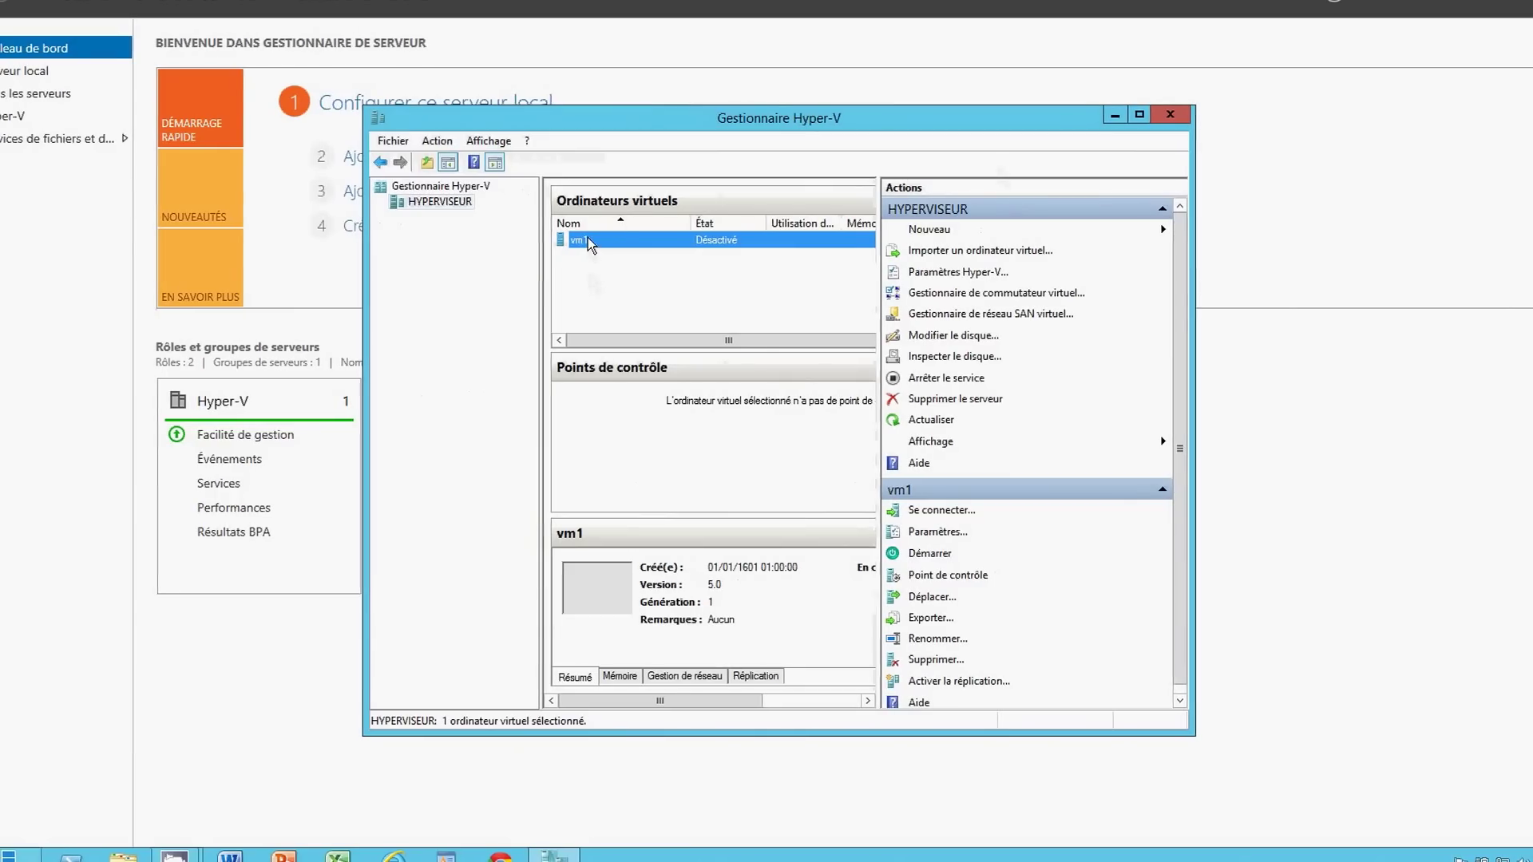
right_click(587, 237)
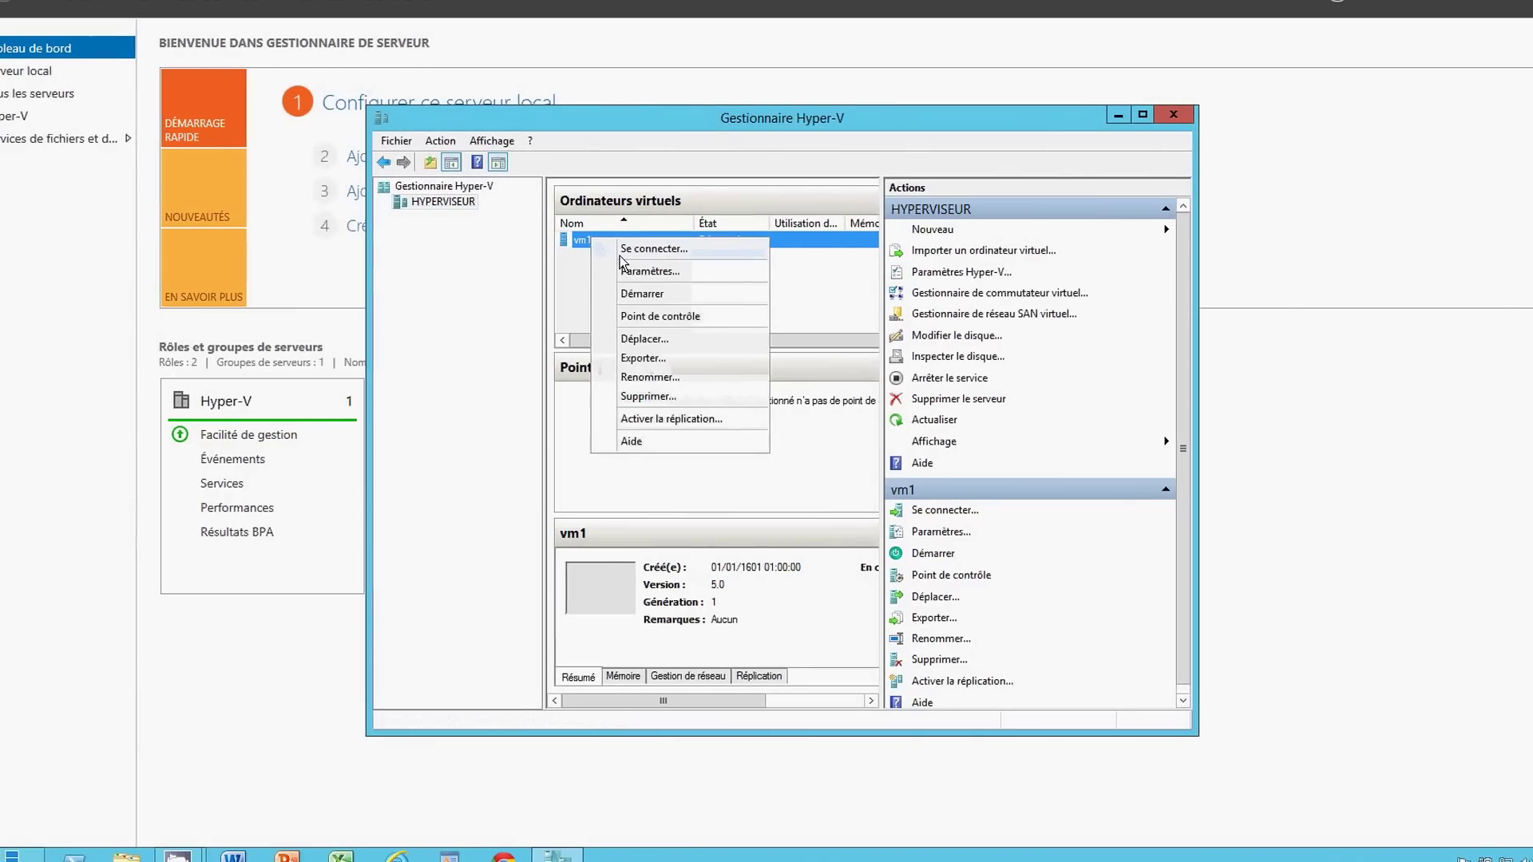
left_click(653, 249)
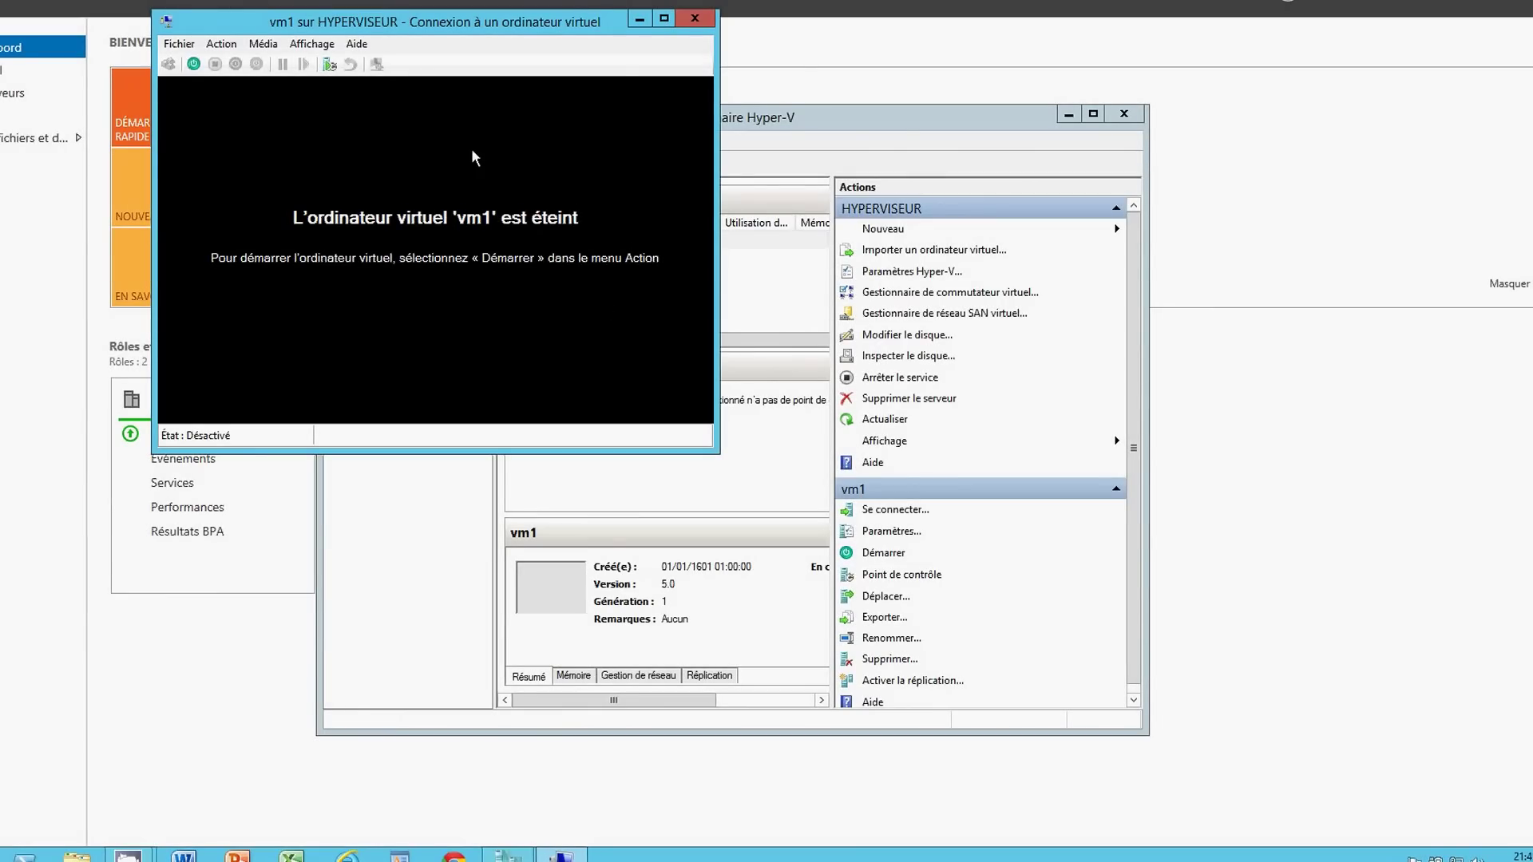
- Power on vm1, move Hyper-V Manager aside, and let it boot to setup's French language page
left_click(194, 65)
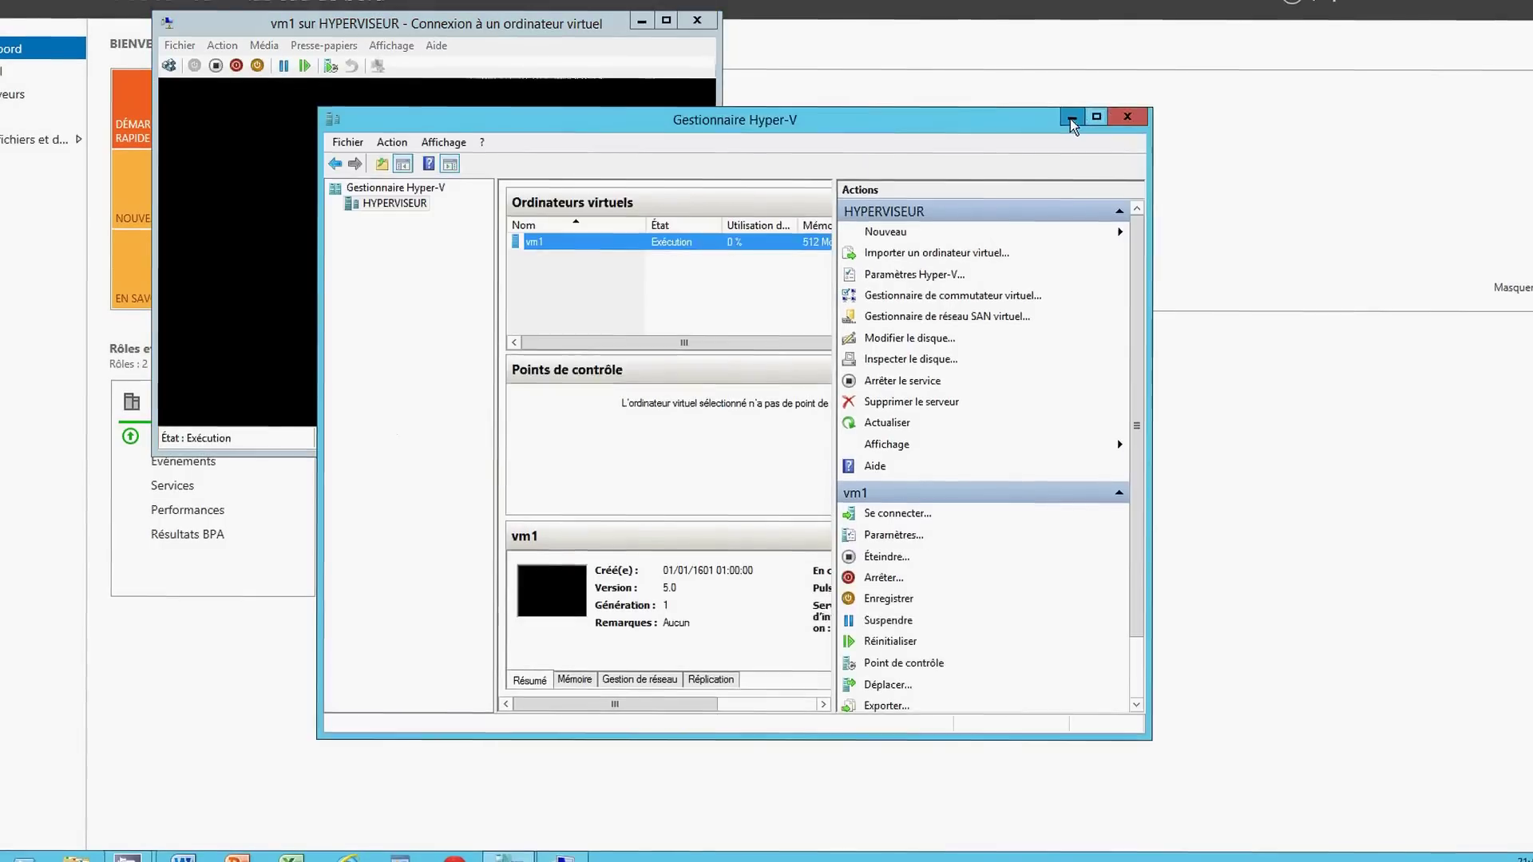
left_click(1070, 116)
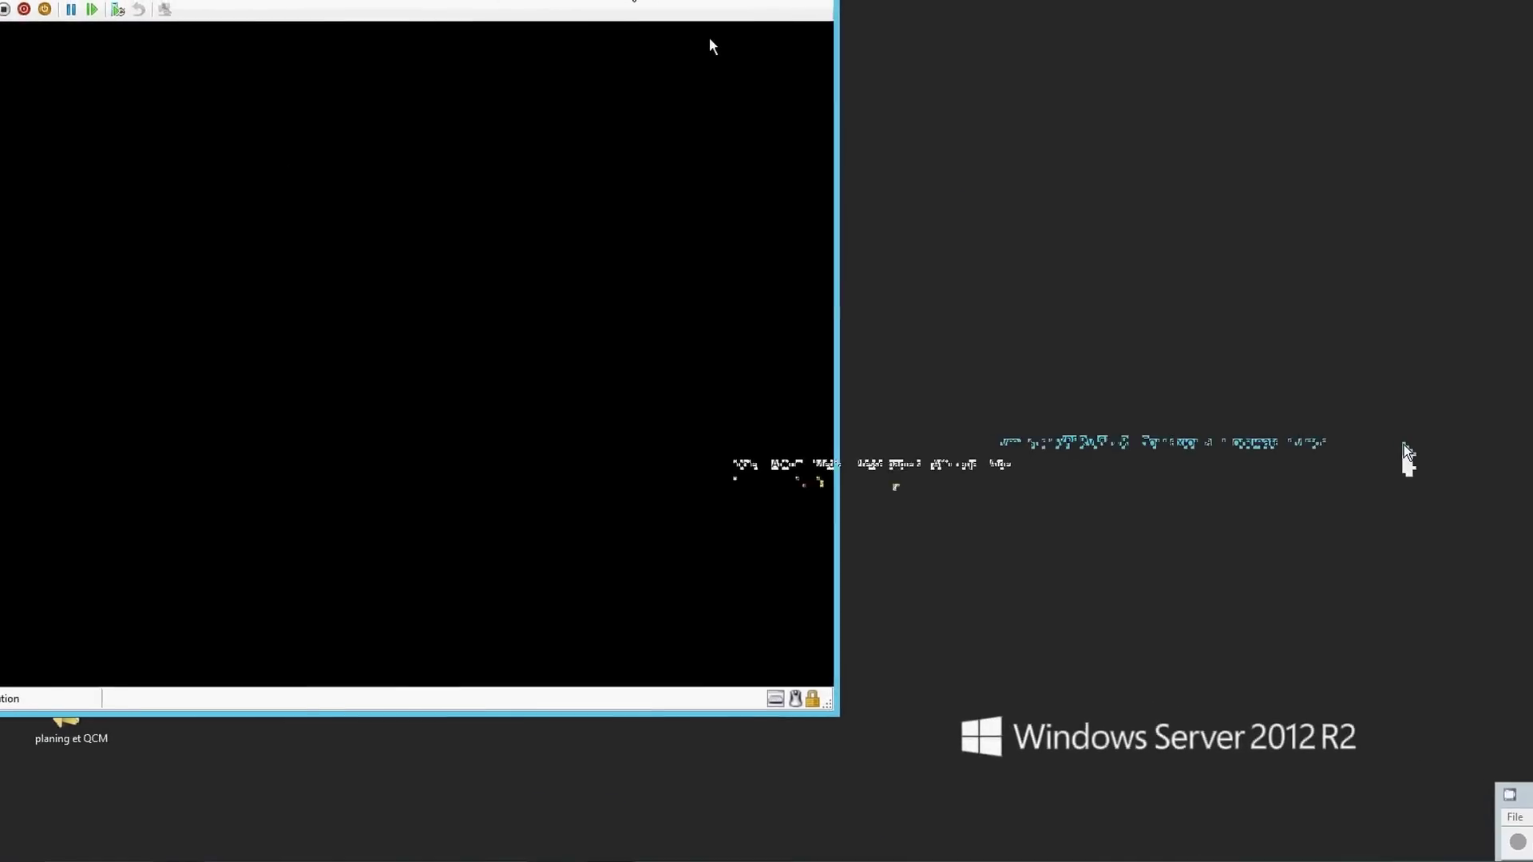
left_click_drag(666, 8, 951, 8)
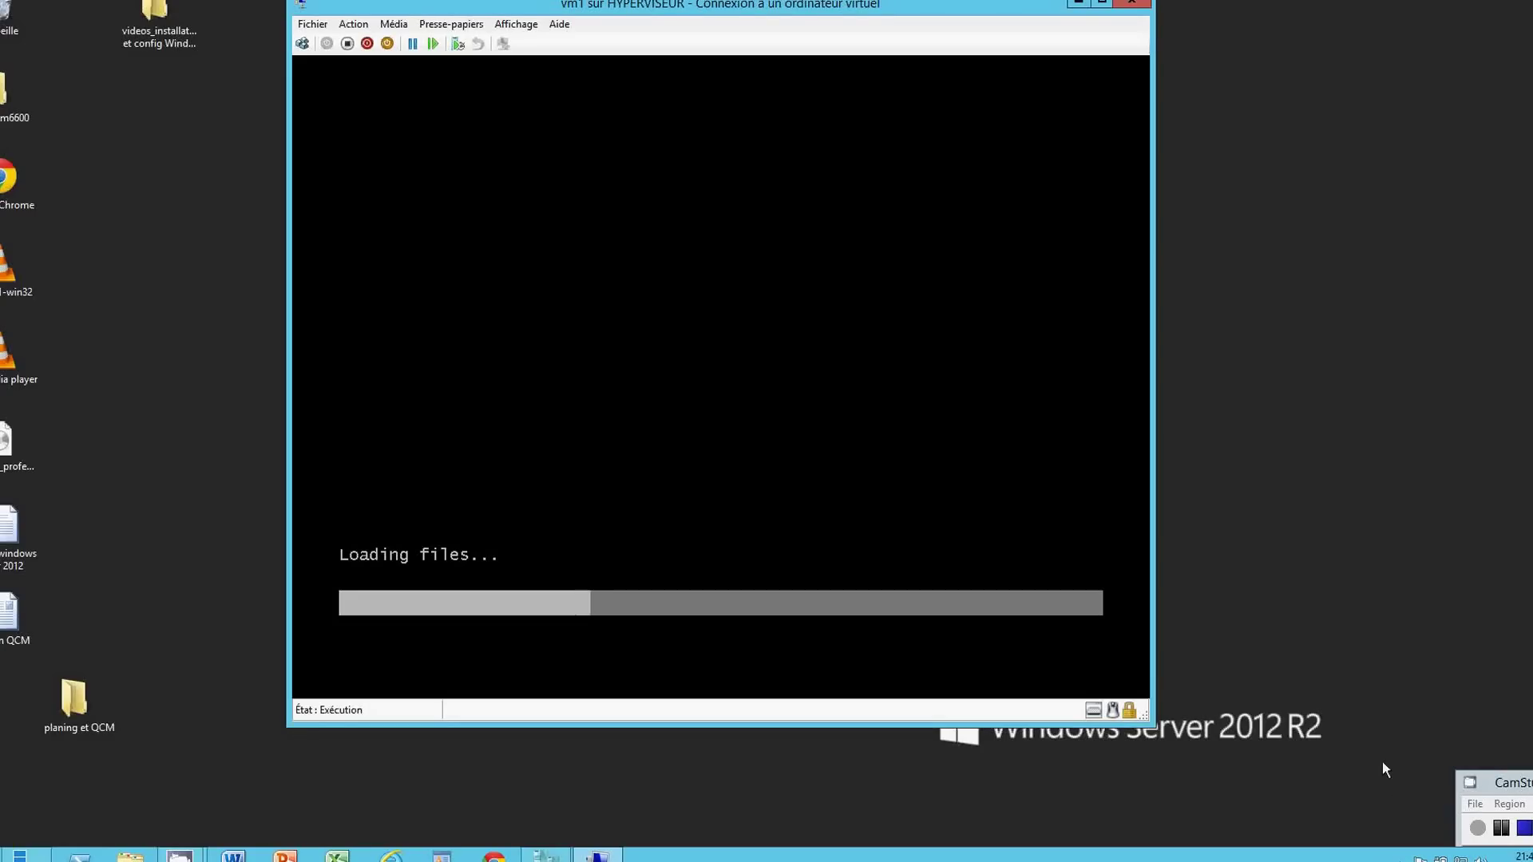
left_click(1477, 828)
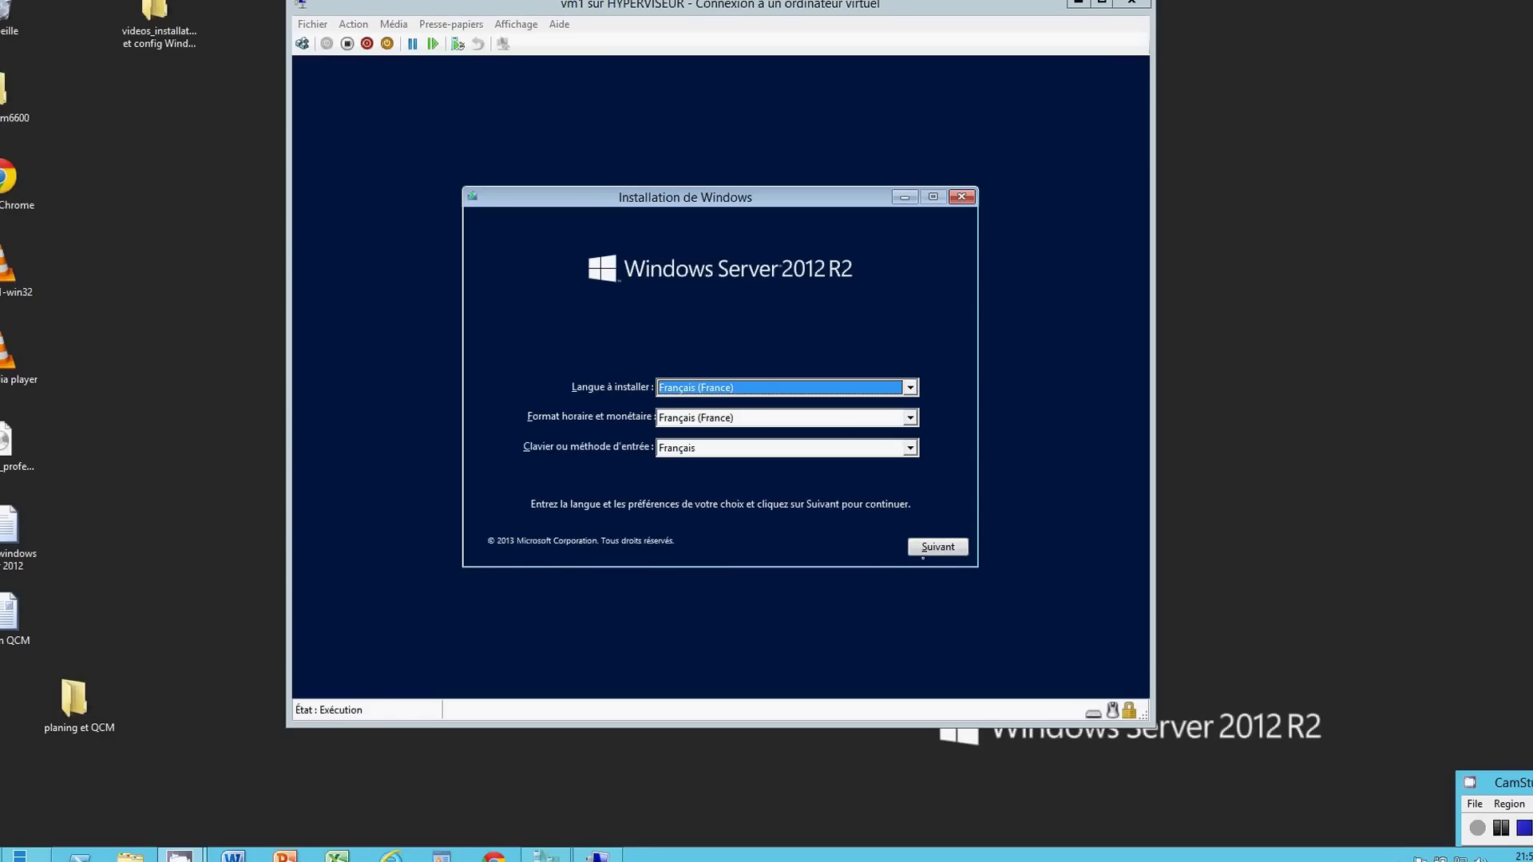
- Accept the French language settings and begin installing with Installer maintenant
left_click(924, 547)
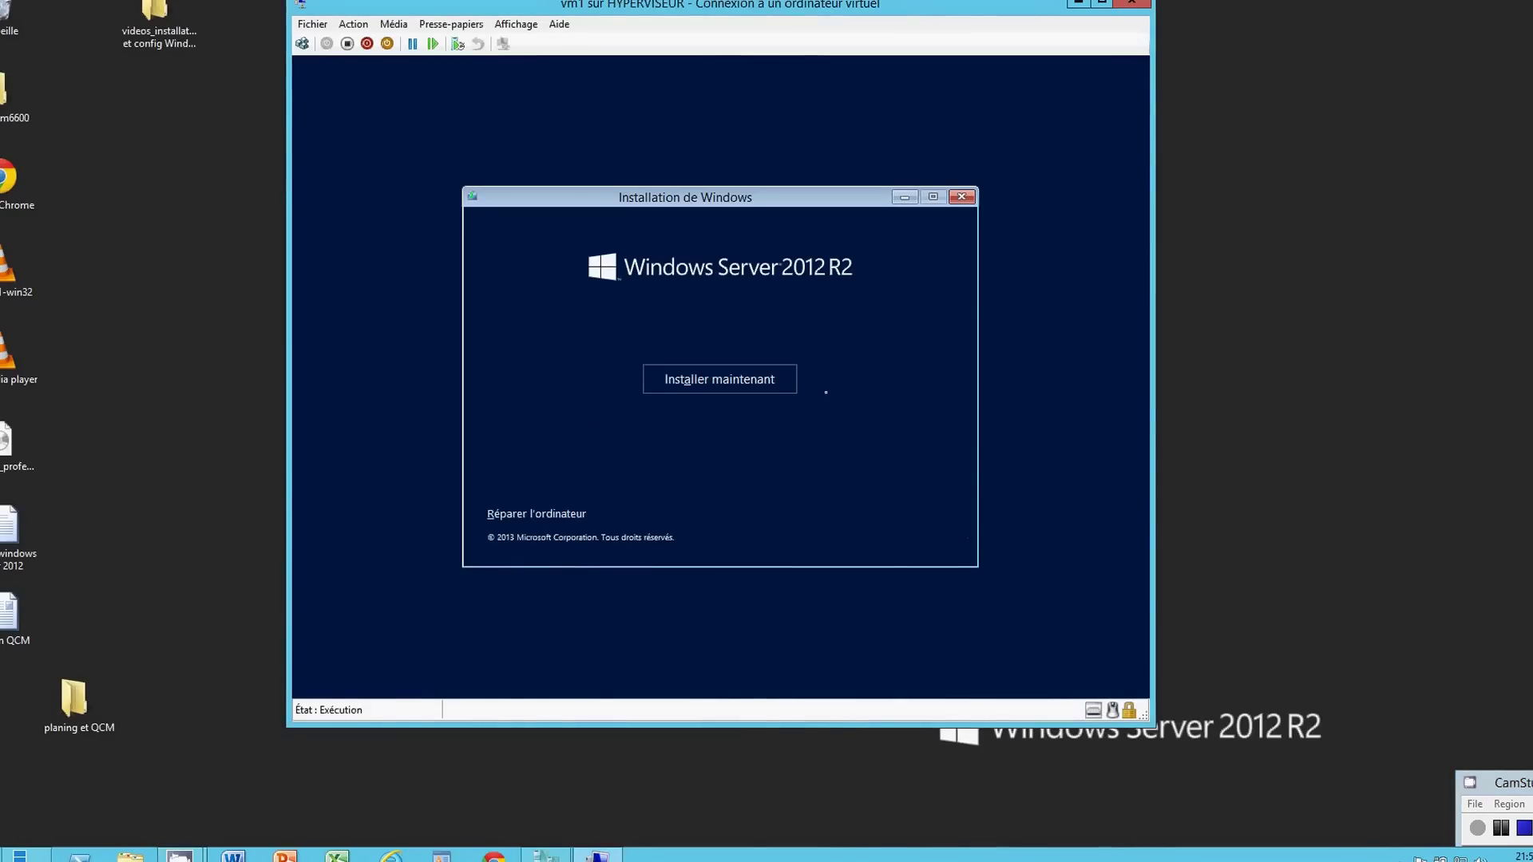
left_click(737, 383)
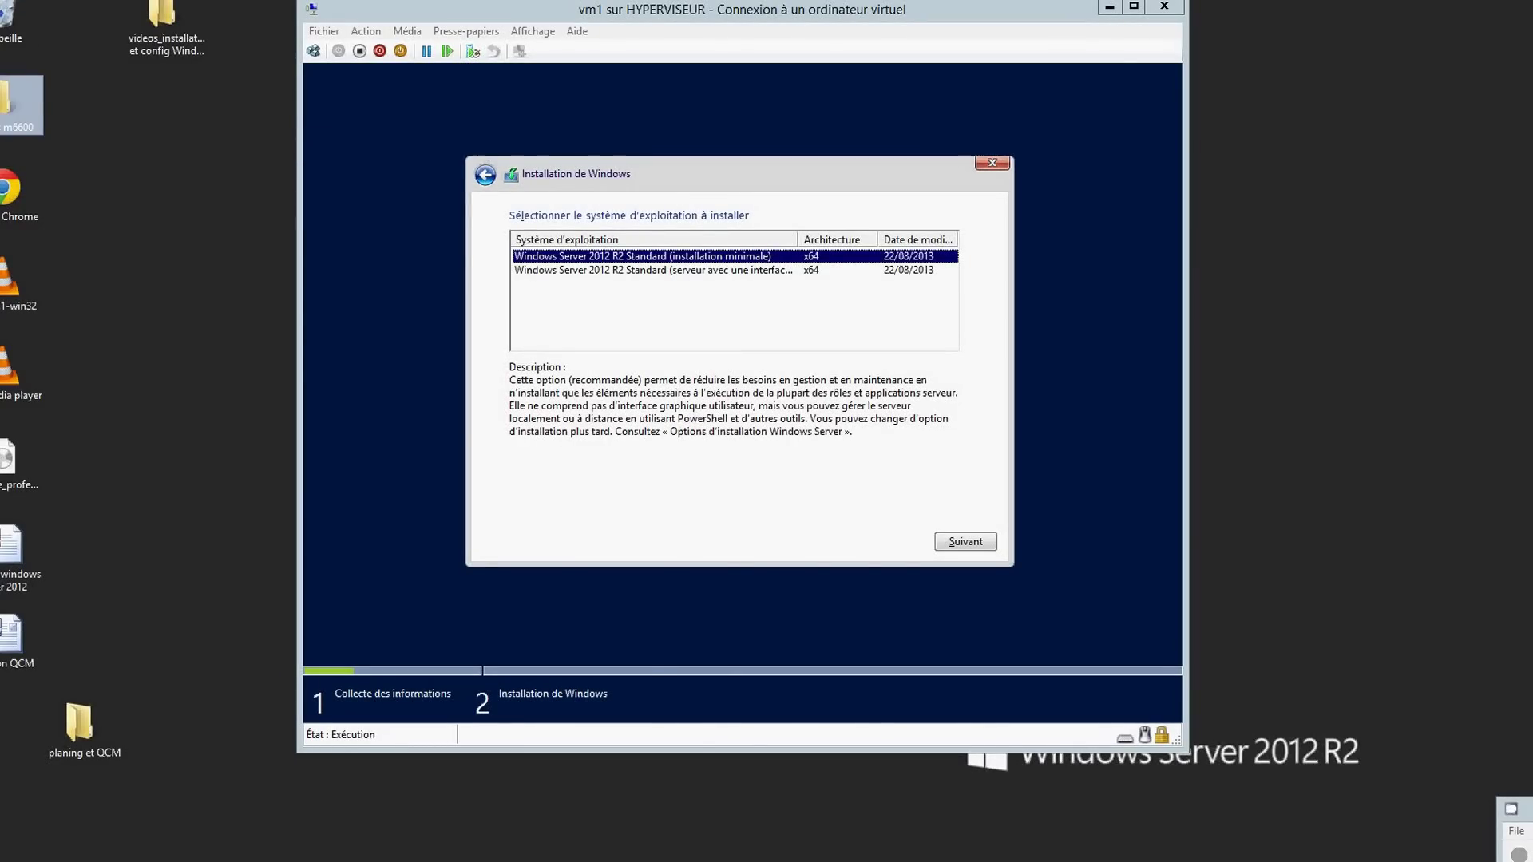
- Choose Windows Server 2012 R2 Standard (serveur avec une interface graphique utilisateur) and continue
left_click(554, 272)
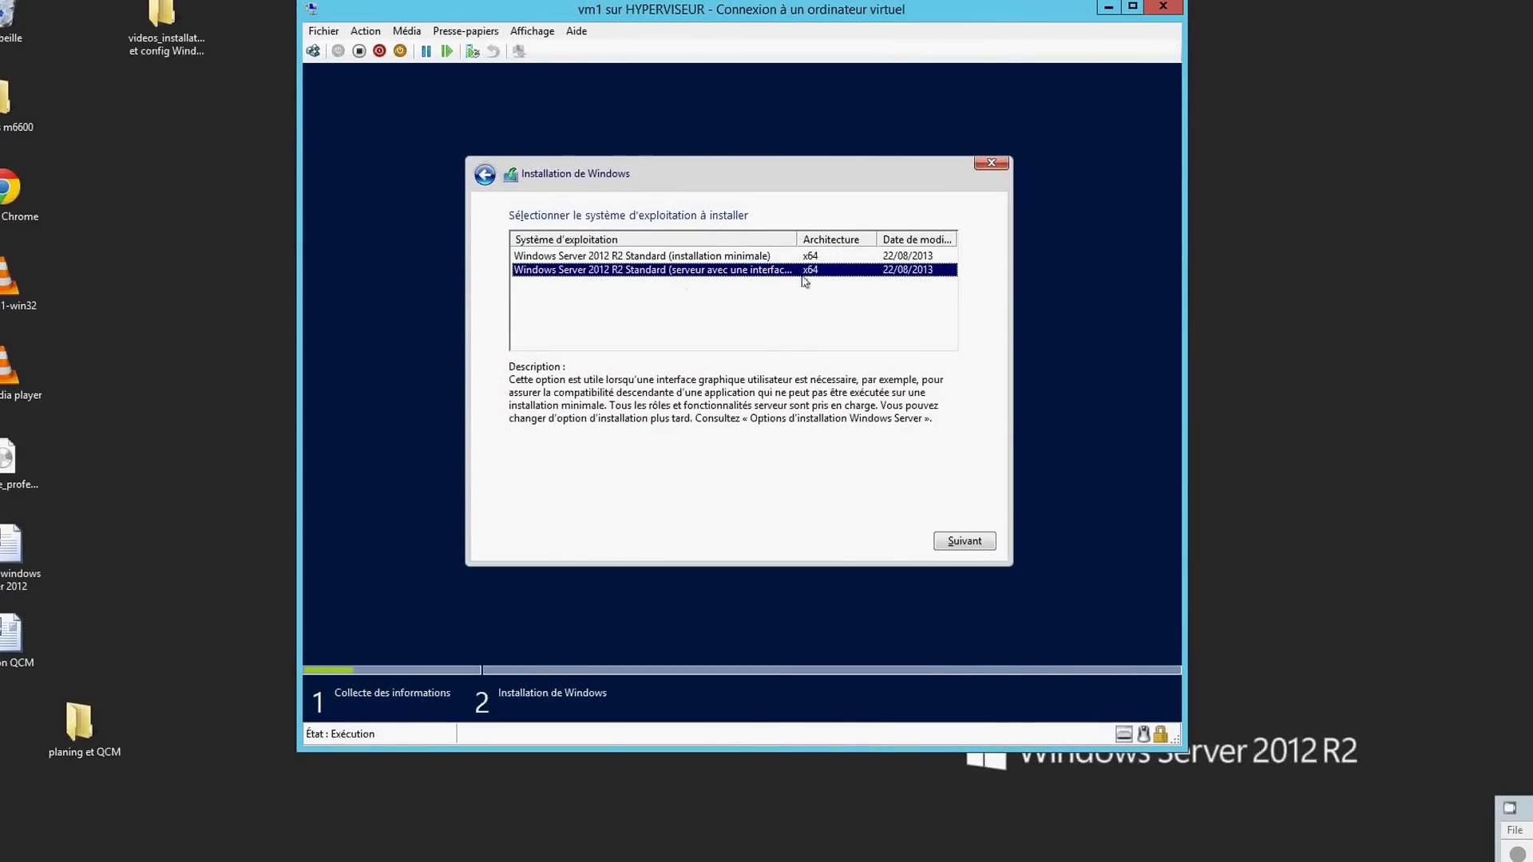
left_click_drag(797, 239, 886, 242)
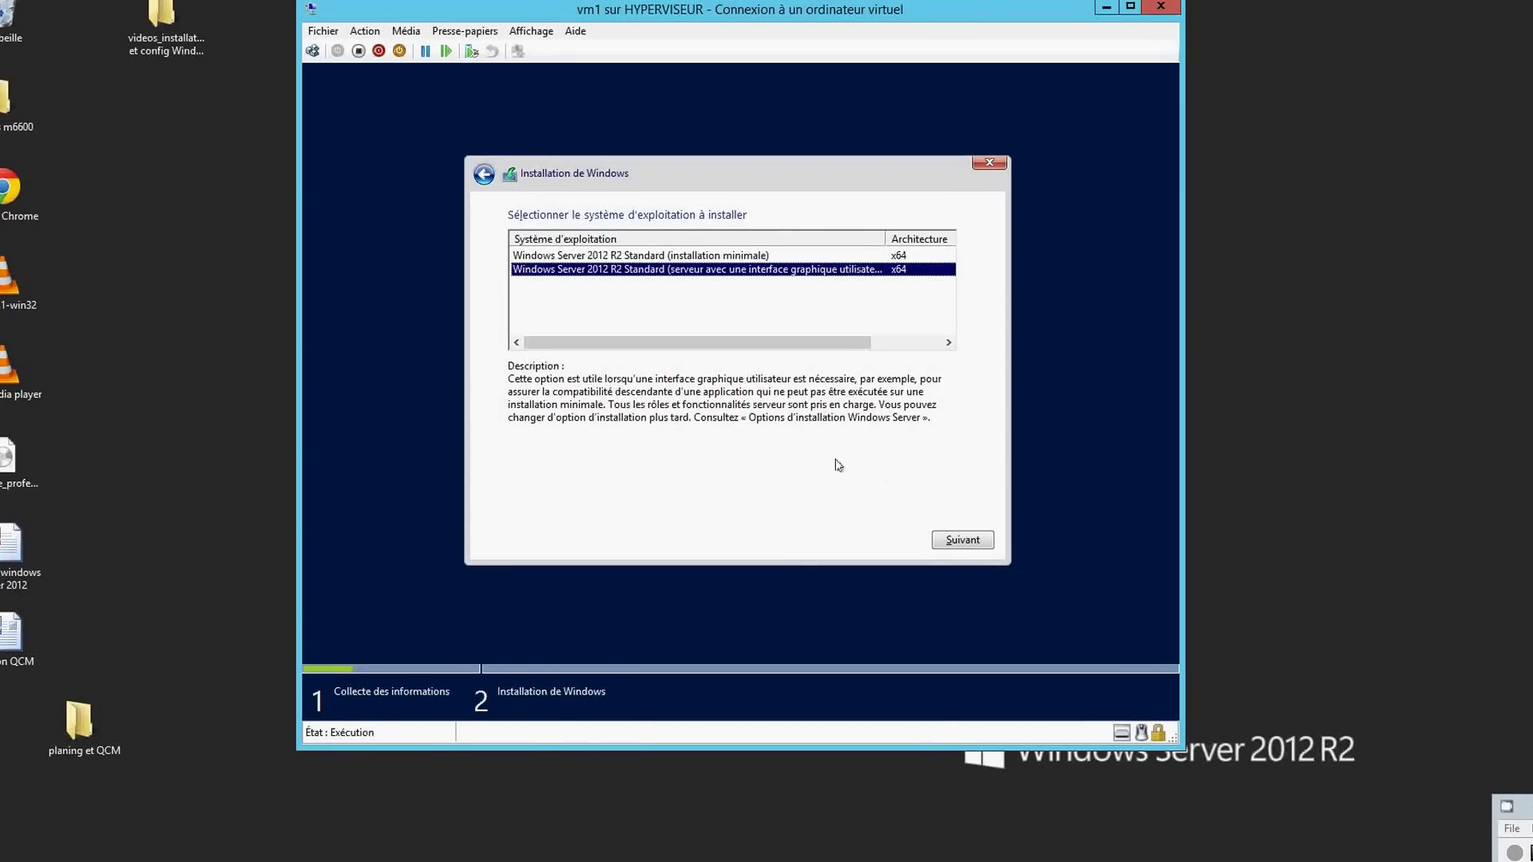
left_click(958, 539)
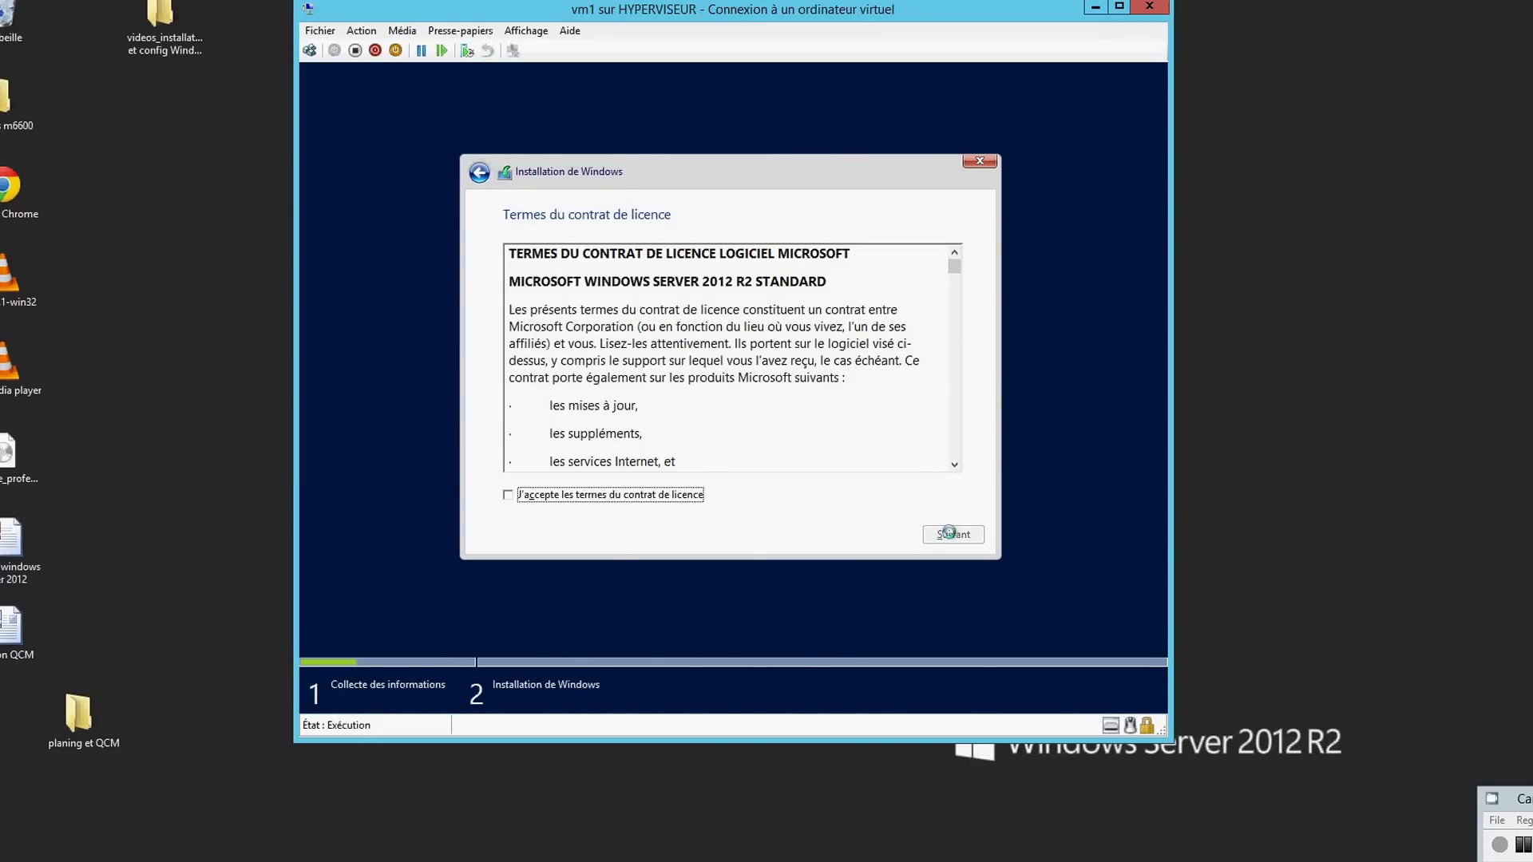
- Accept the Windows Server licence terms and continue to the installation type choice
left_click(507, 496)
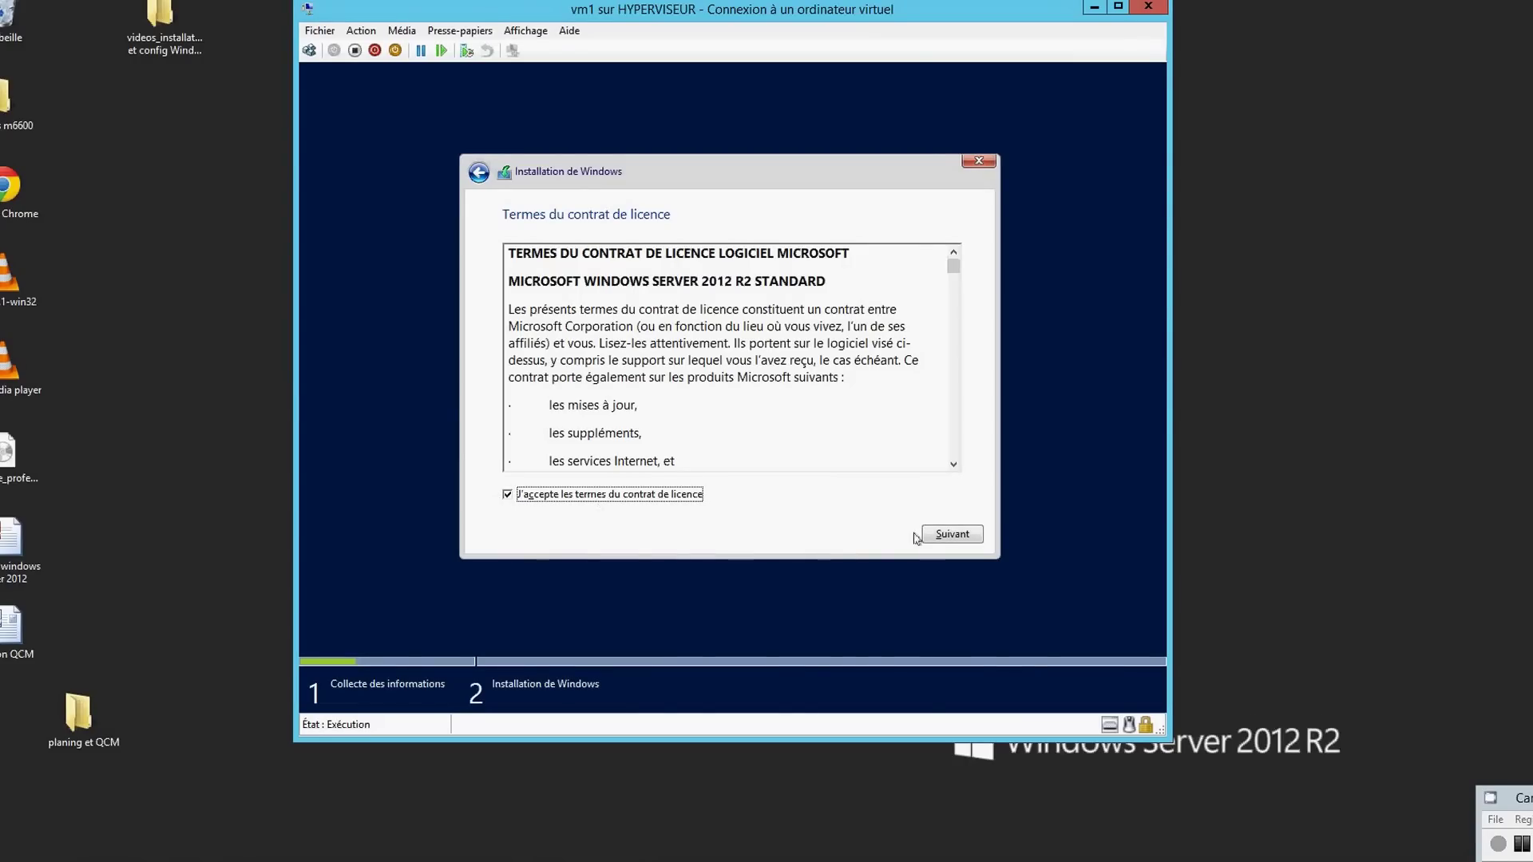
left_click(941, 538)
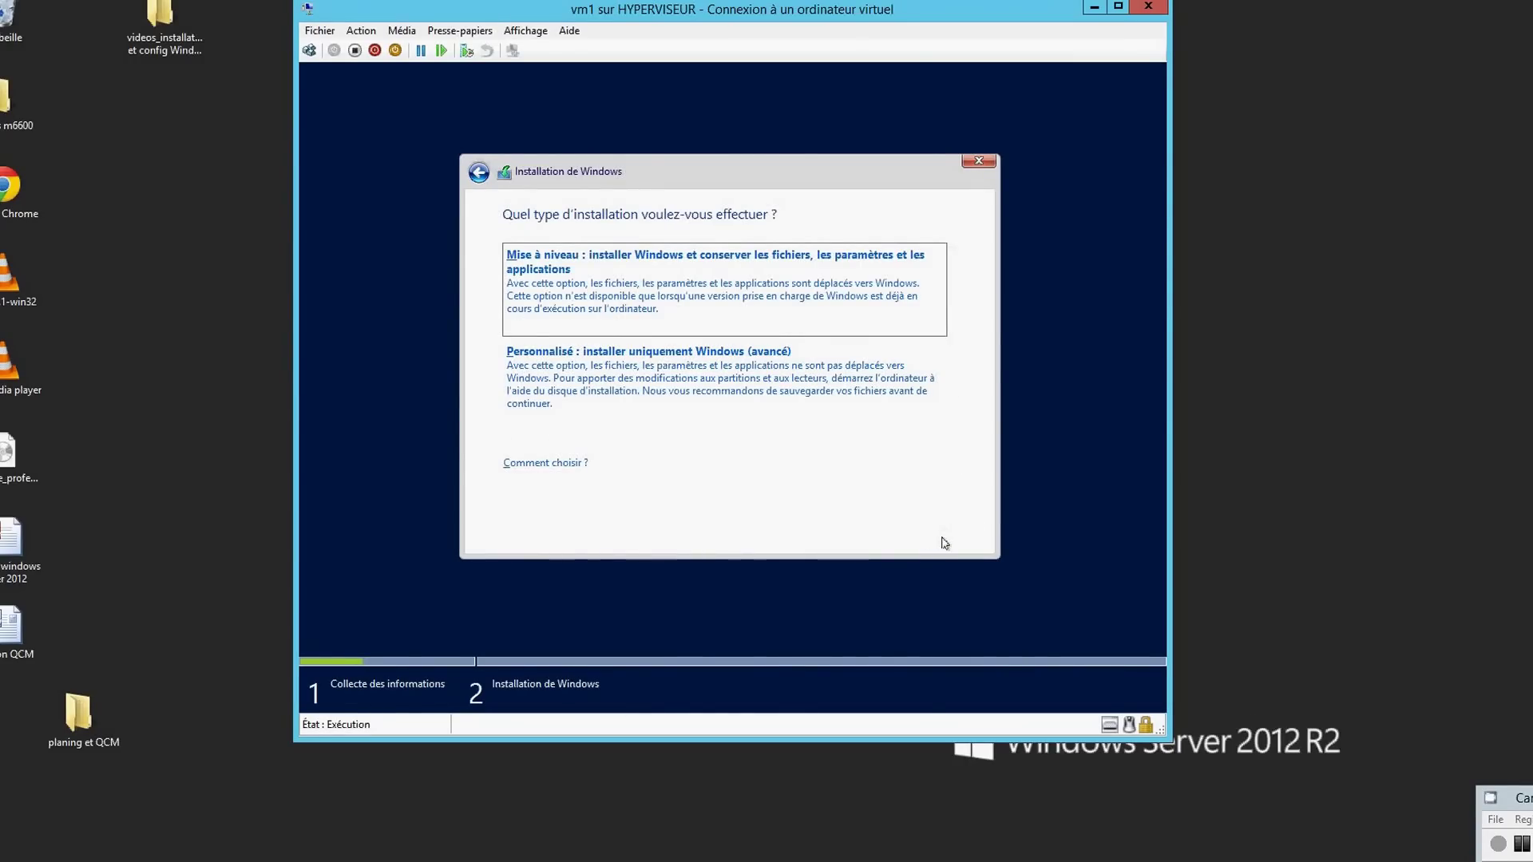
- Choose a custom Windows-only install on the 10.0 Go unallocated Lecteur 0
left_click(718, 377)
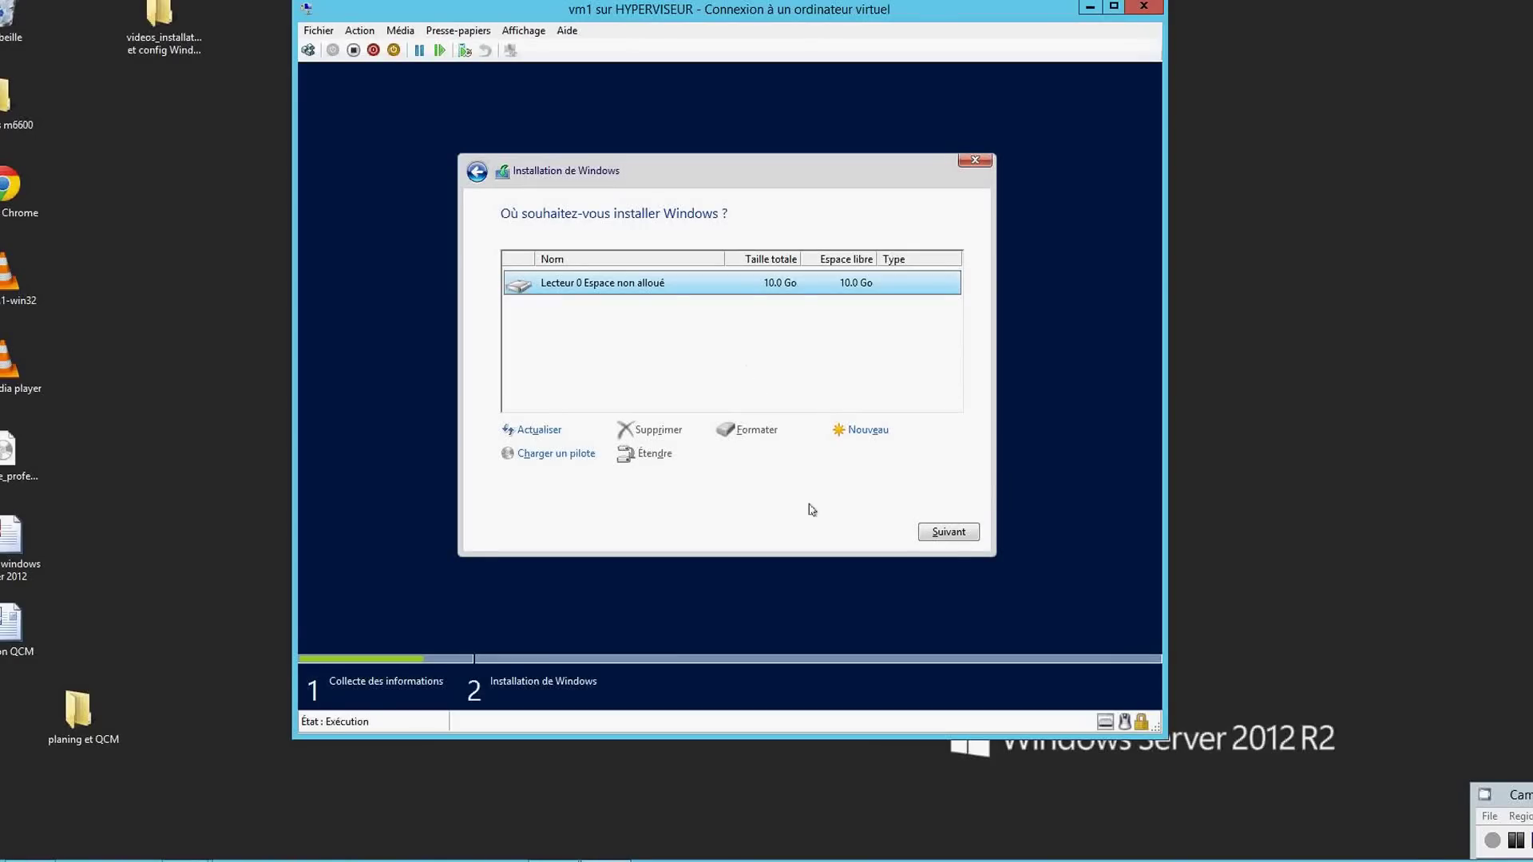
left_click(933, 533)
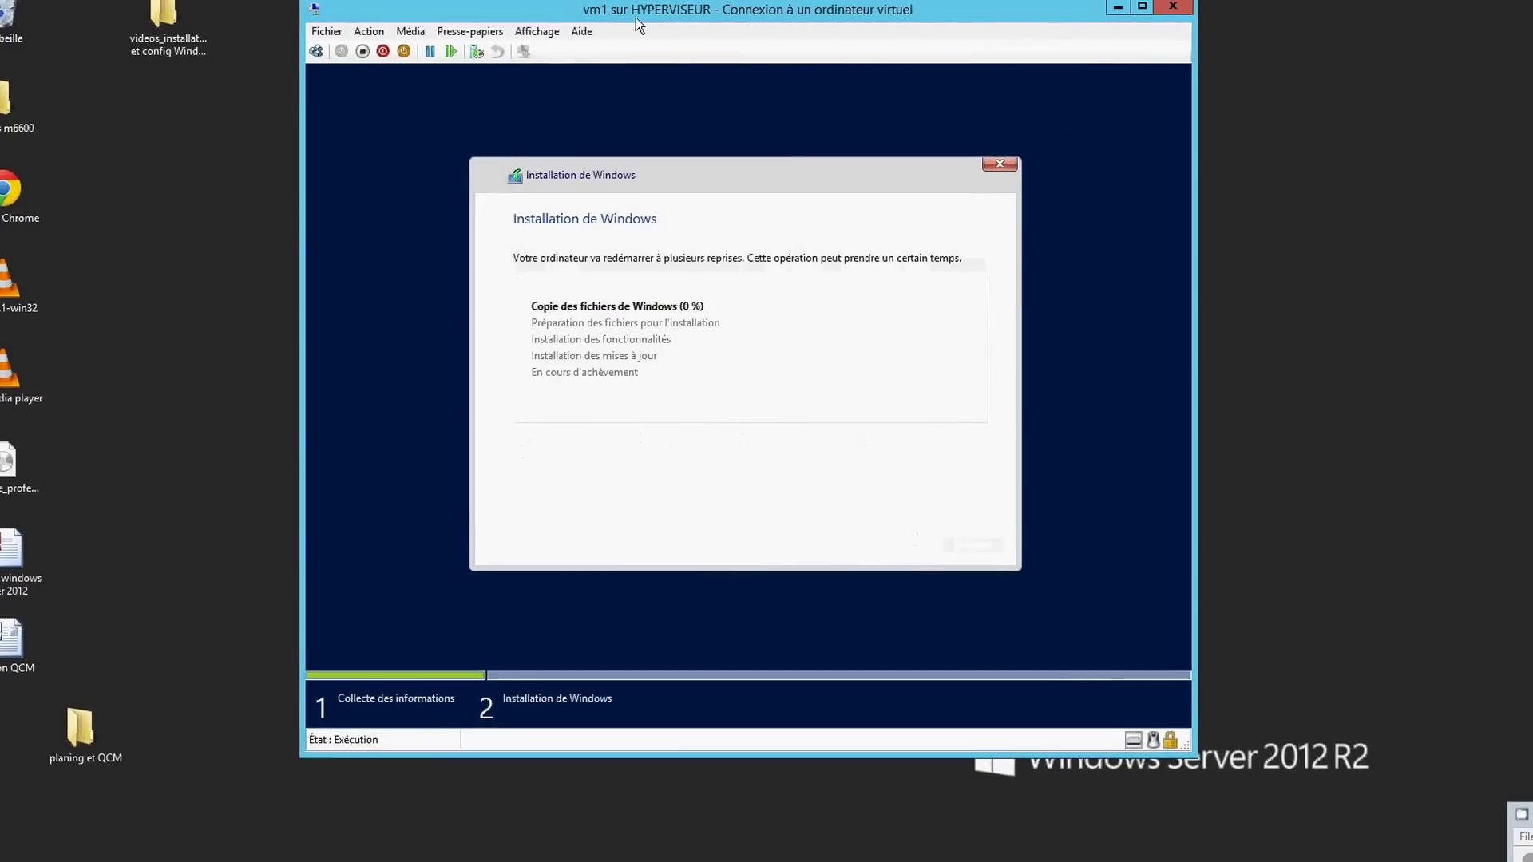
- Switch the vm1 connection to full-screen mode while Windows installs
left_click(537, 31)
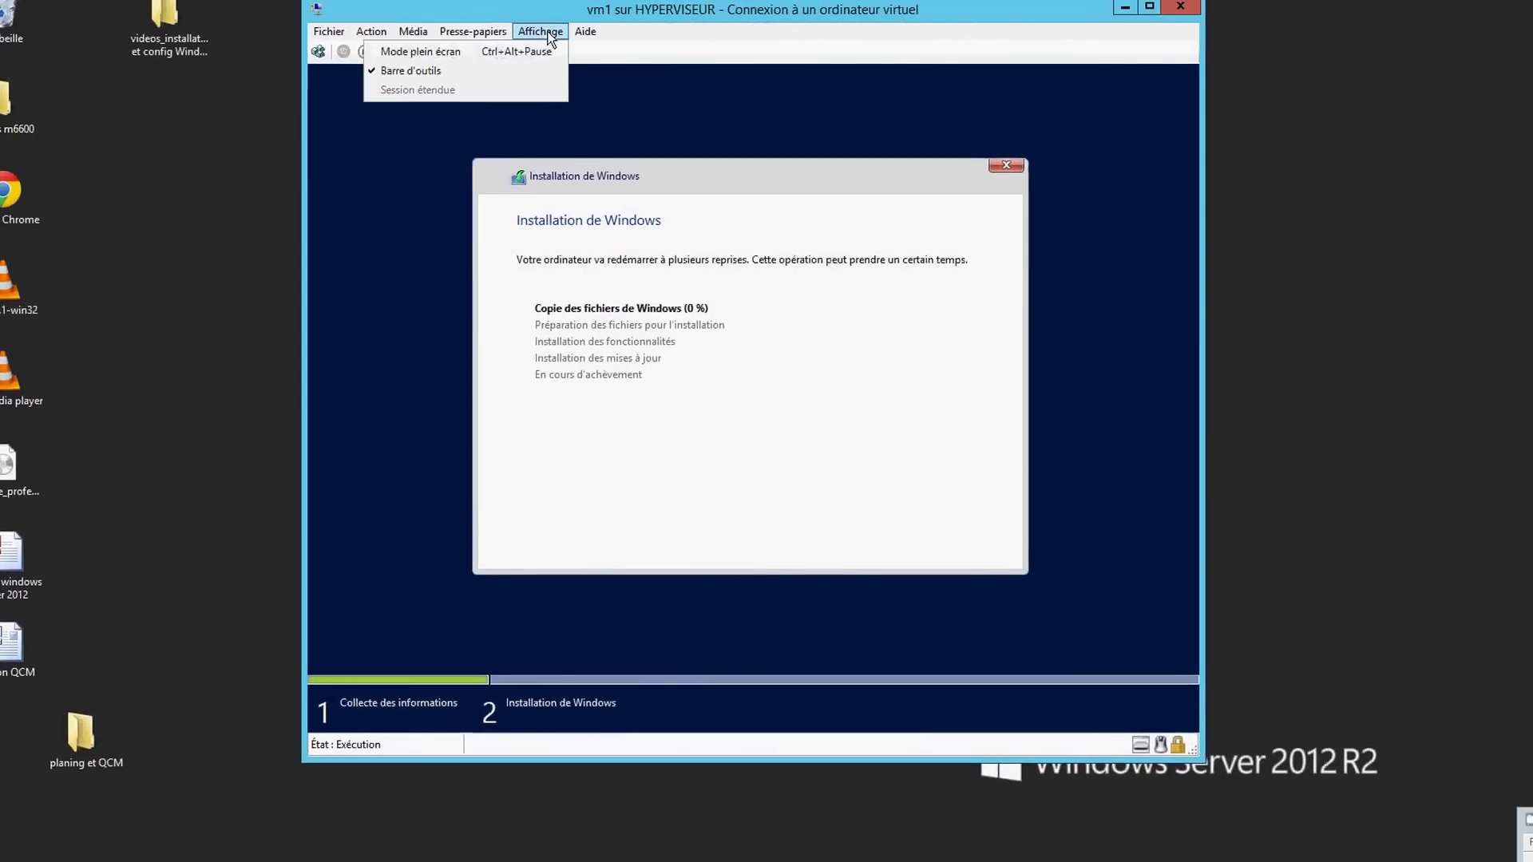
left_click(504, 52)
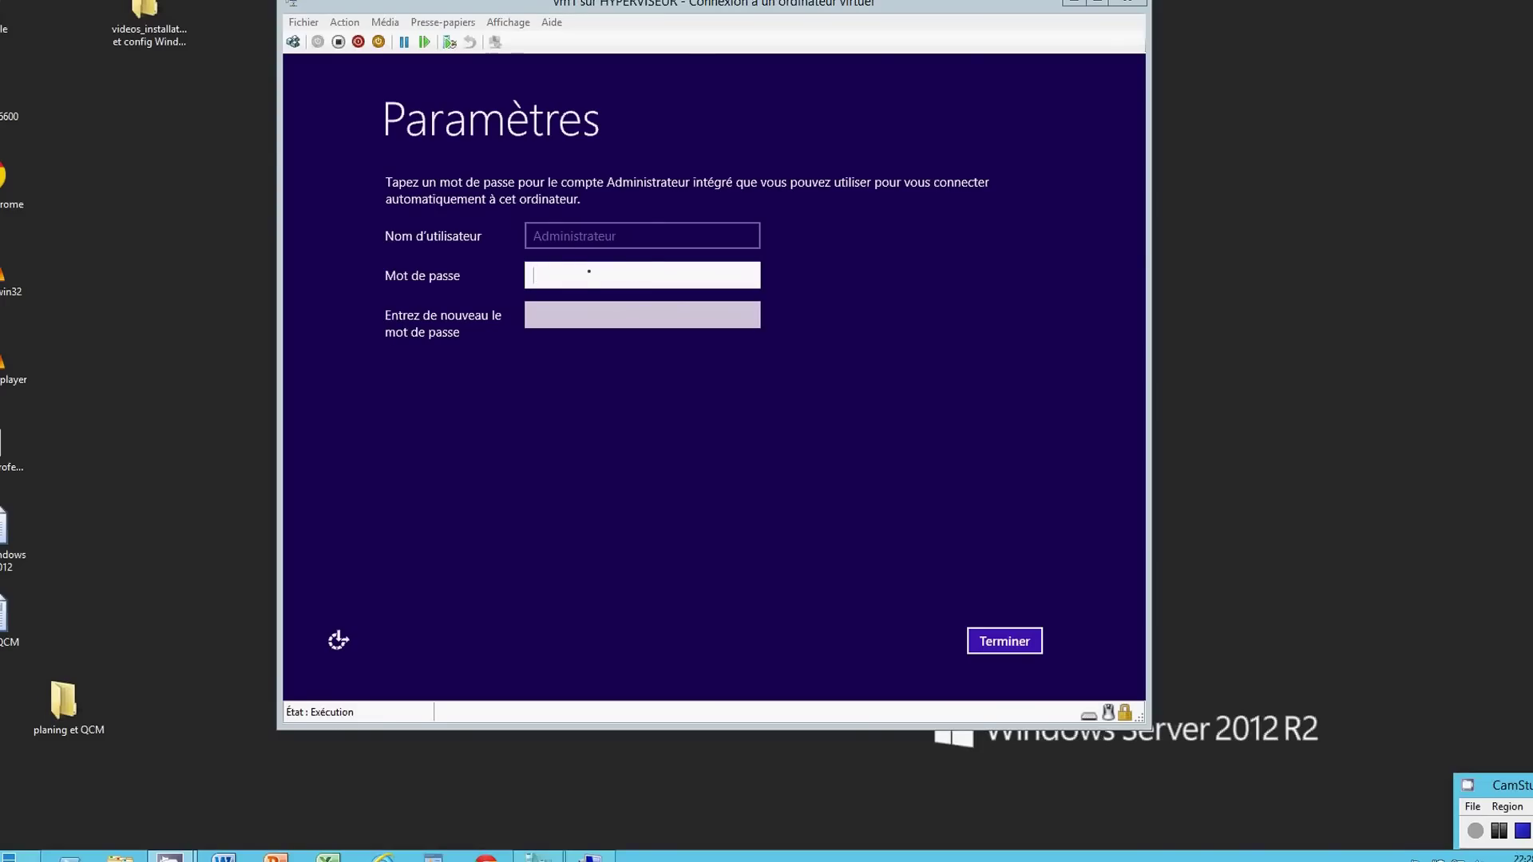
- Enter the Administrator password, confirm it with the corrected retype, and finish setup
left_click(588, 280)
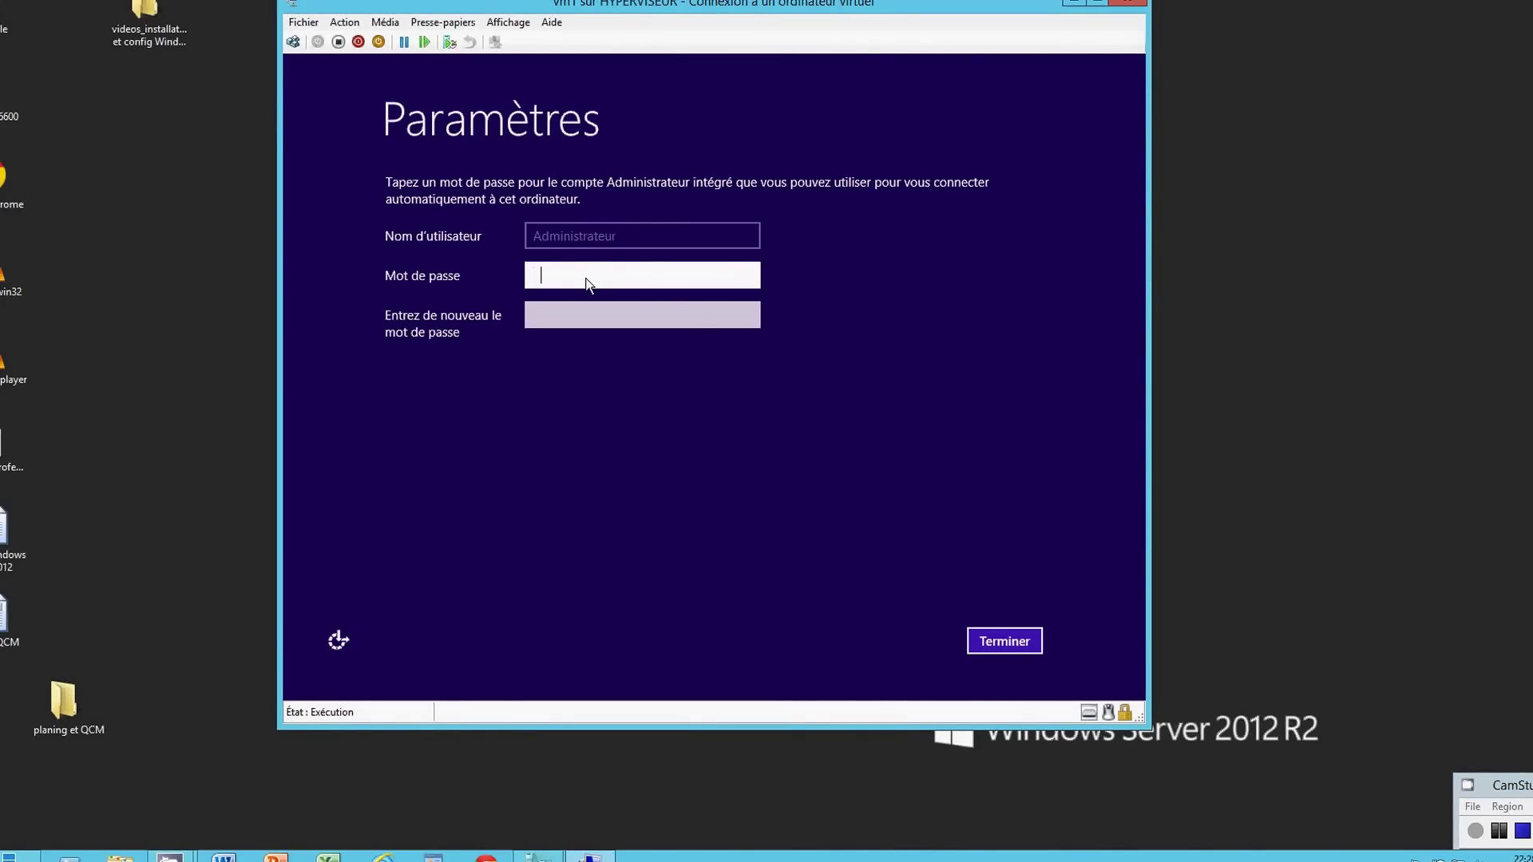
type("Pa$$w")
left_click(587, 314)
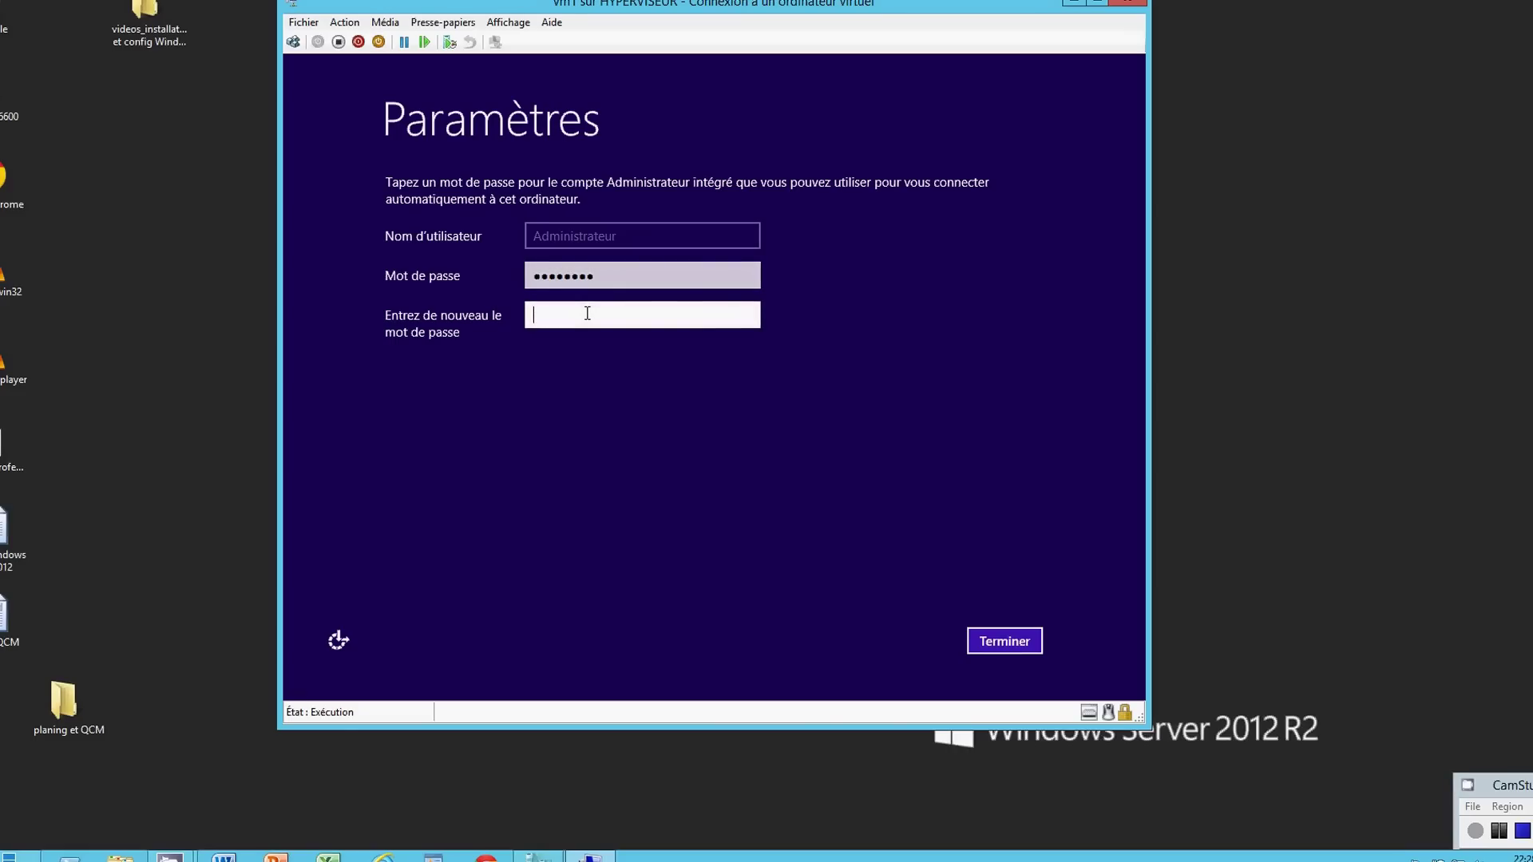
type("Pa$$w0")
key("BackSpace")
key("BackSpace")
key("BackSpace")
key("BackSpace")
key("BackSpace")
key("BackSpace")
type("Pa$$w0rd")
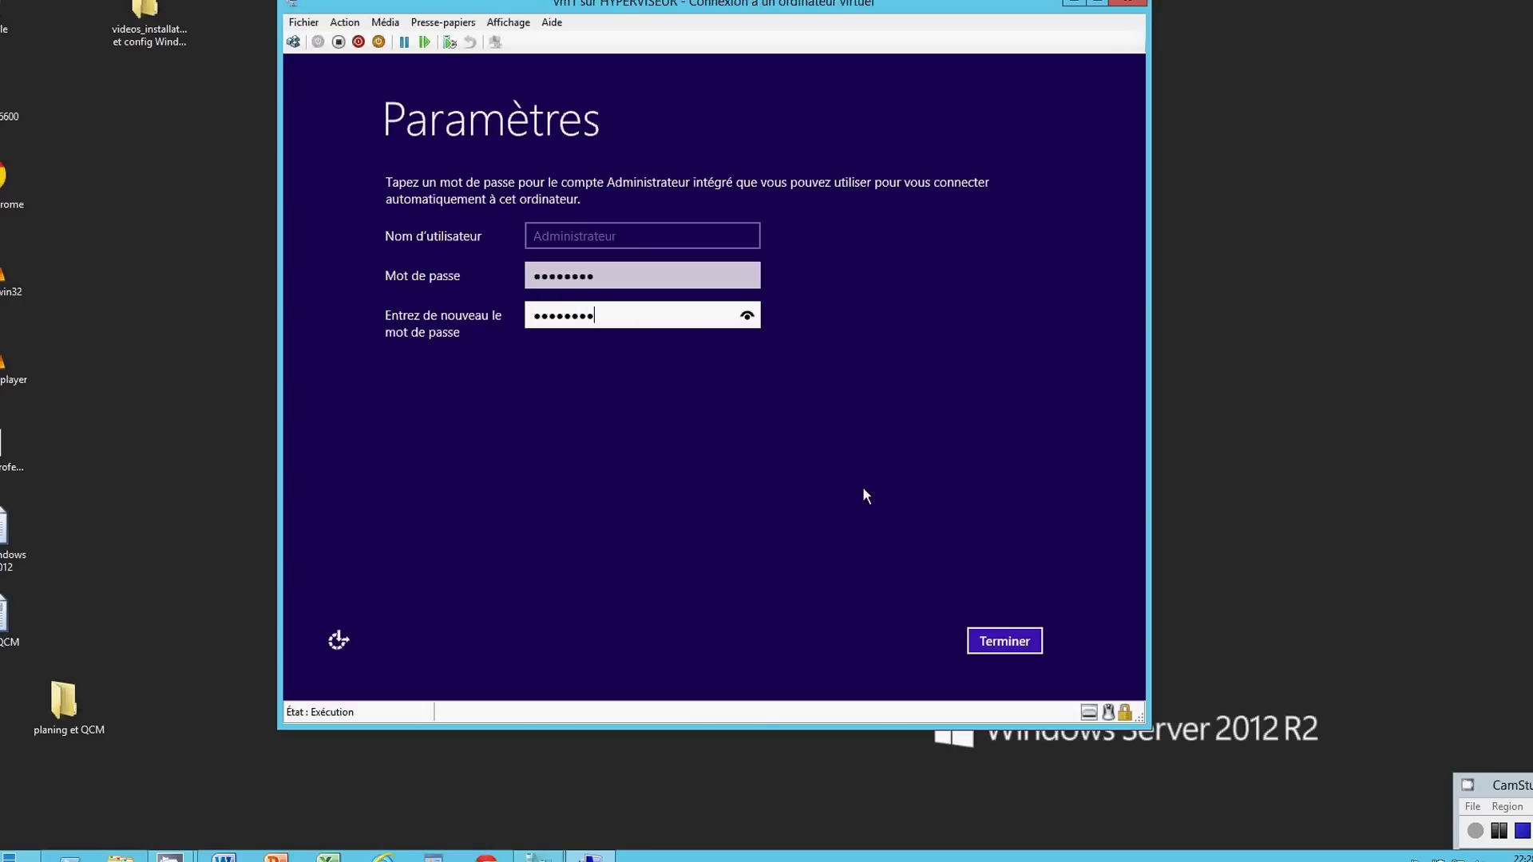
left_click(998, 647)
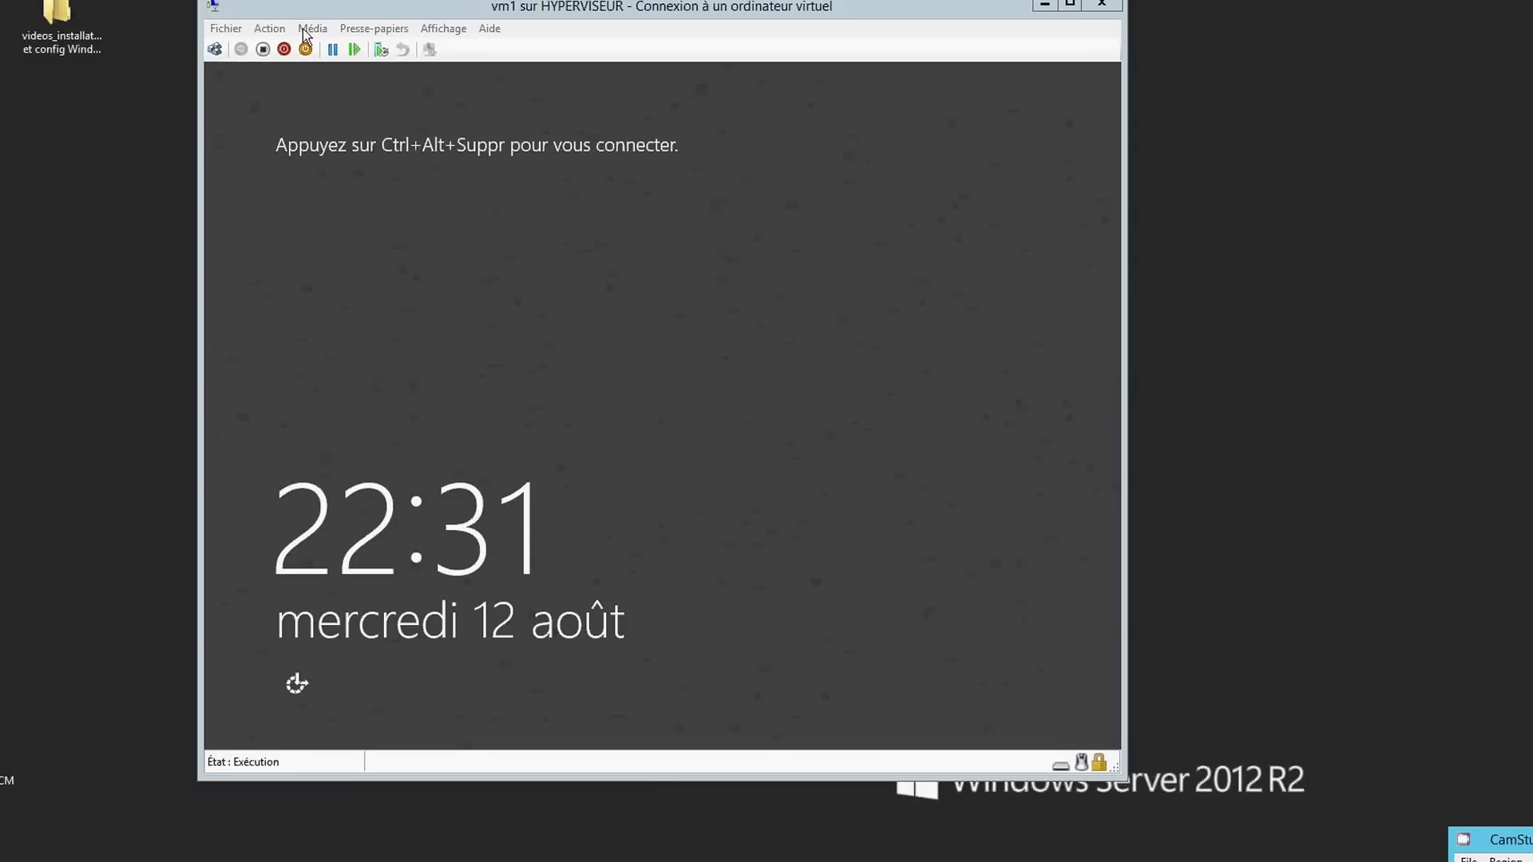
- Send Ctrl+Alt+Suppr to vm1 to reach the Administrateur sign-in page
left_click(218, 48)
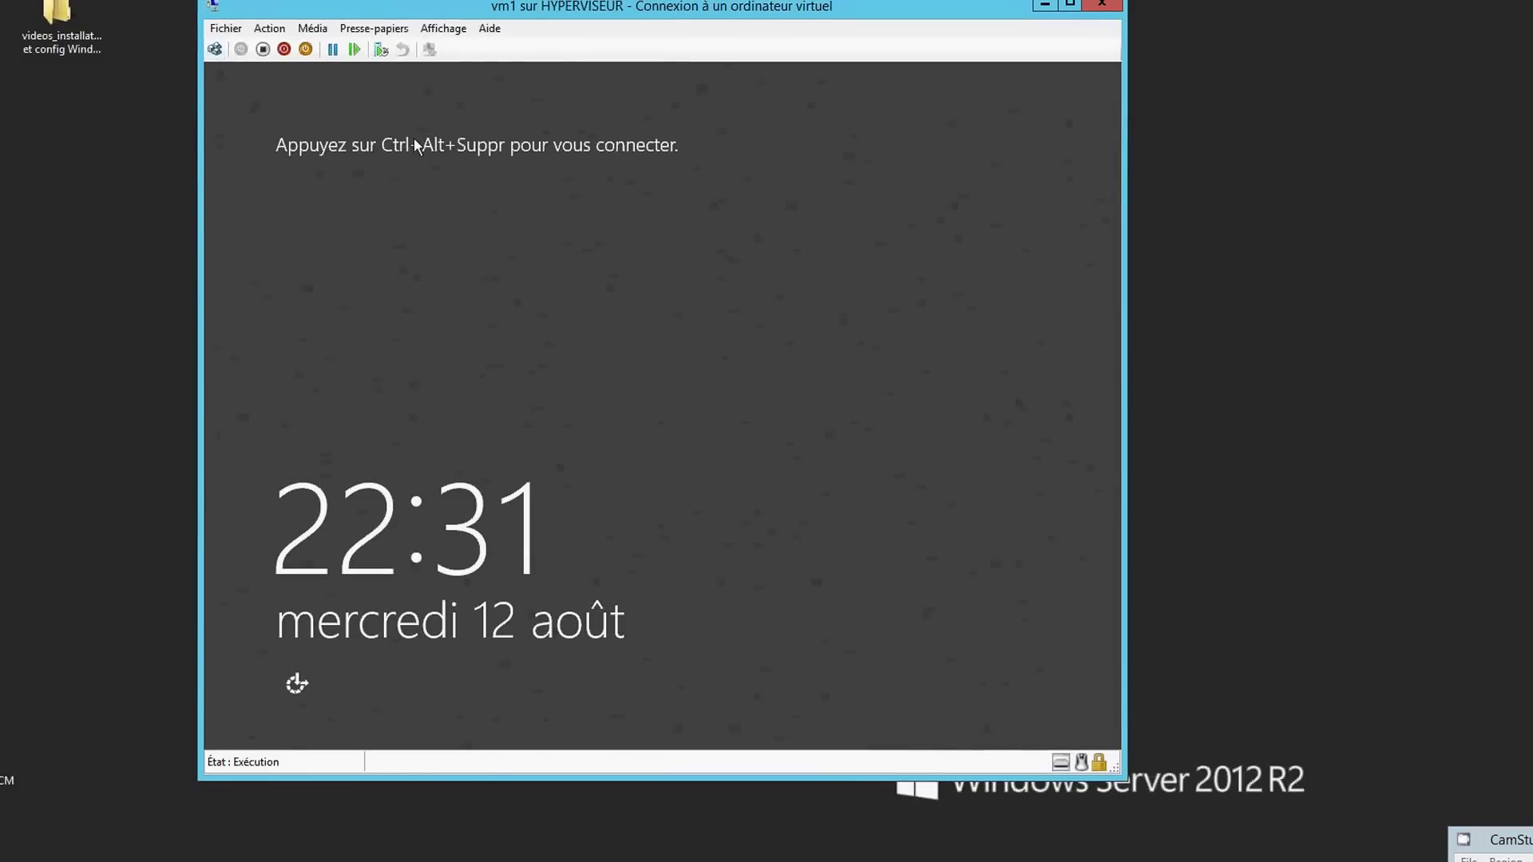
left_click(215, 49)
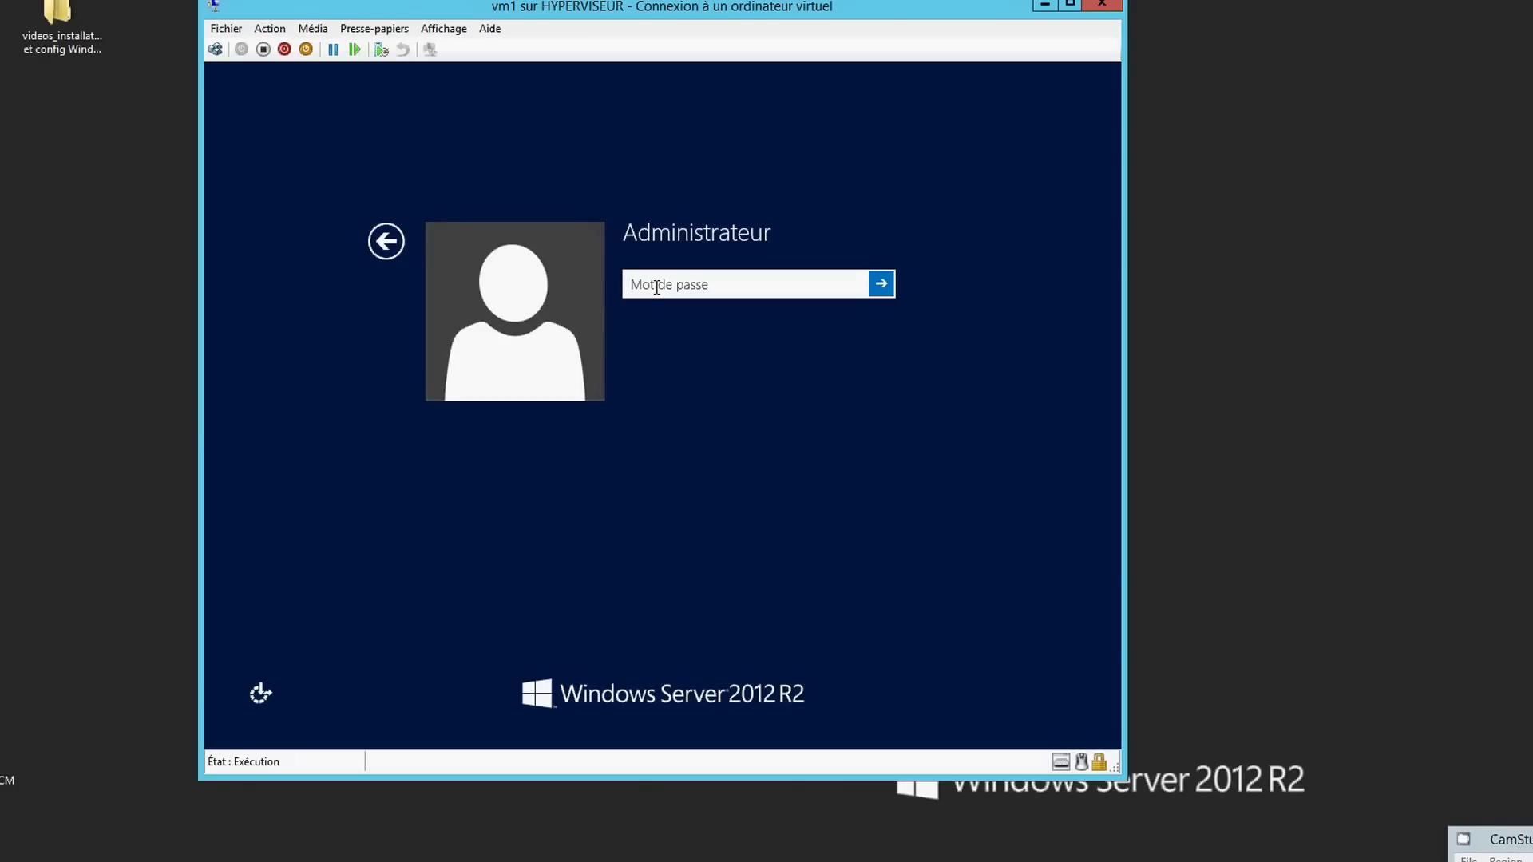
- Sign in to vm1 as Administrateur by entering the account password
type("P")
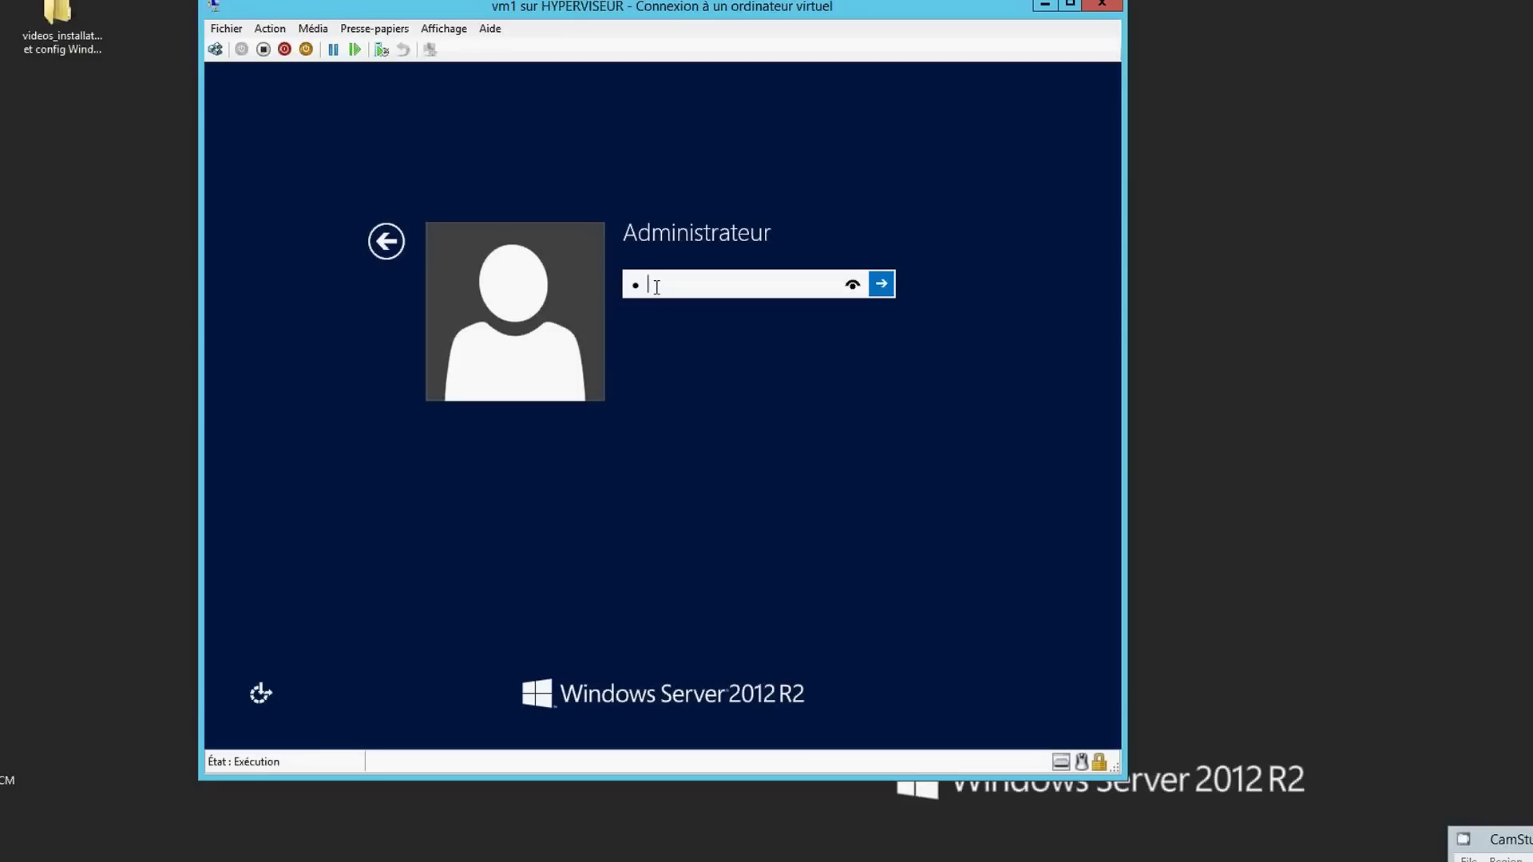
type("@ssw0rd")
key("Return")
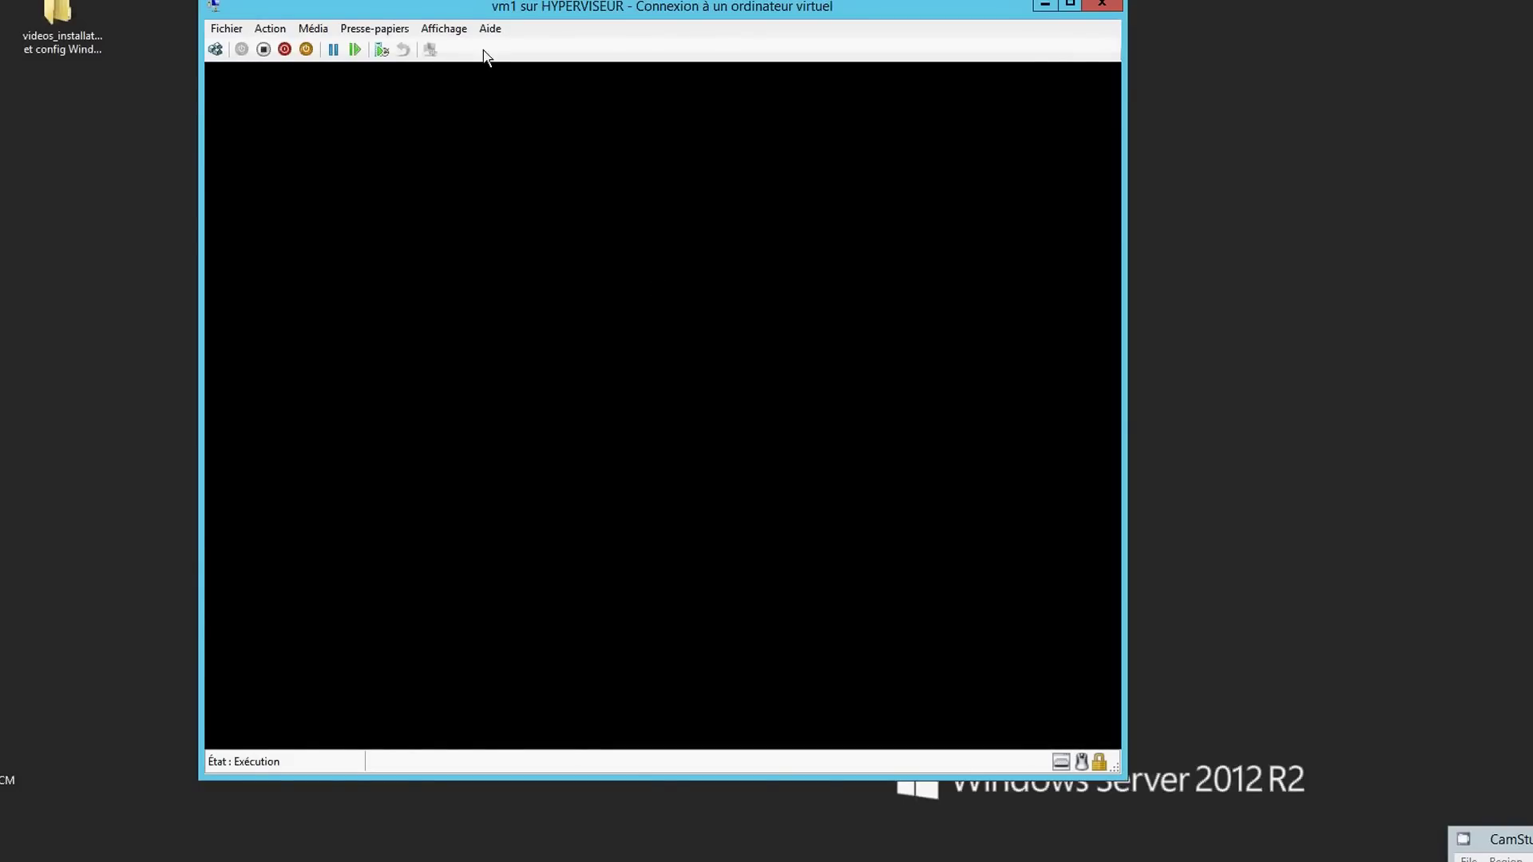
- Switch the vm1 connection window to Mode plein écran from the Affichage menu
left_click(452, 32)
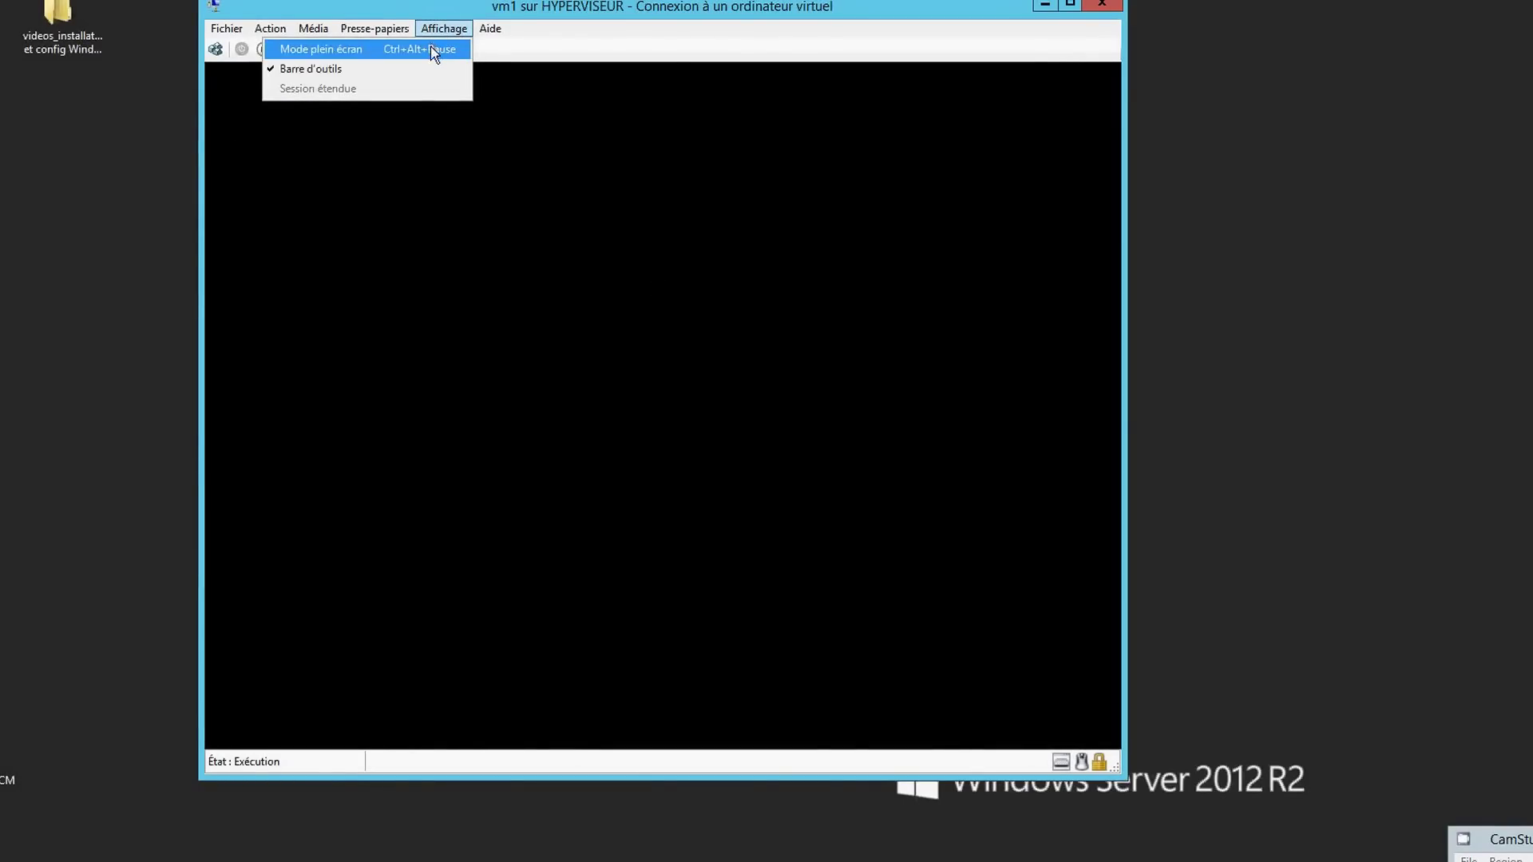
left_click(431, 49)
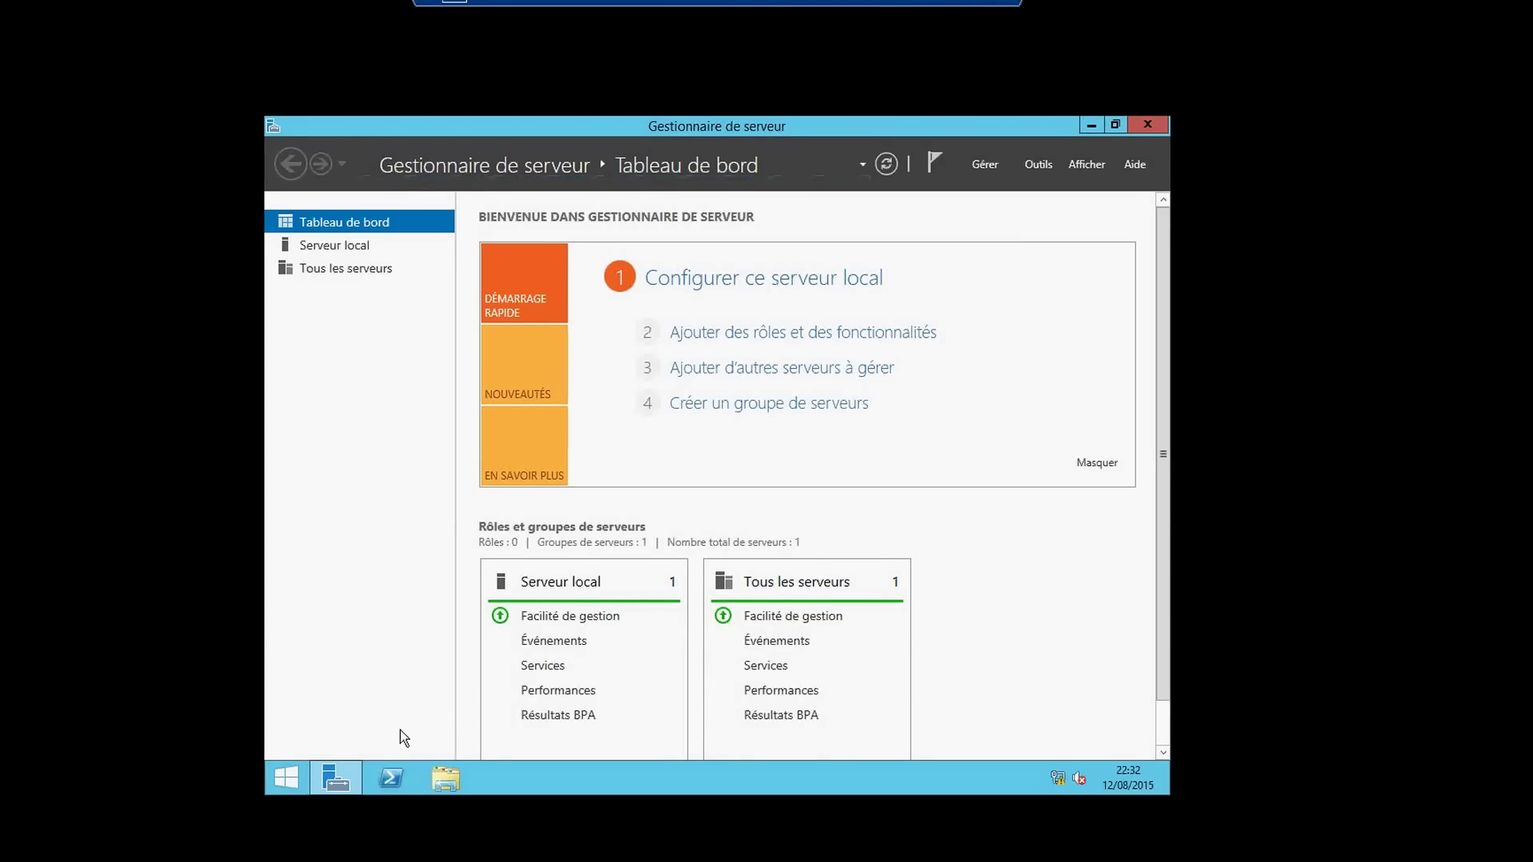
- Show vm1's Serveur local properties page in Server Manager
left_click(390, 778)
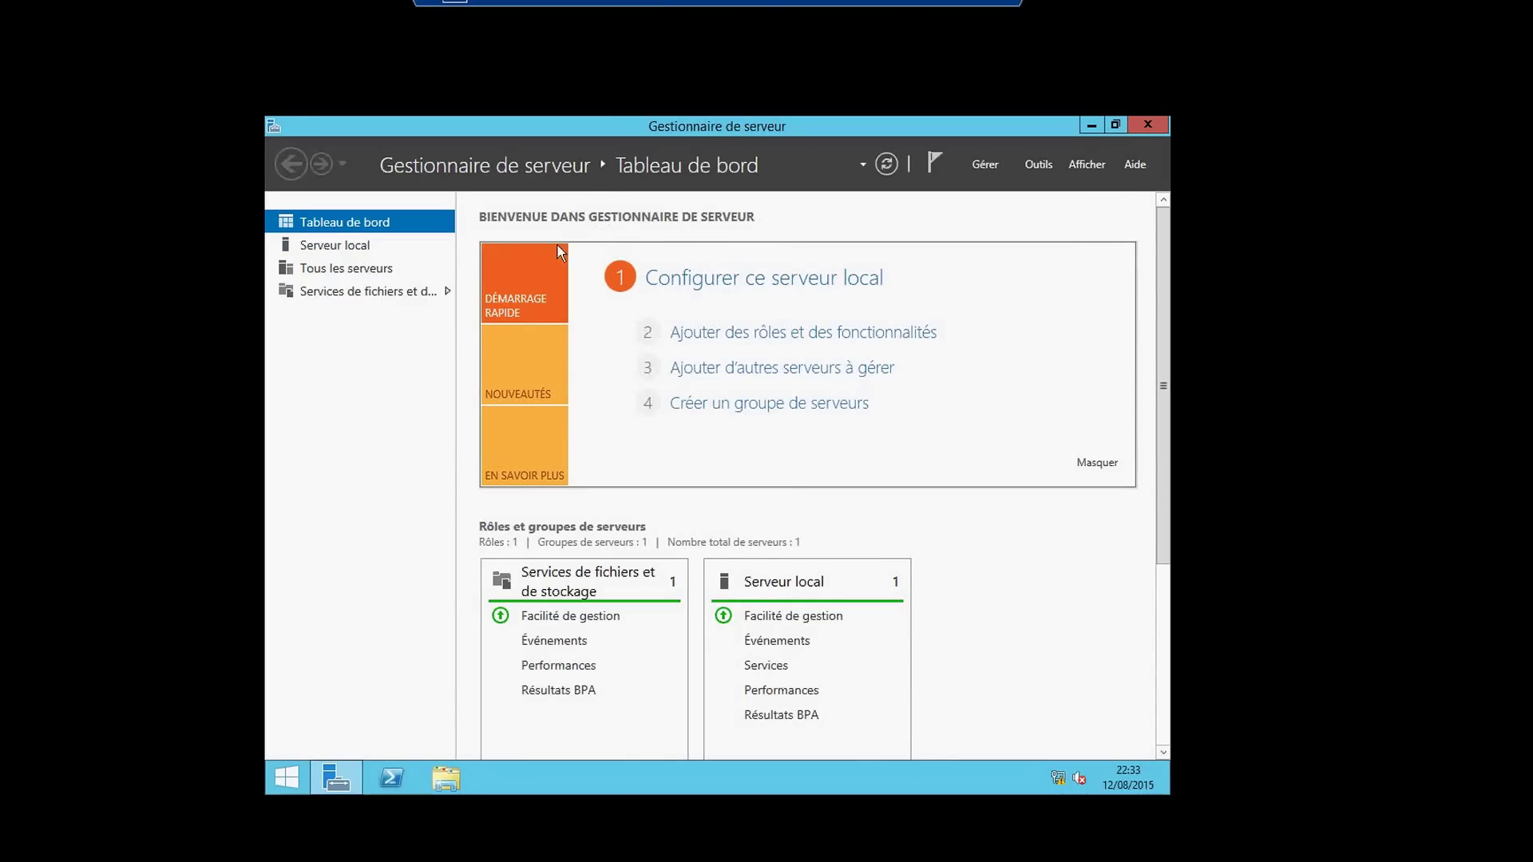
left_click(351, 246)
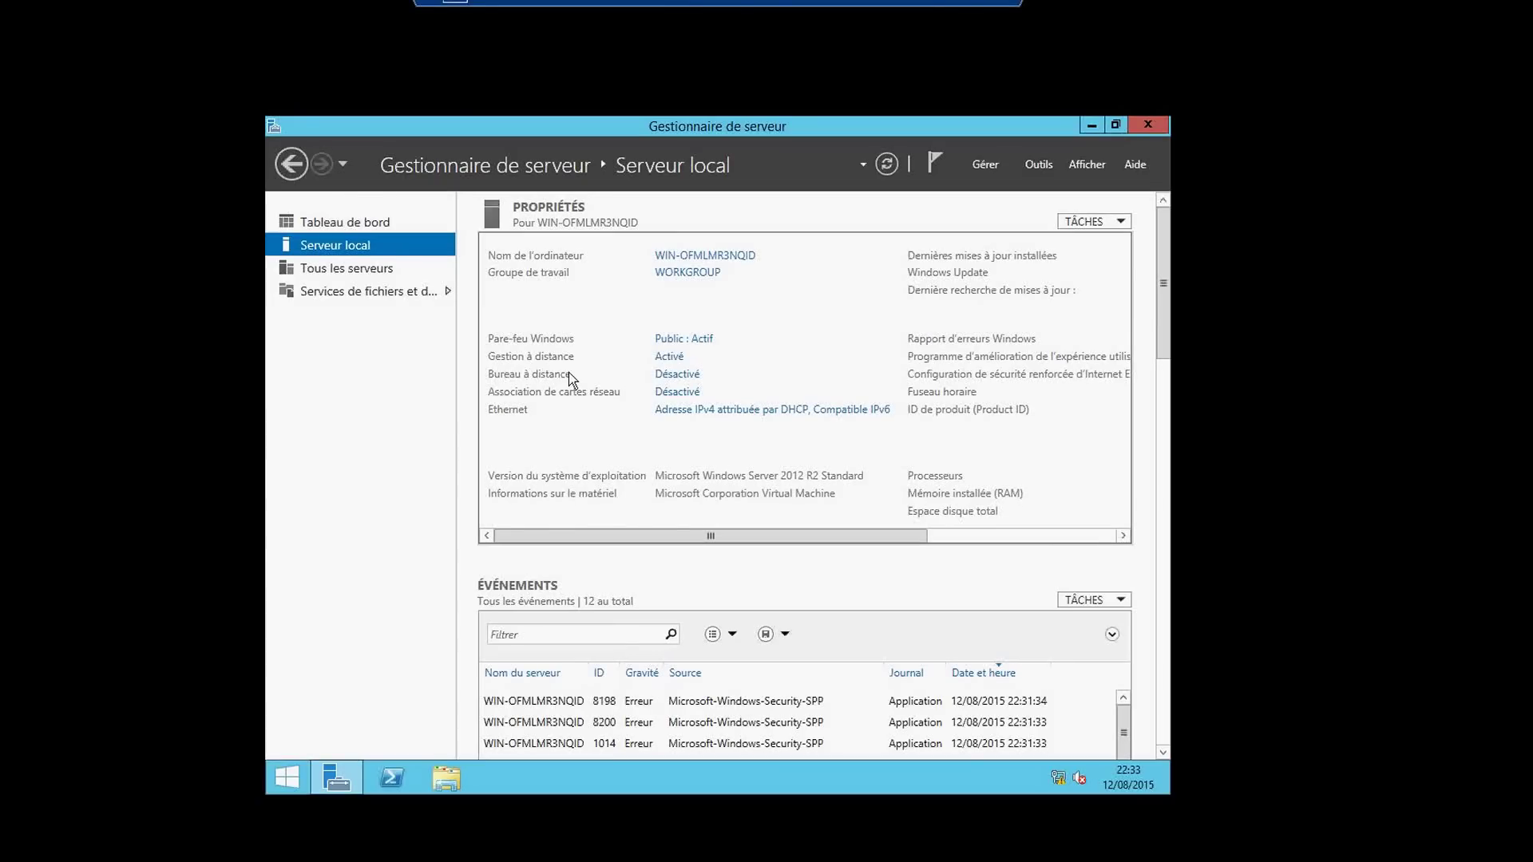
mouse_move(598, 534)
left_mouse_down()
mouse_move(649, 537)
mouse_move(599, 545)
left_mouse_up()
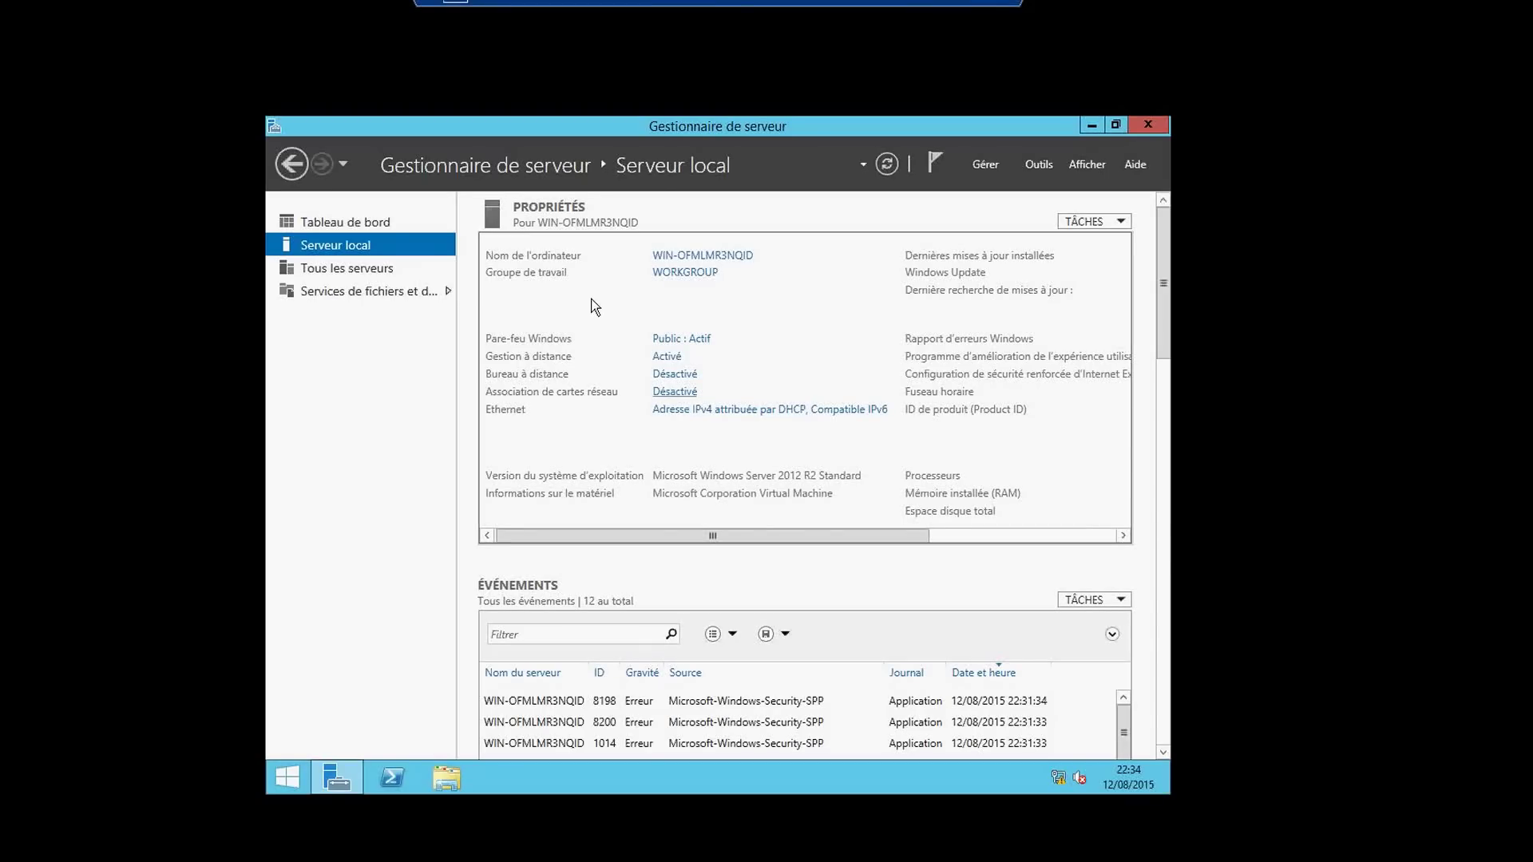
left_click(380, 271)
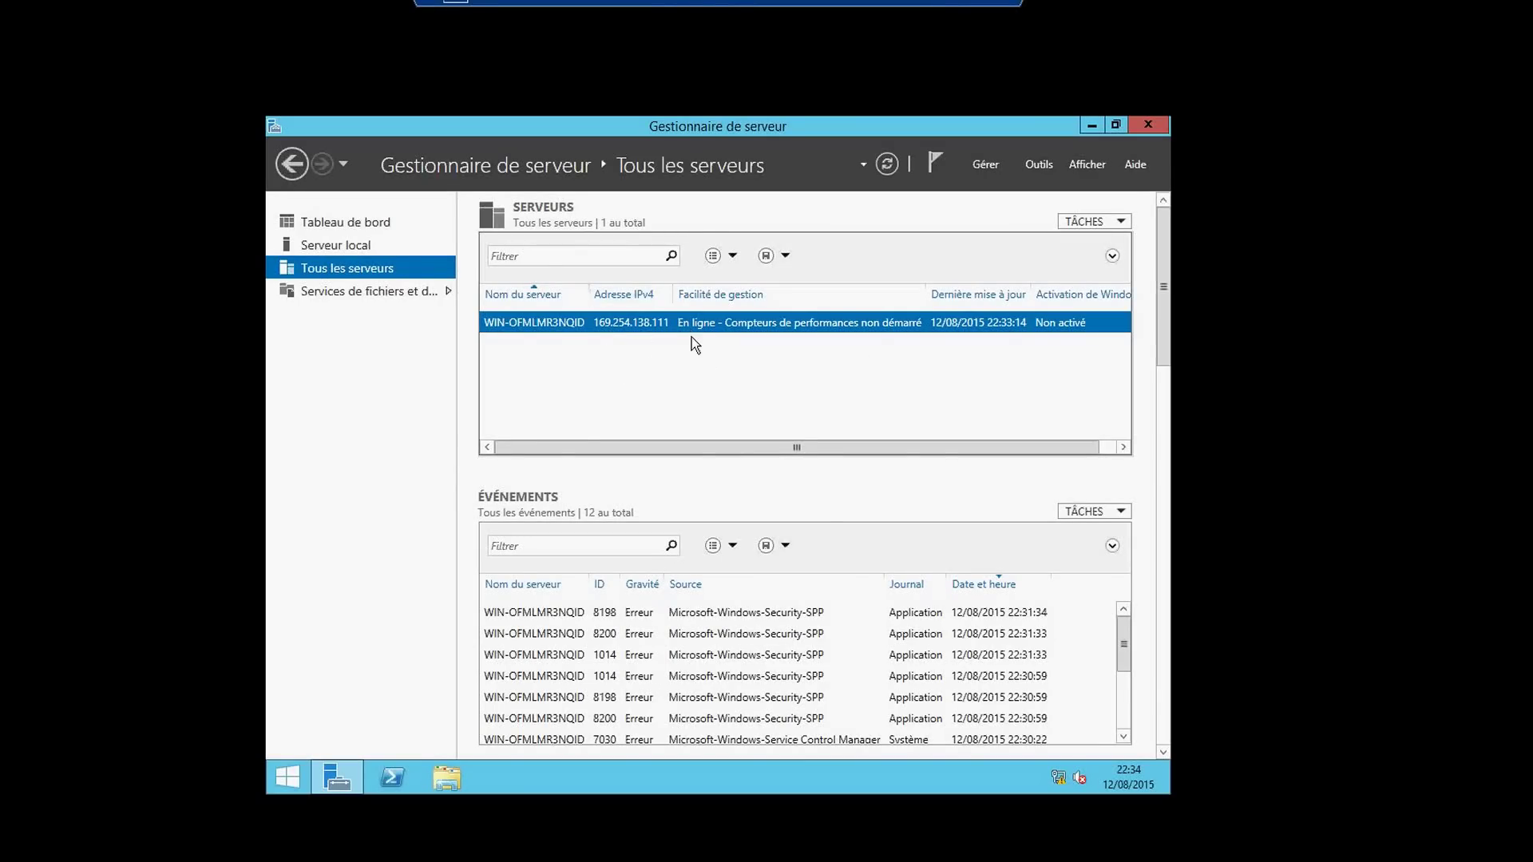
left_click(363, 297)
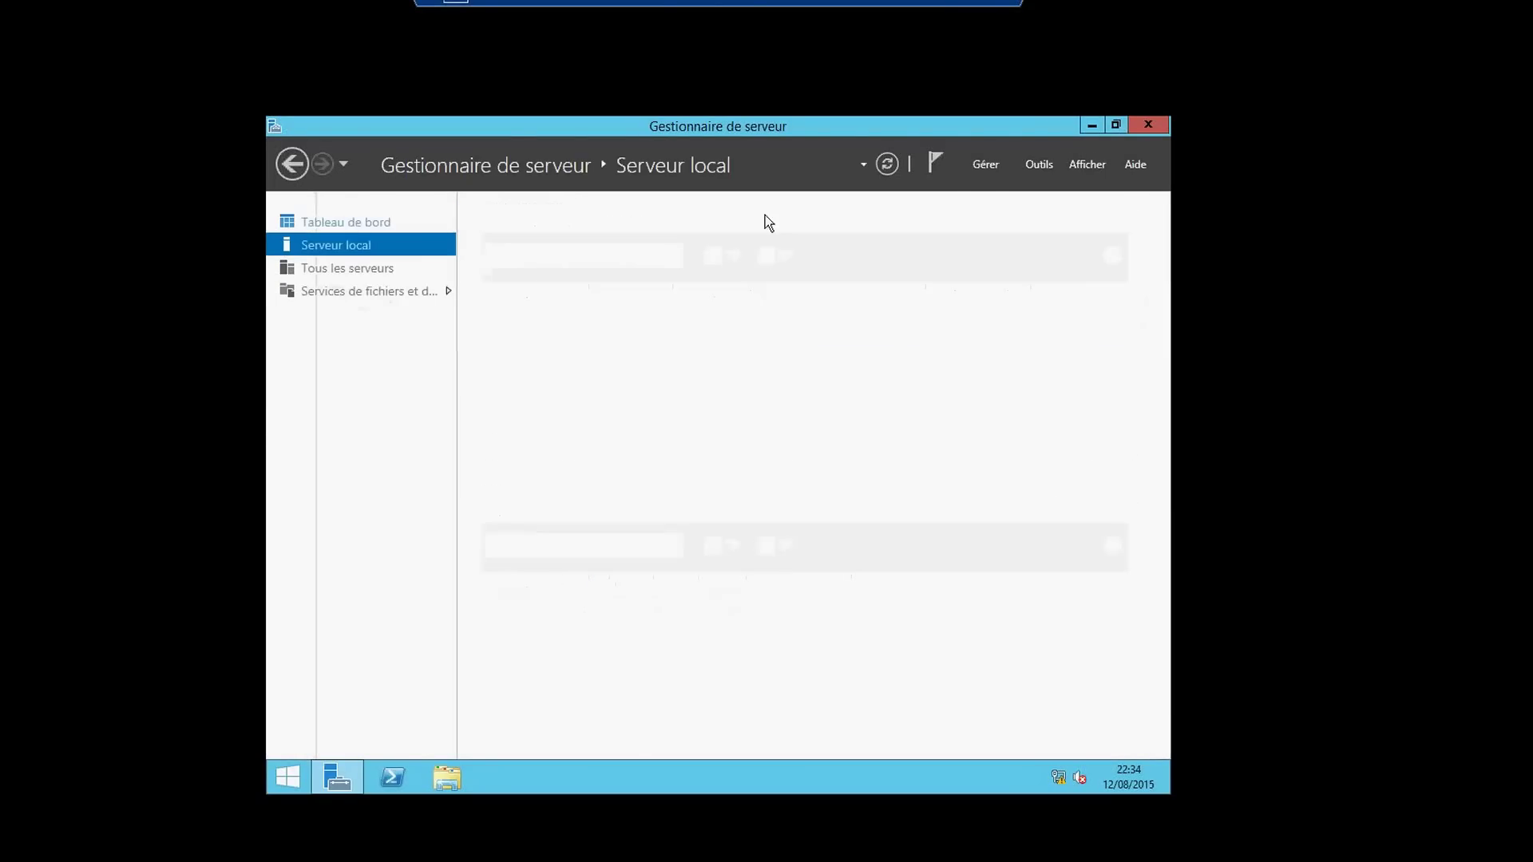
left_click(976, 166)
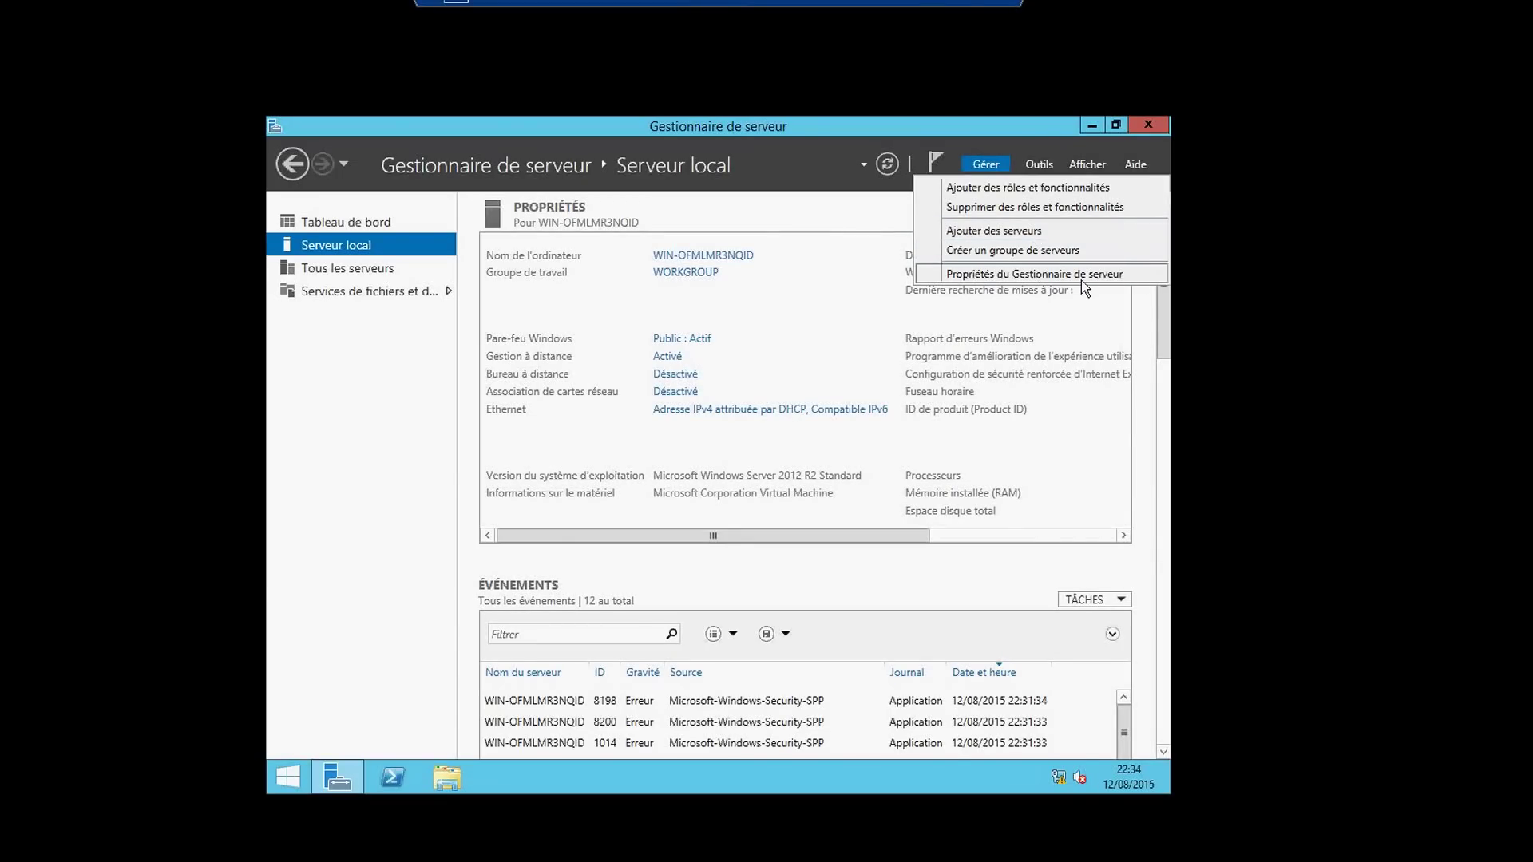
left_click(1043, 162)
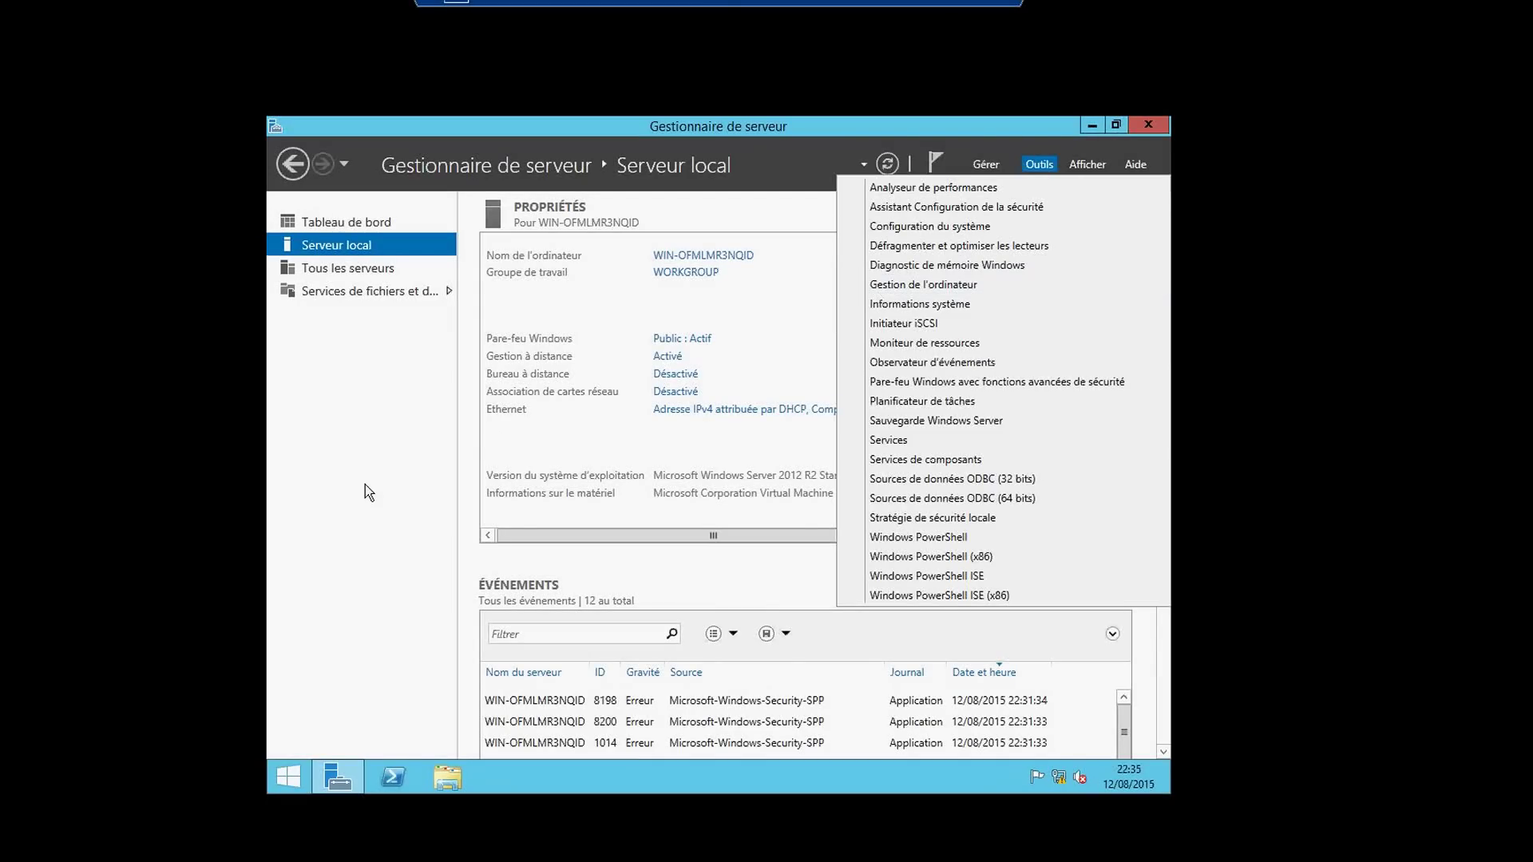
left_click(372, 510)
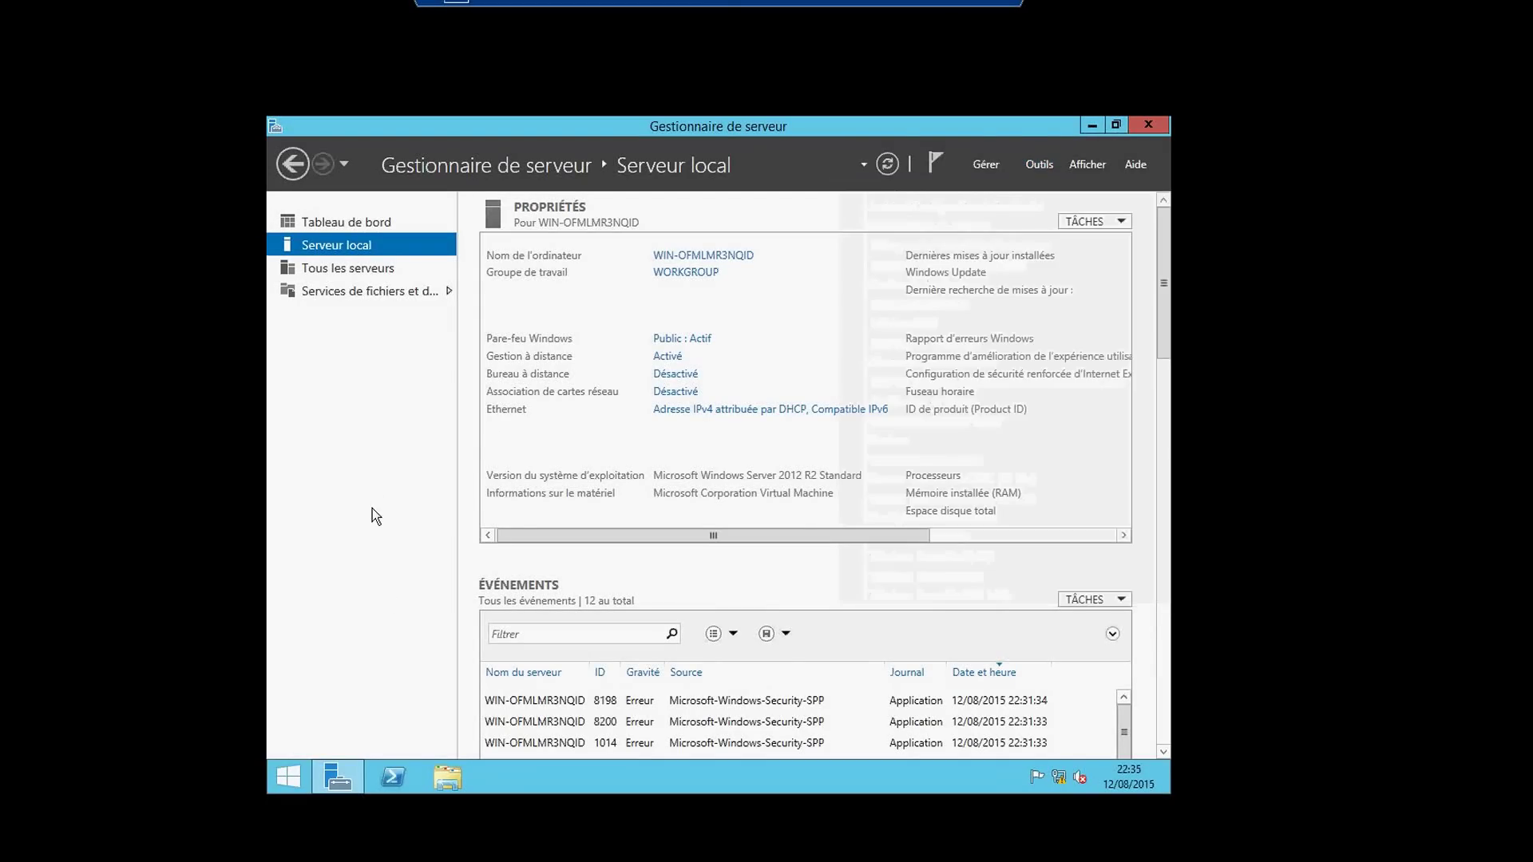
left_click(395, 787)
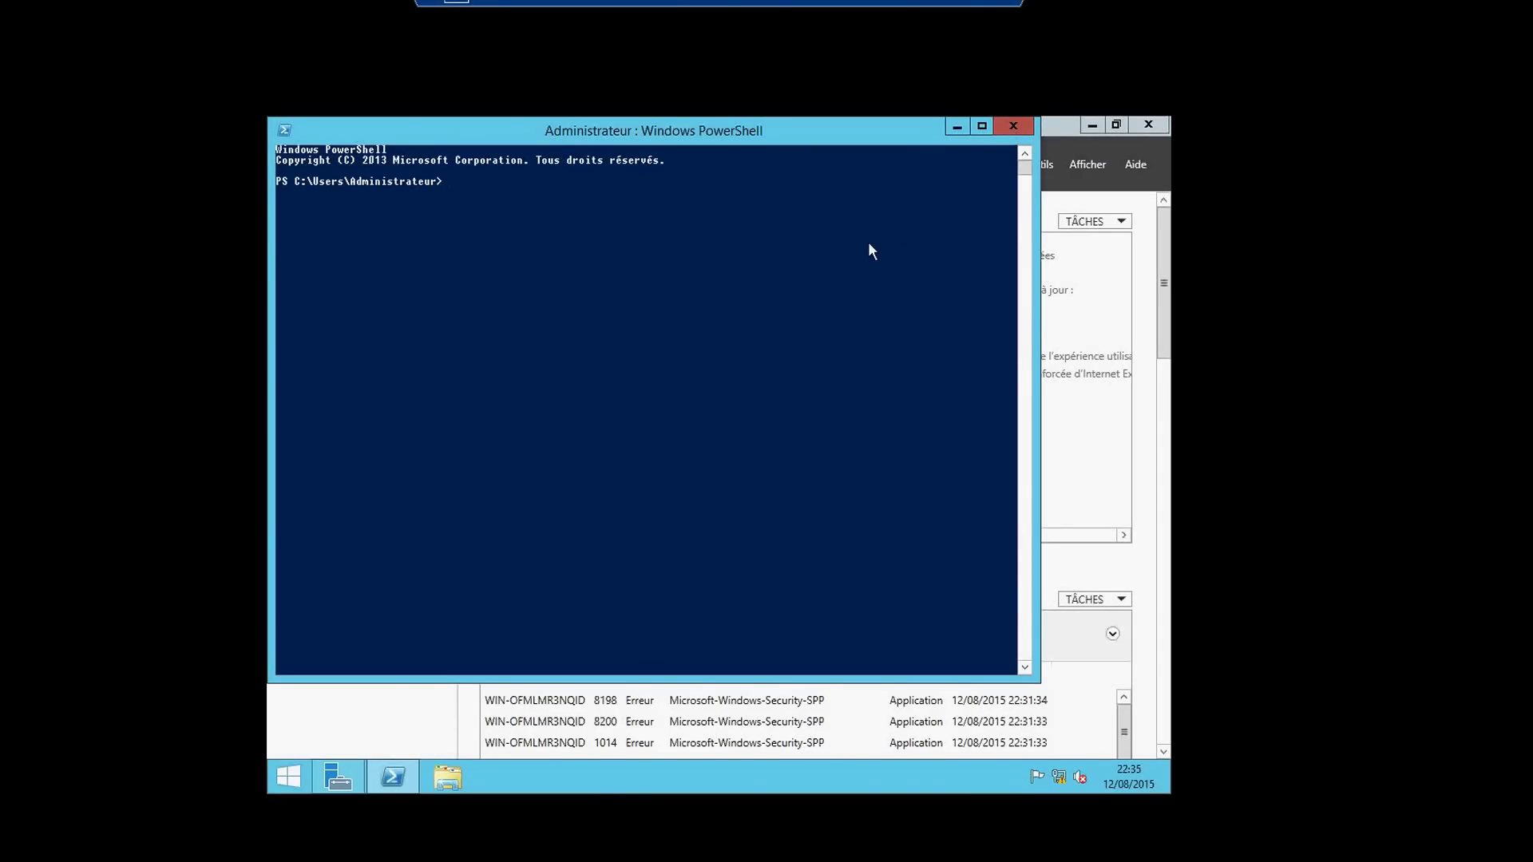
key("alt+F4")
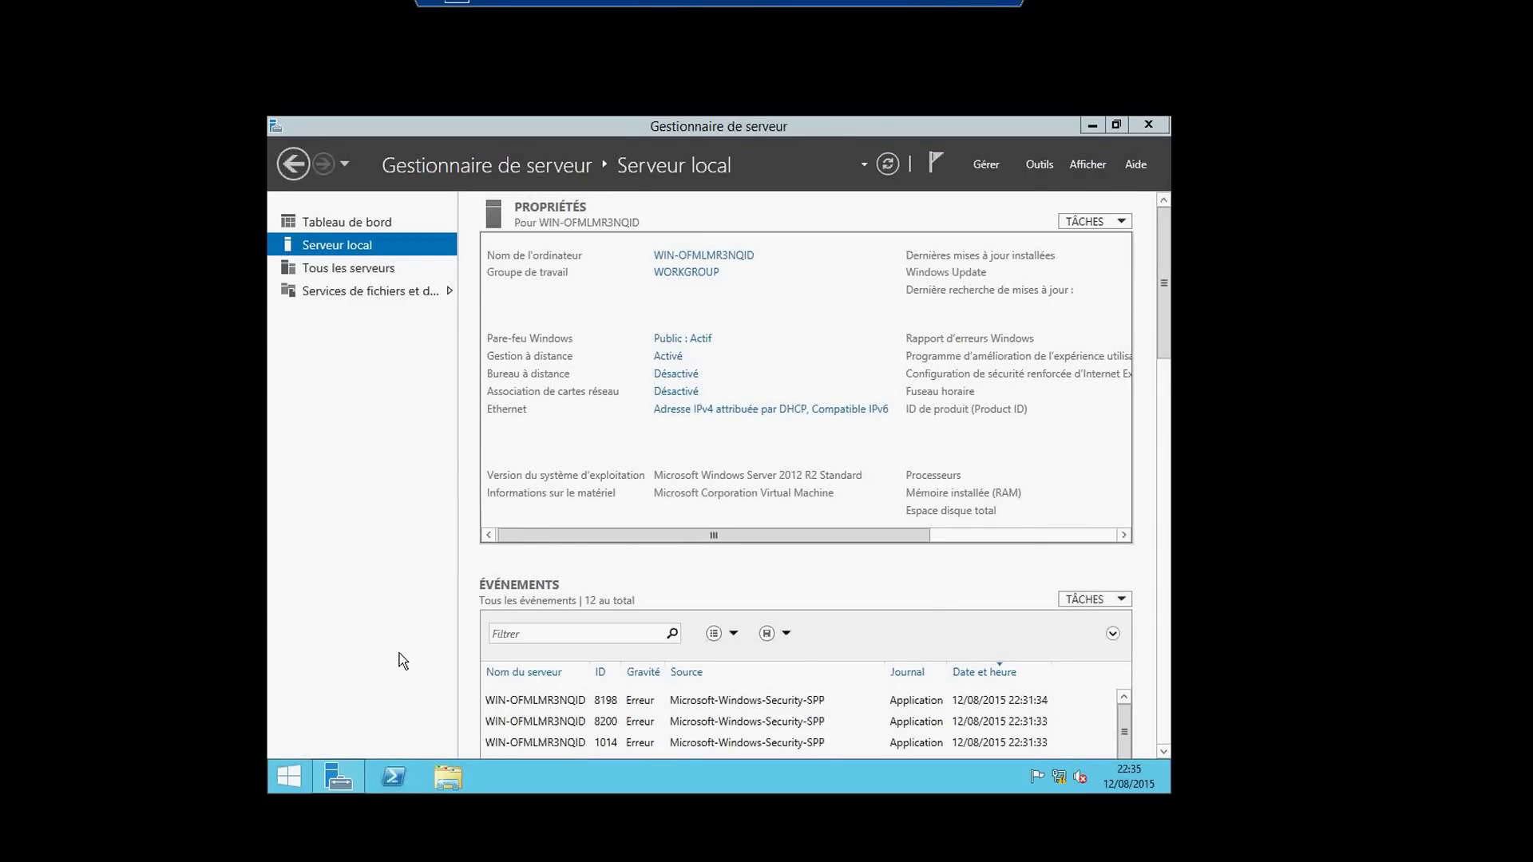
- Browse File Explorer to C:\Windows\WinSxS, then close that window
left_click(450, 778)
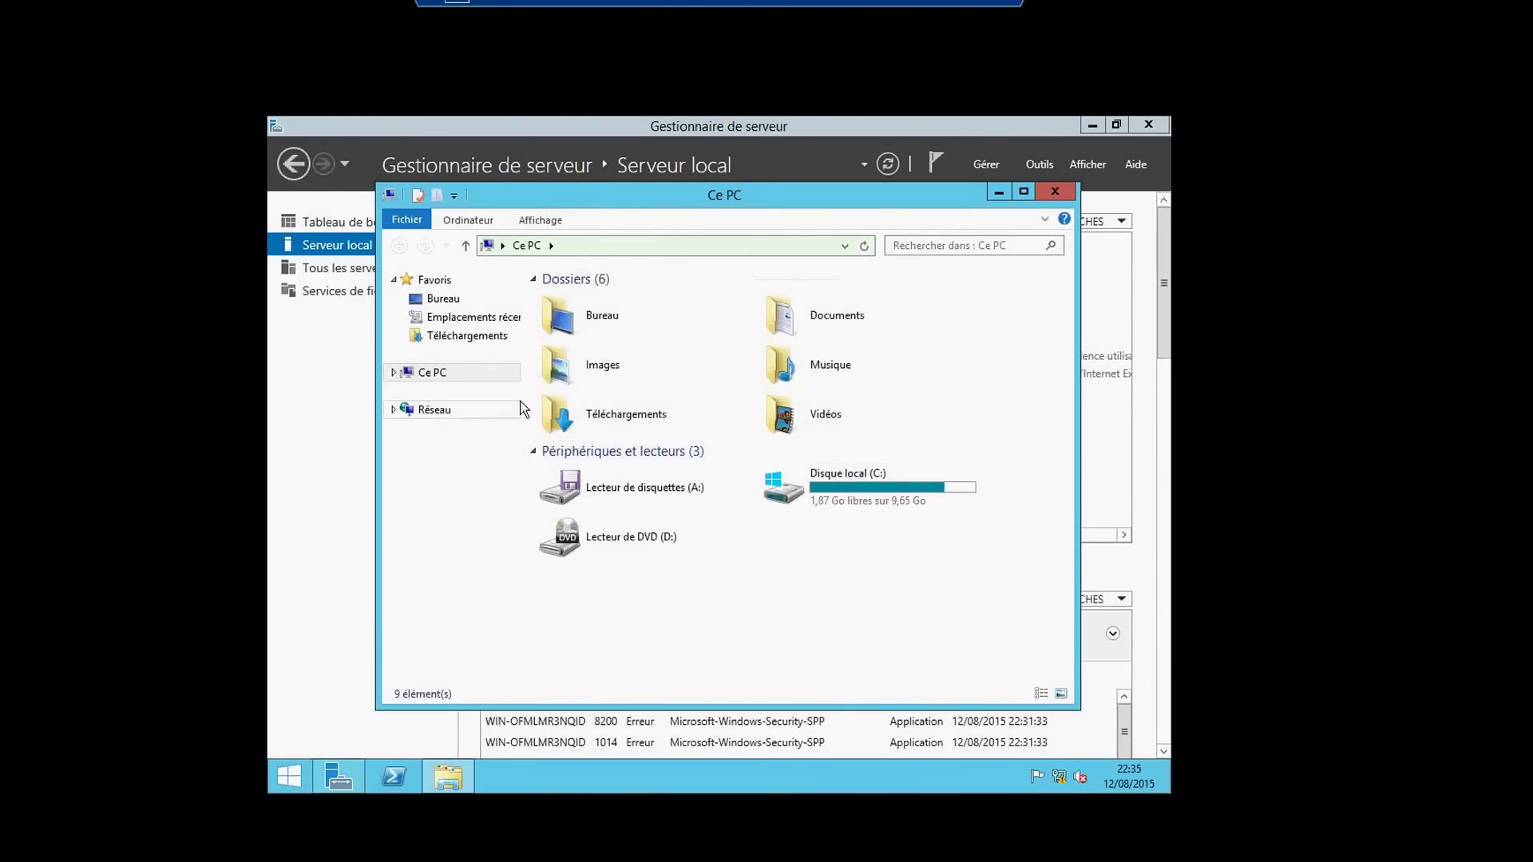
left_click(410, 376)
left_click(449, 504)
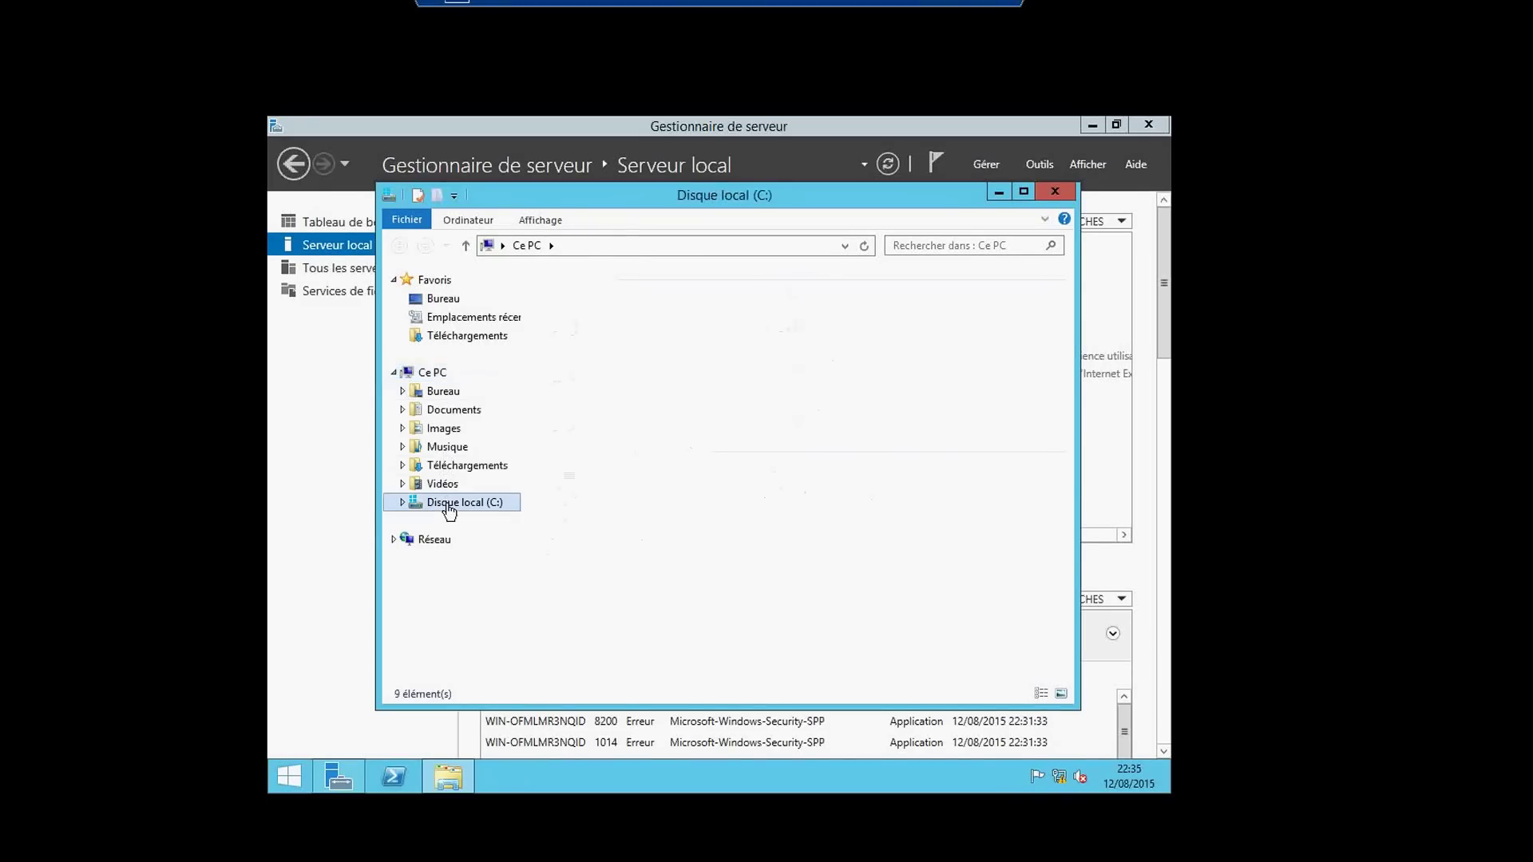
double_click(581, 375)
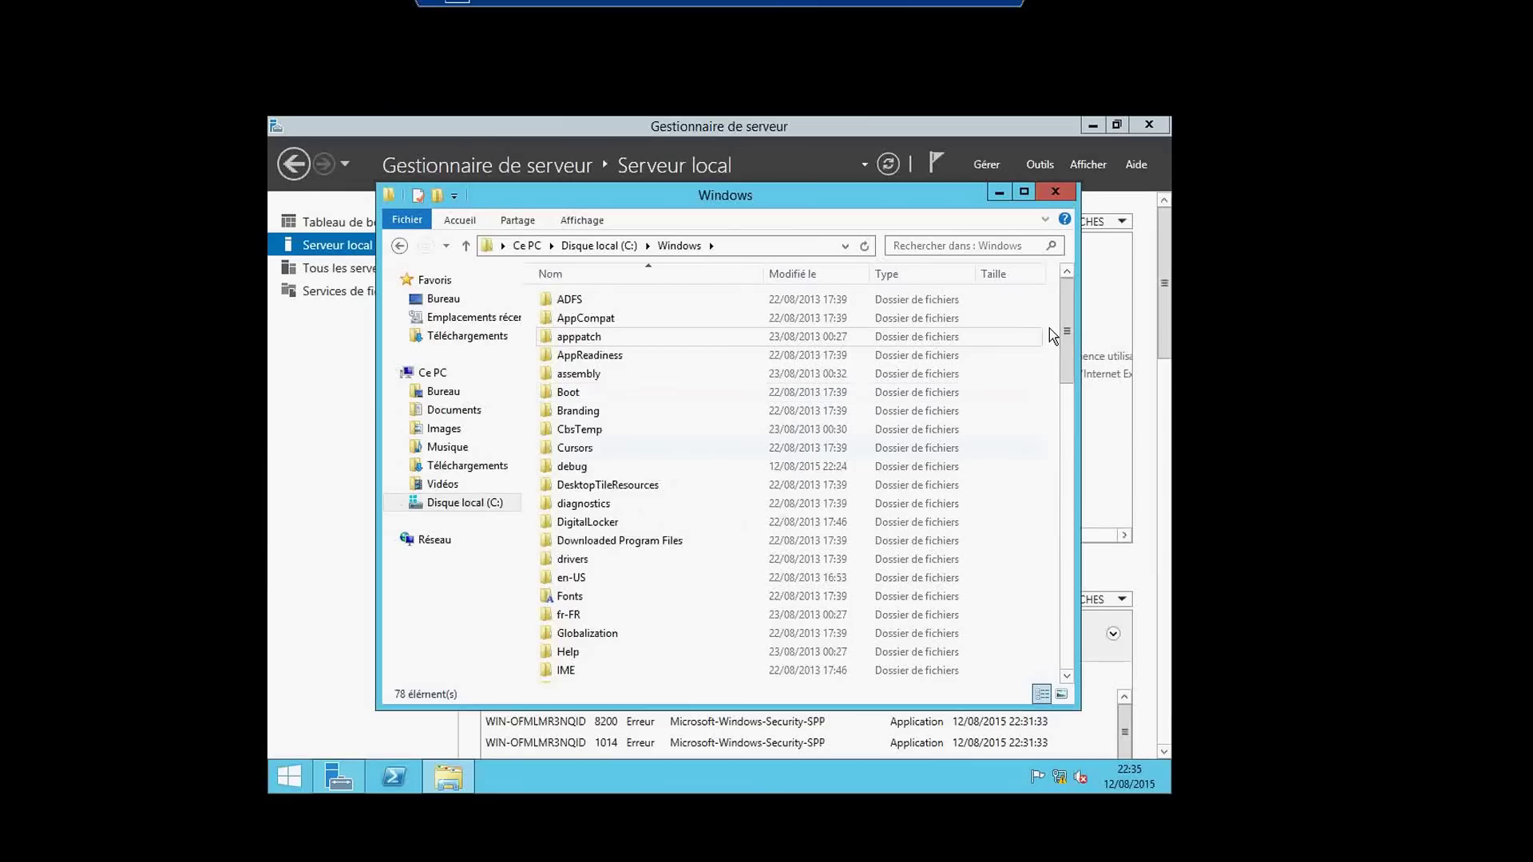
left_click_drag(1069, 340, 1078, 624)
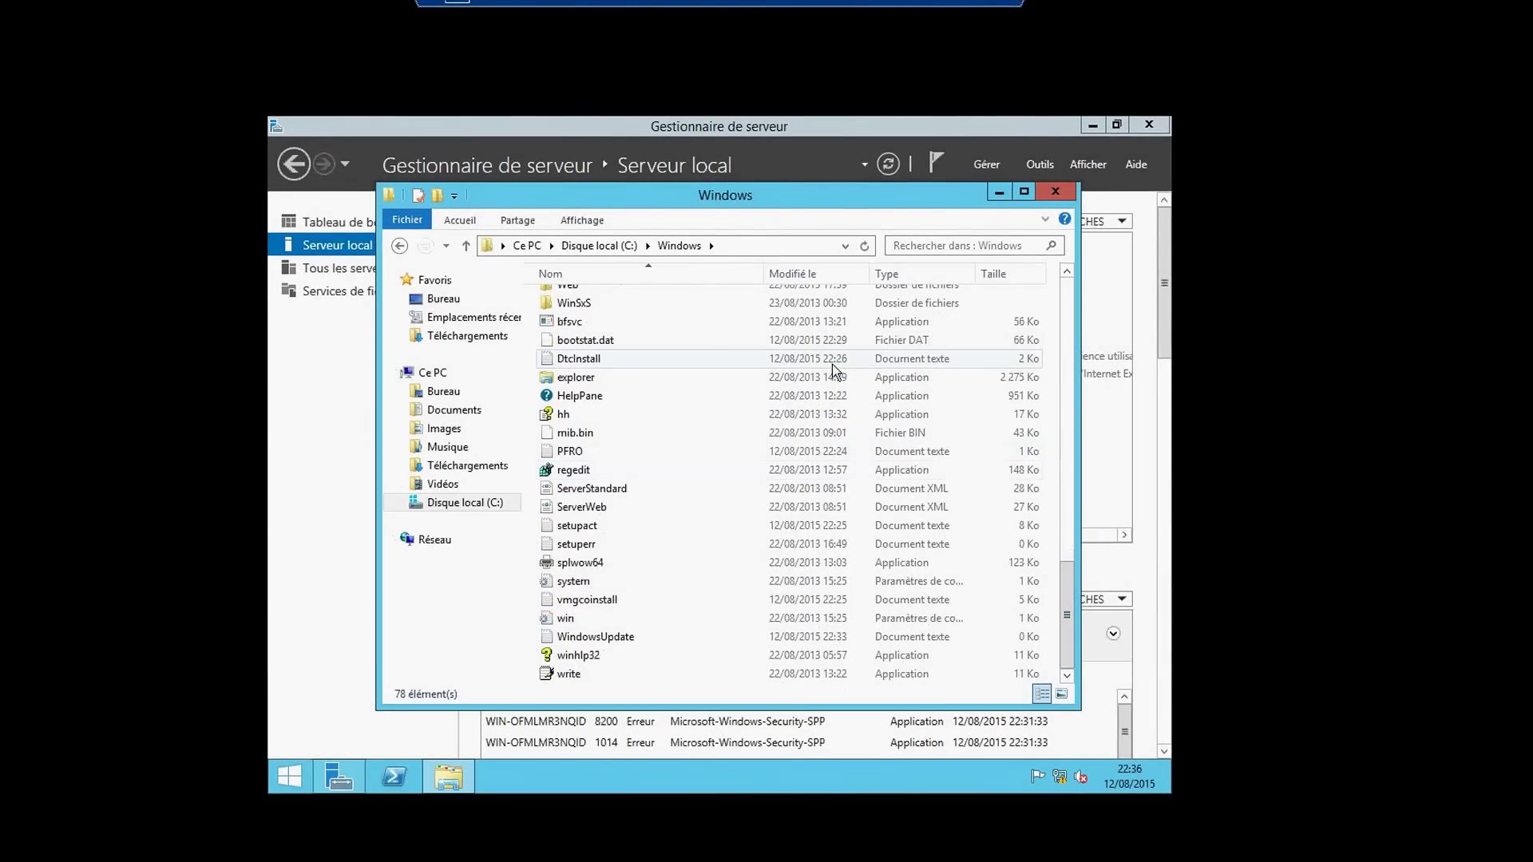
double_click(699, 309)
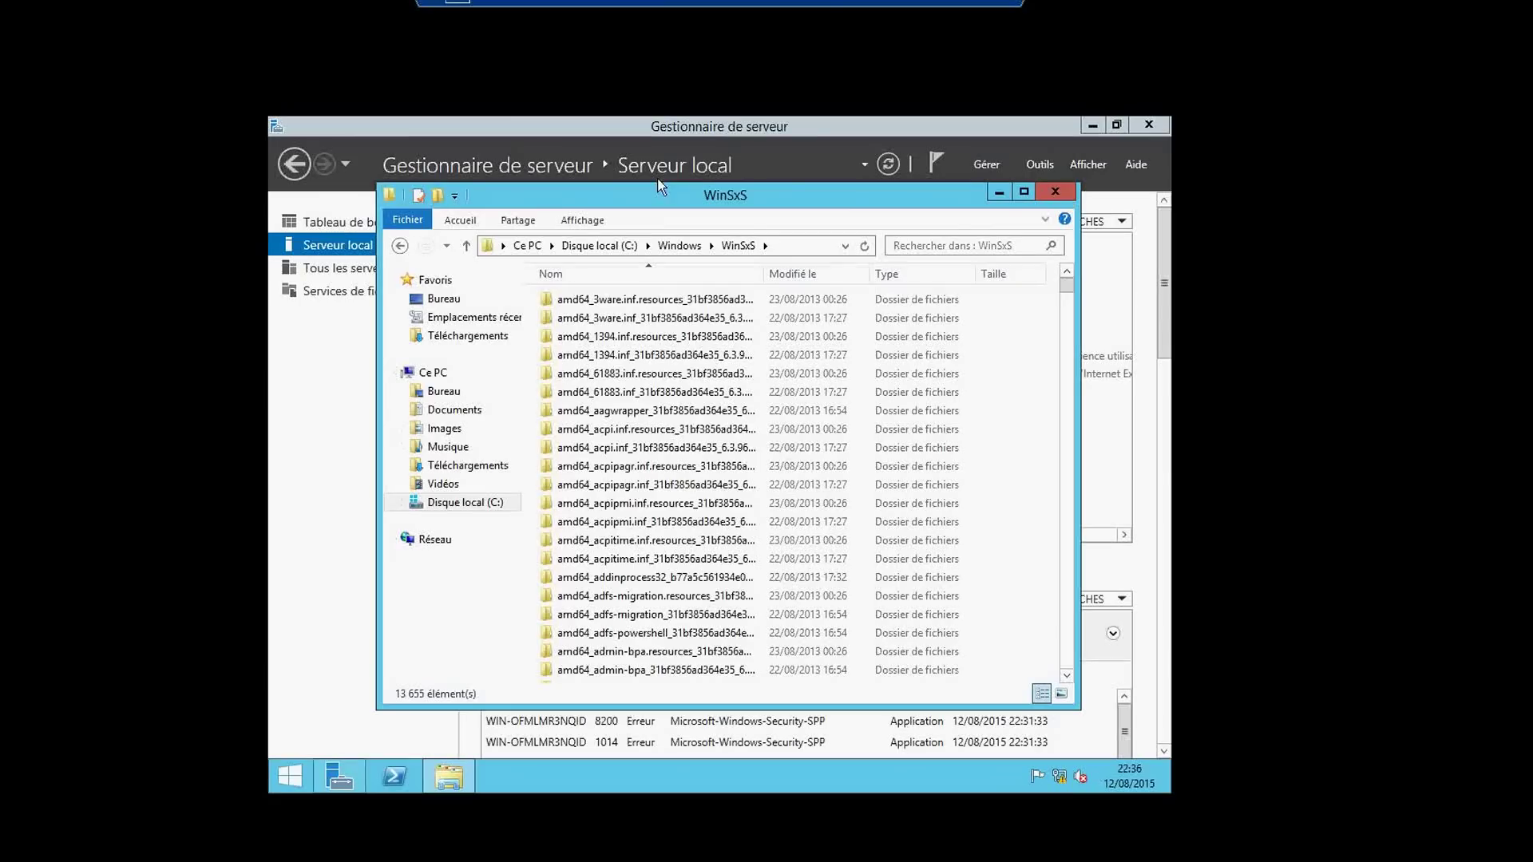
left_click(1056, 192)
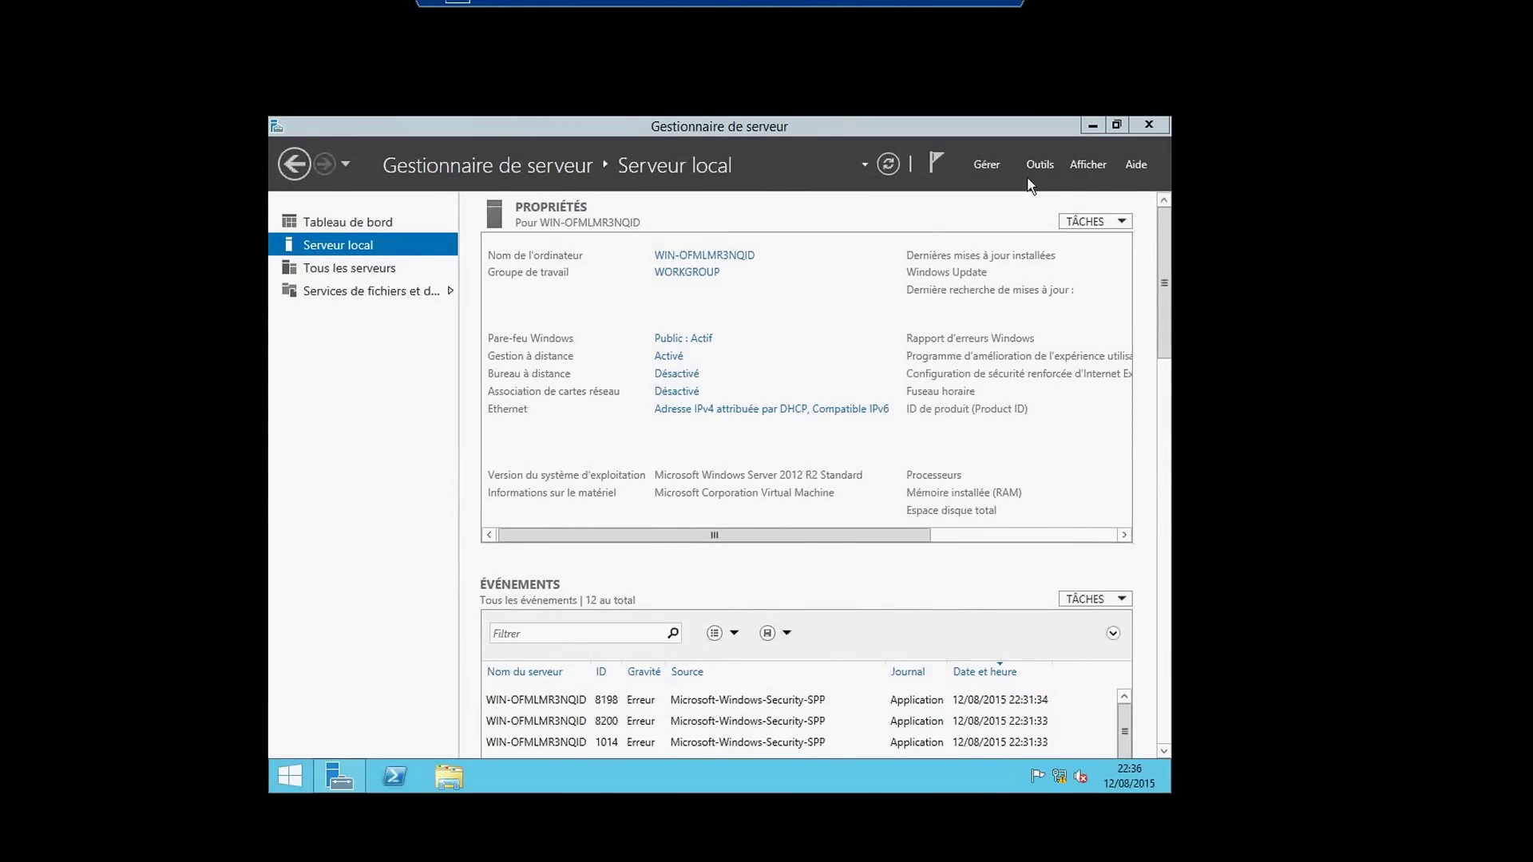
left_click(1091, 126)
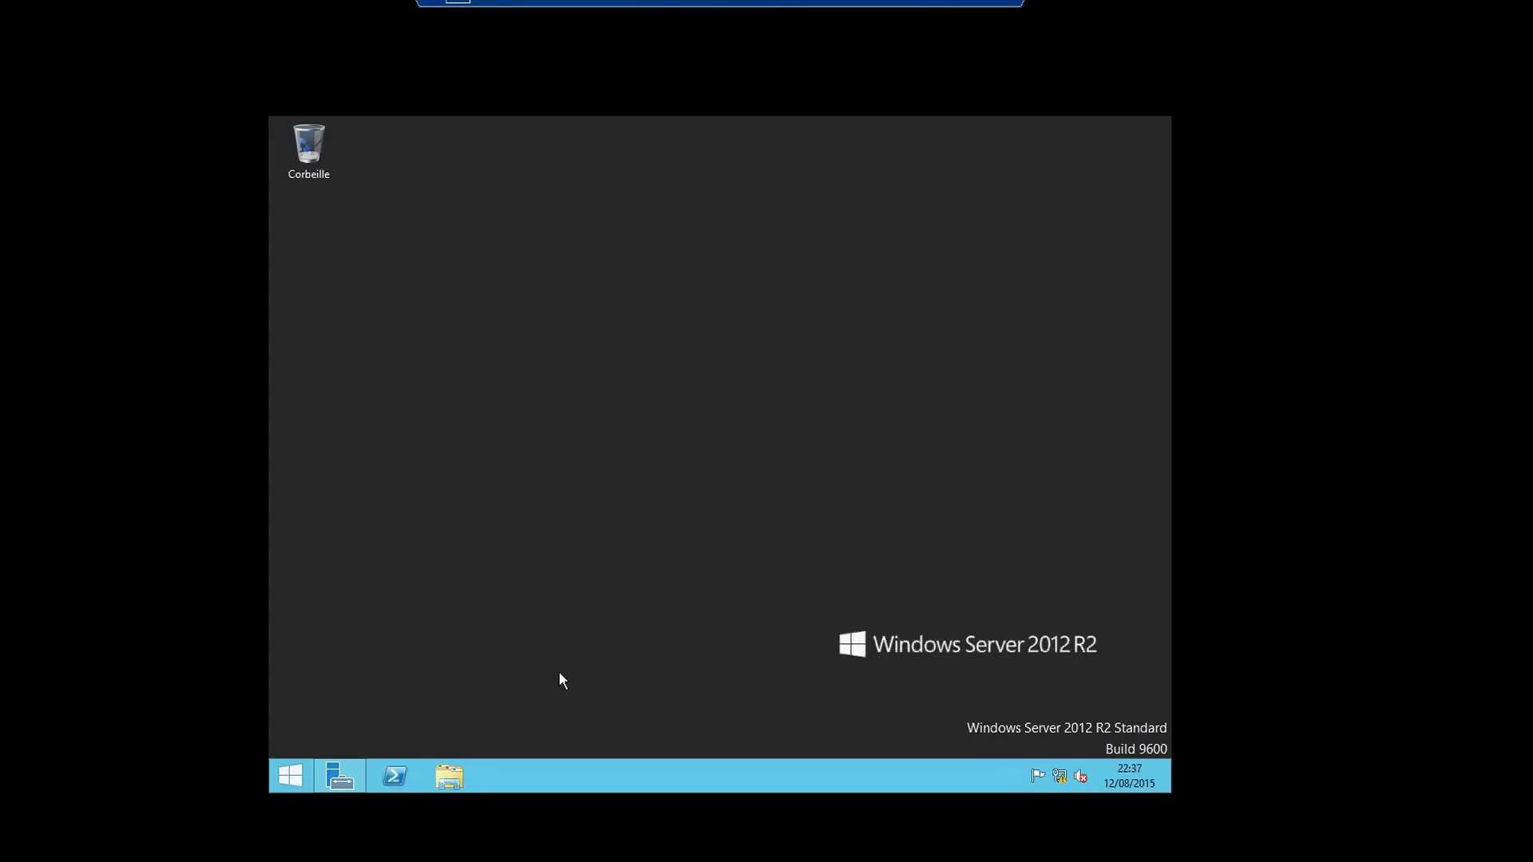
left_click(351, 781)
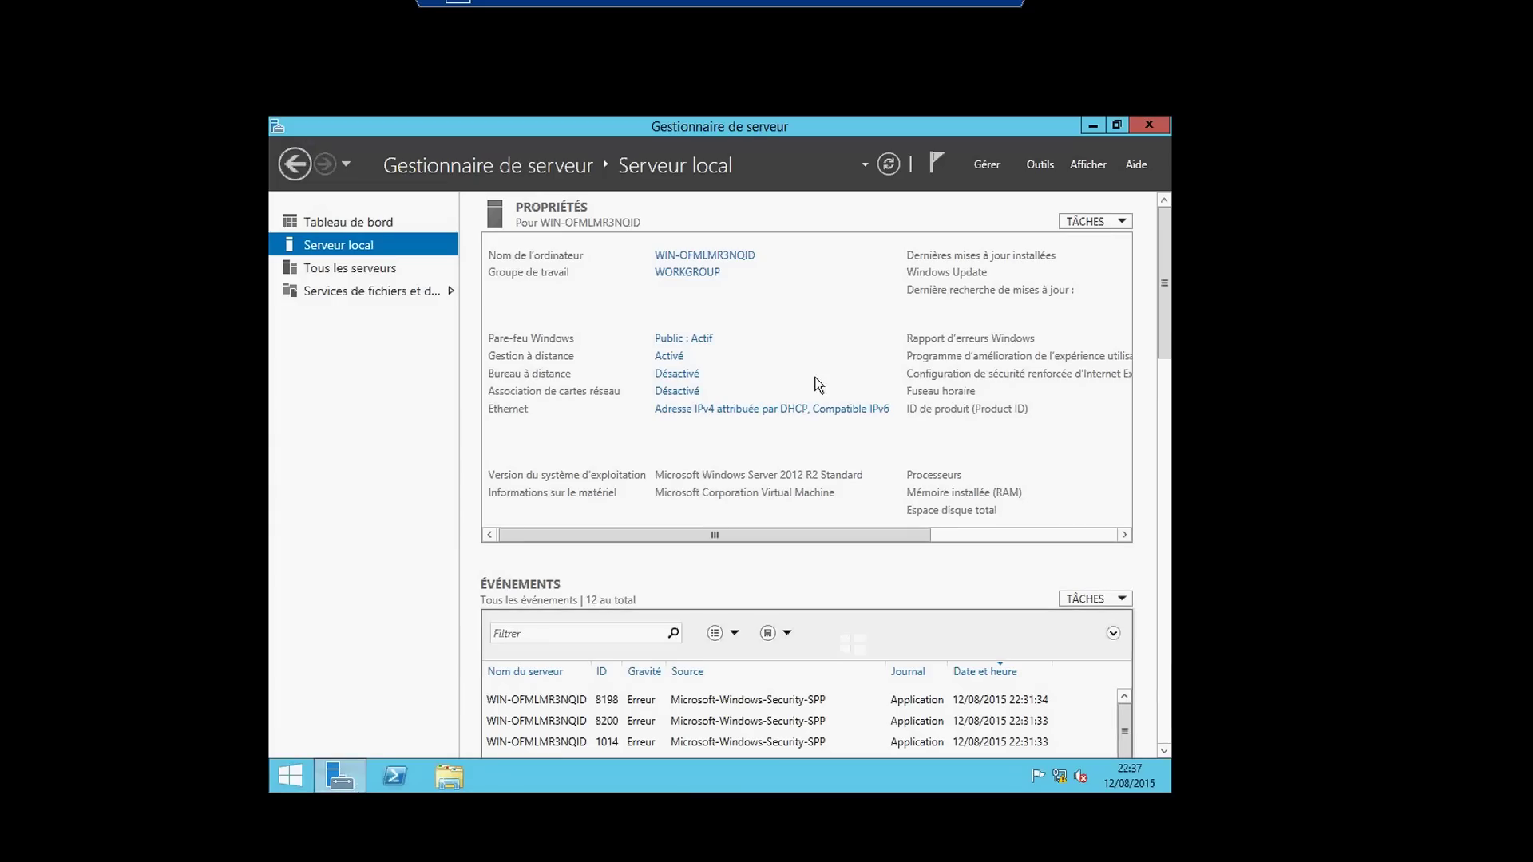
- Start the Supprimer des rôles et fonctionnalités wizard for the local server and reach the features page
left_click(987, 163)
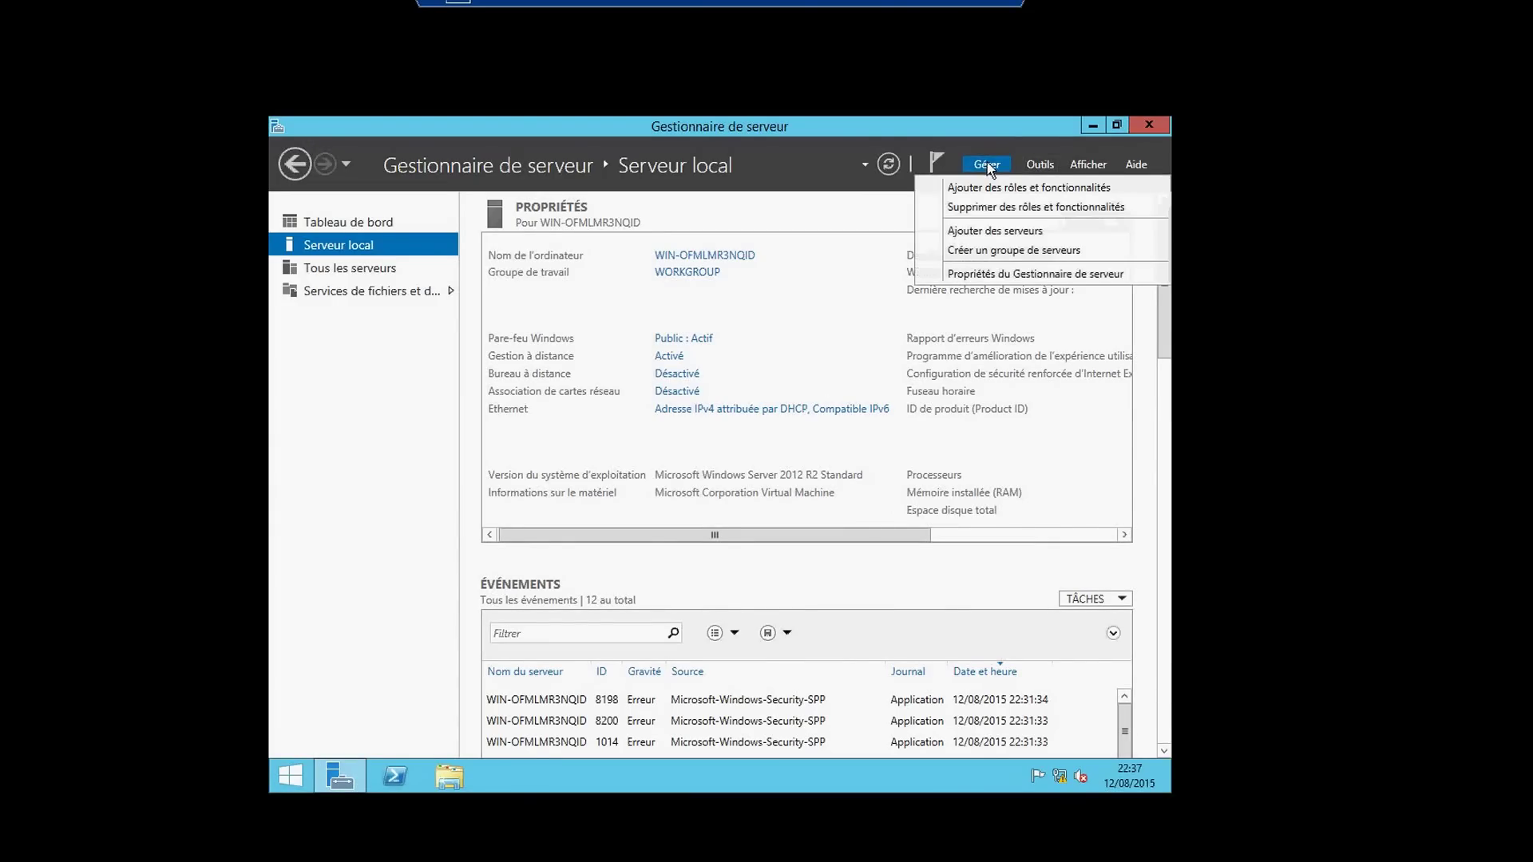
left_click(978, 209)
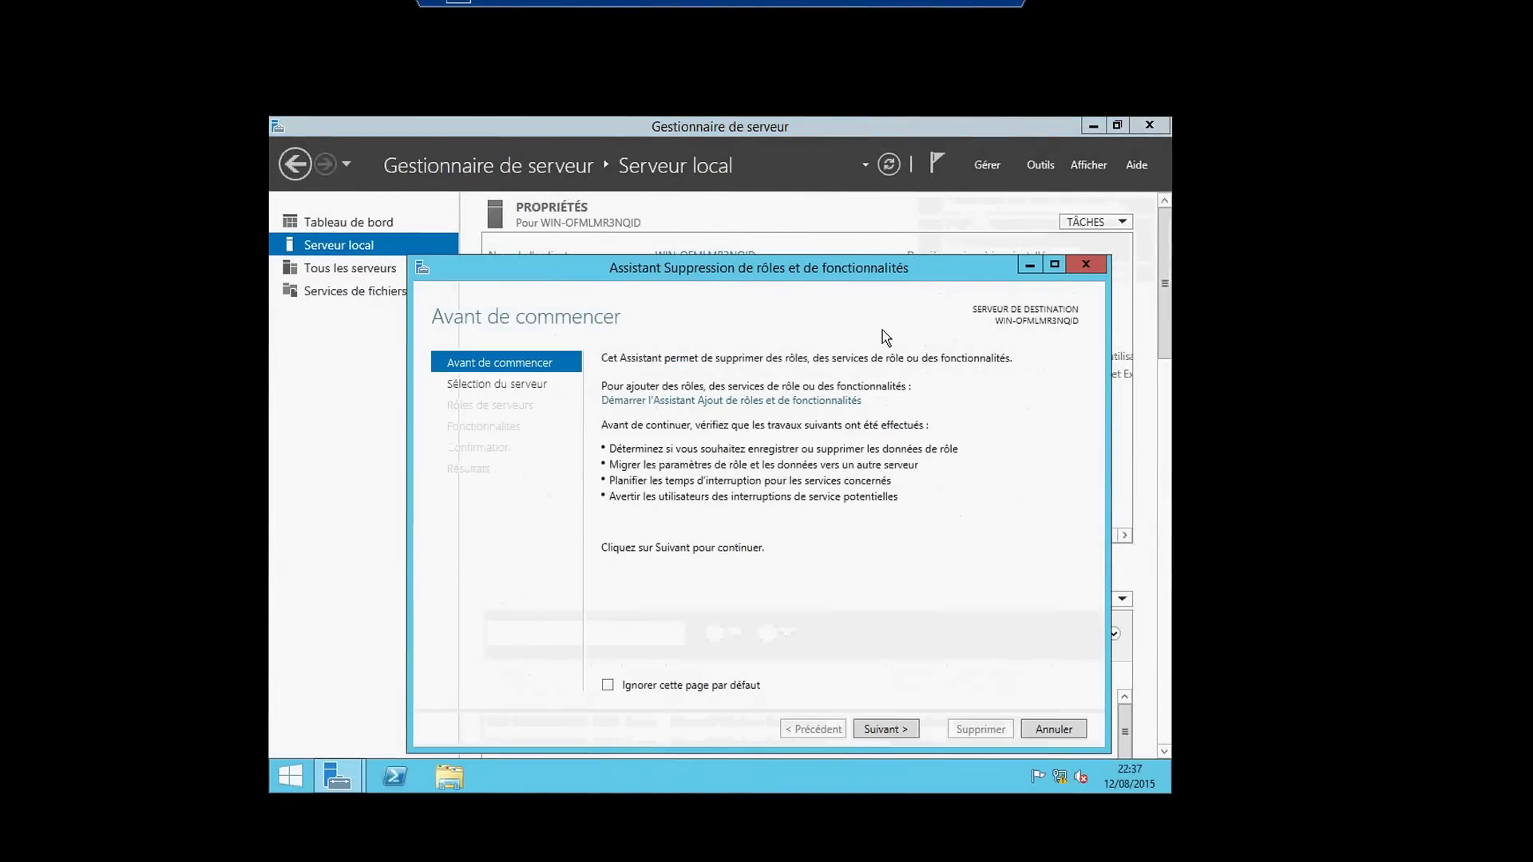
left_click(885, 728)
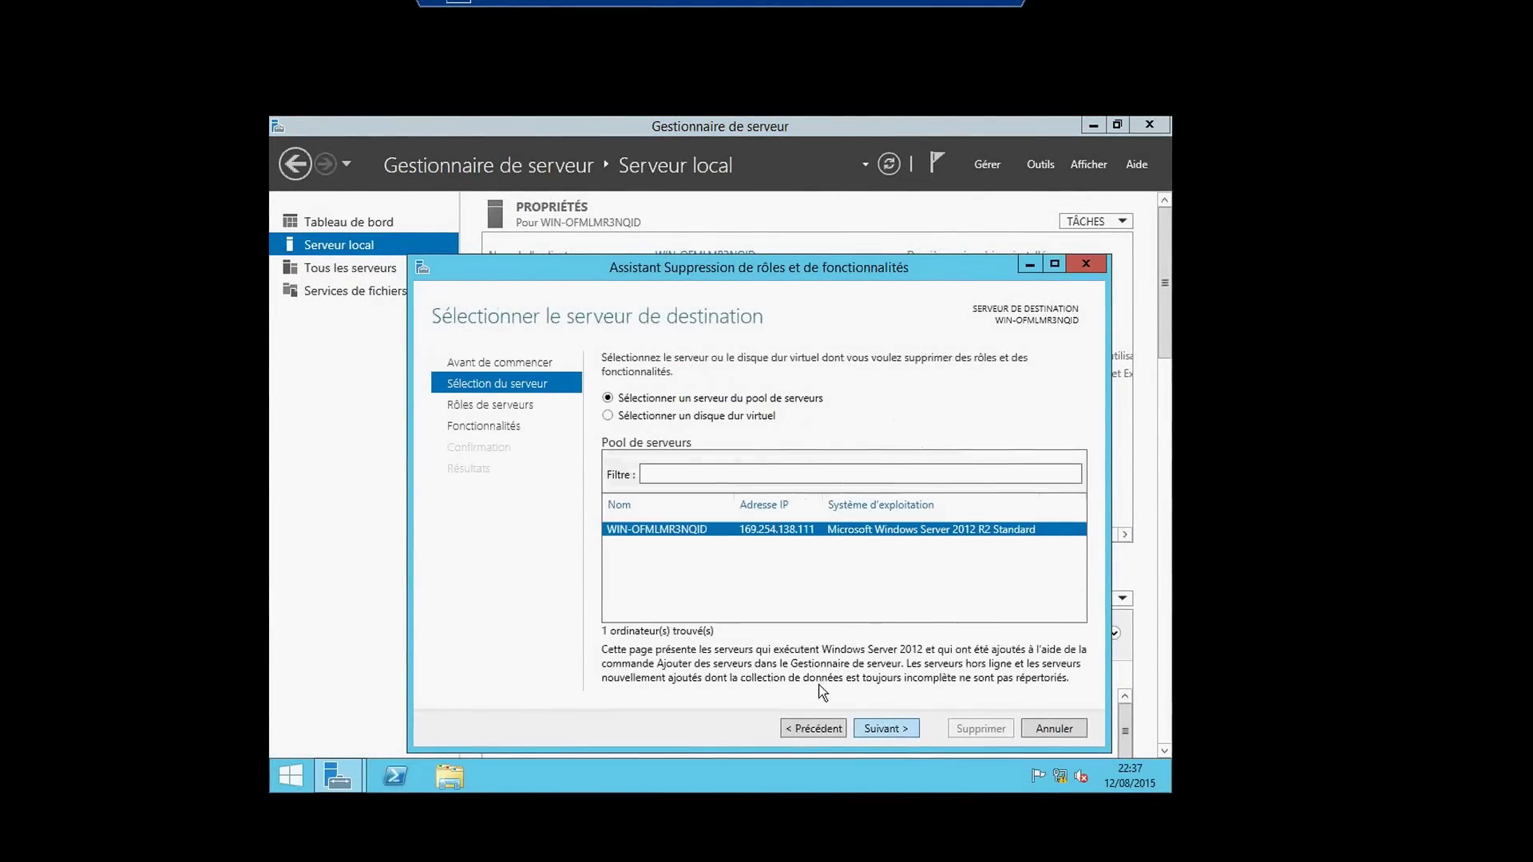
left_click(879, 729)
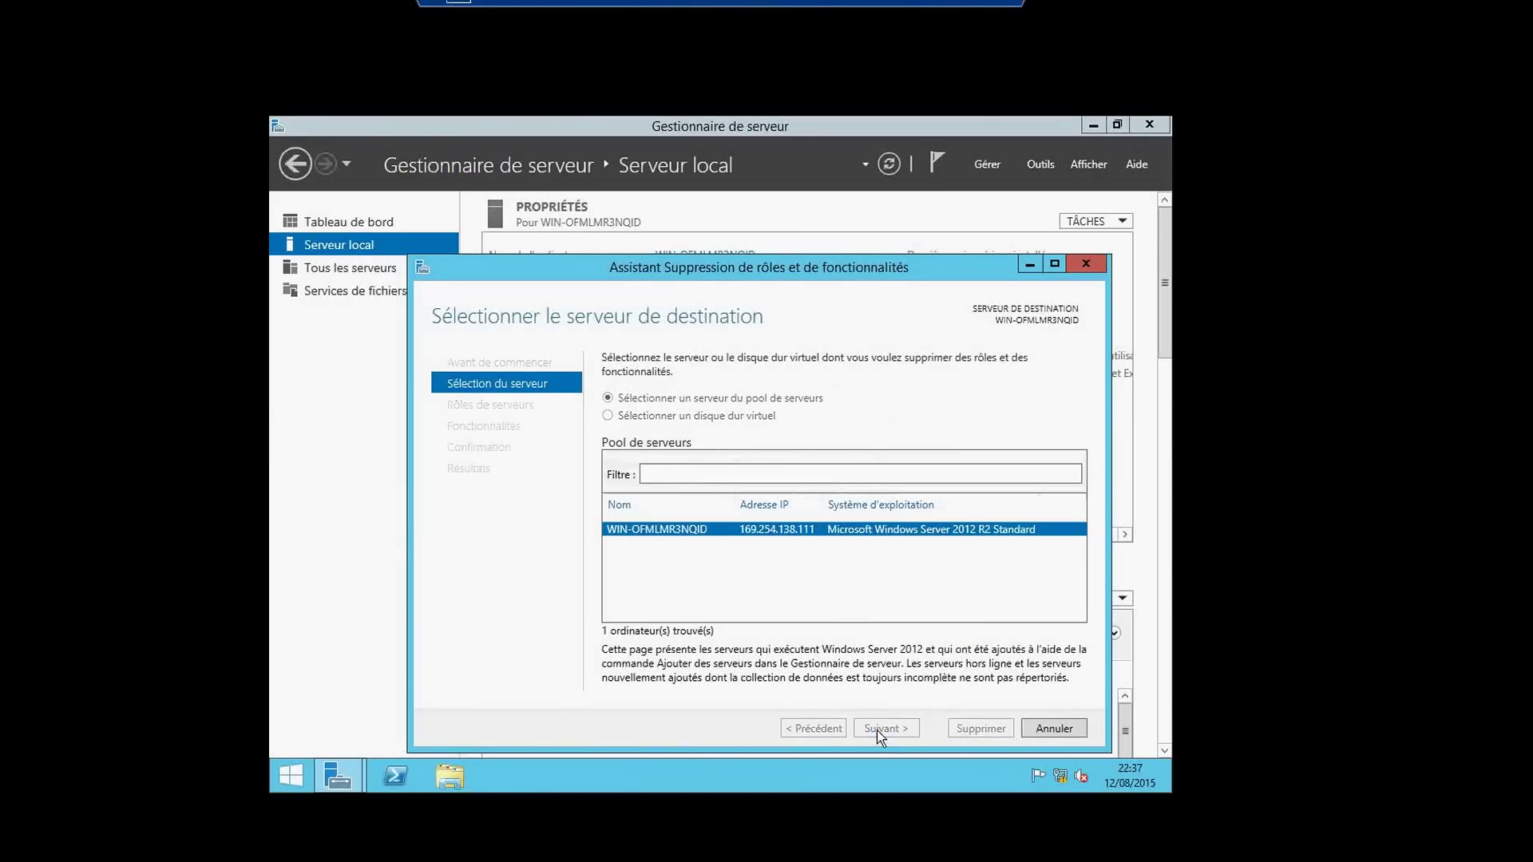
left_click(702, 653)
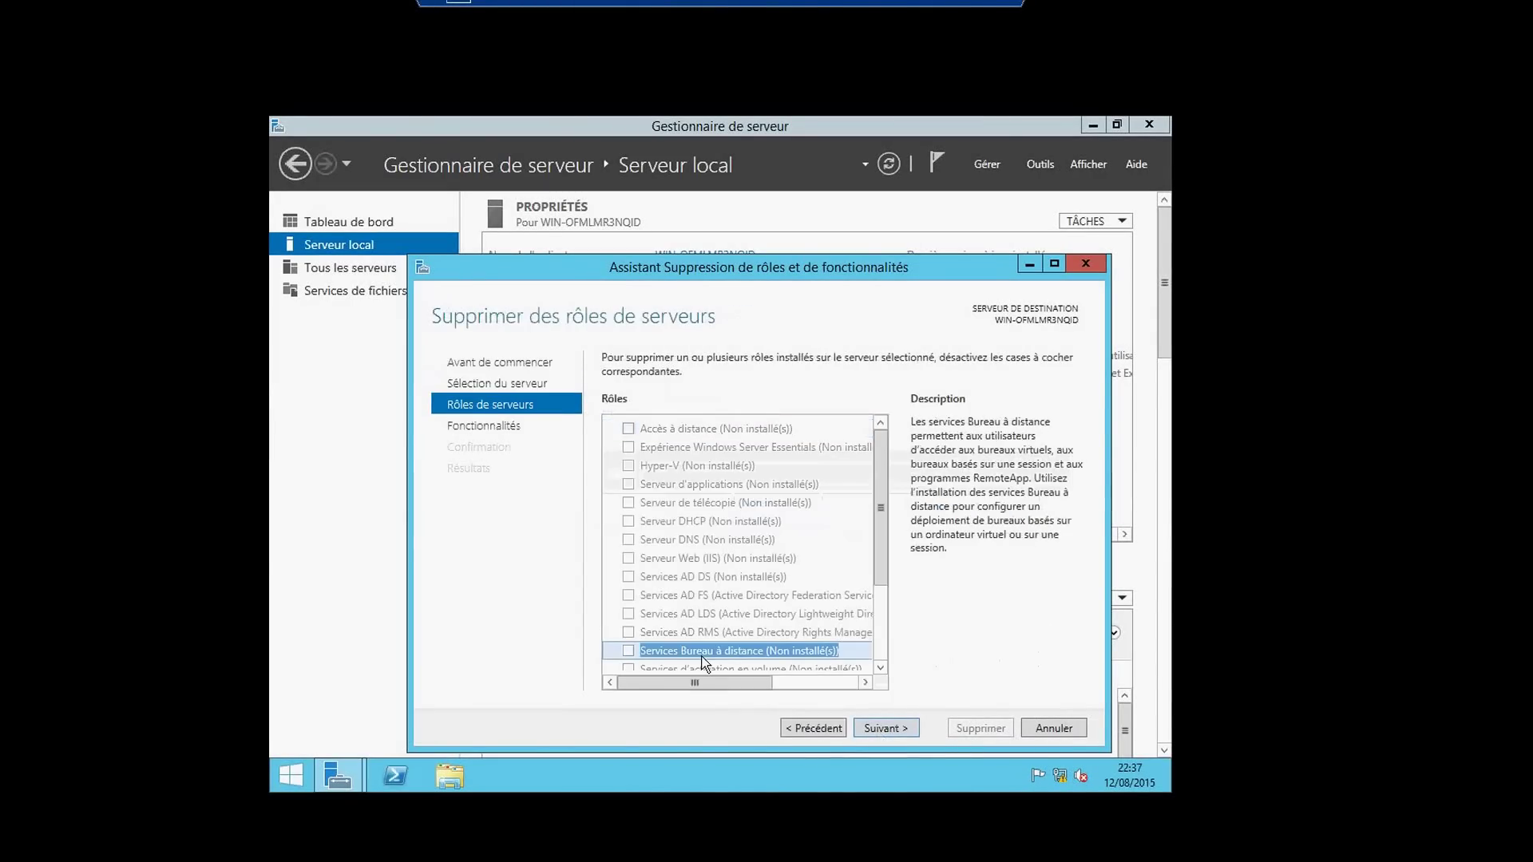
left_click(885, 730)
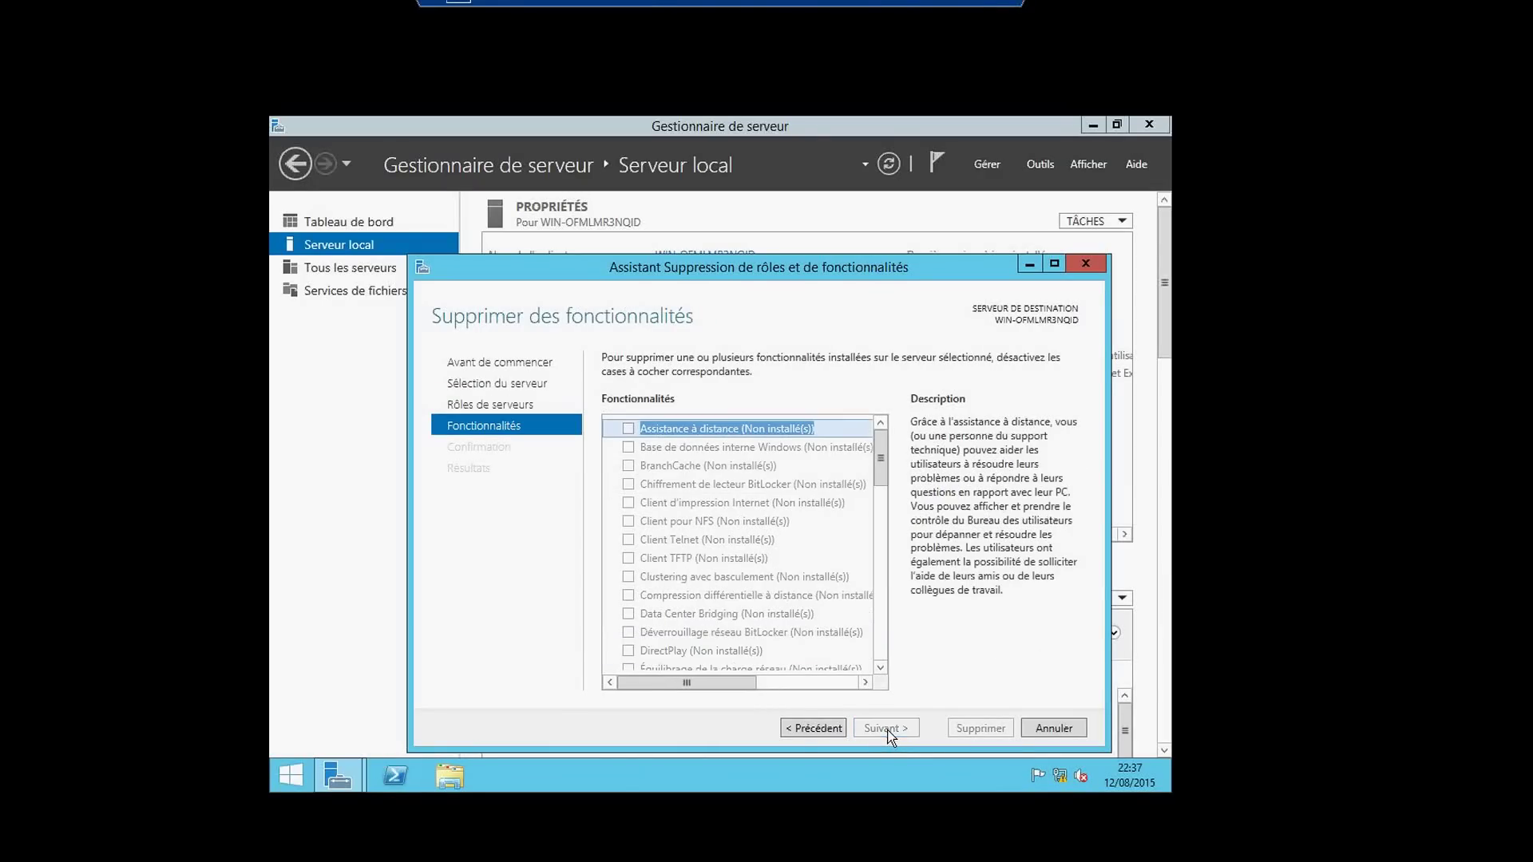
- Untick Shell graphique du serveur under Interfaces utilisateur et infrastructure and continue to confirmation
left_click_drag(884, 468, 887, 530)
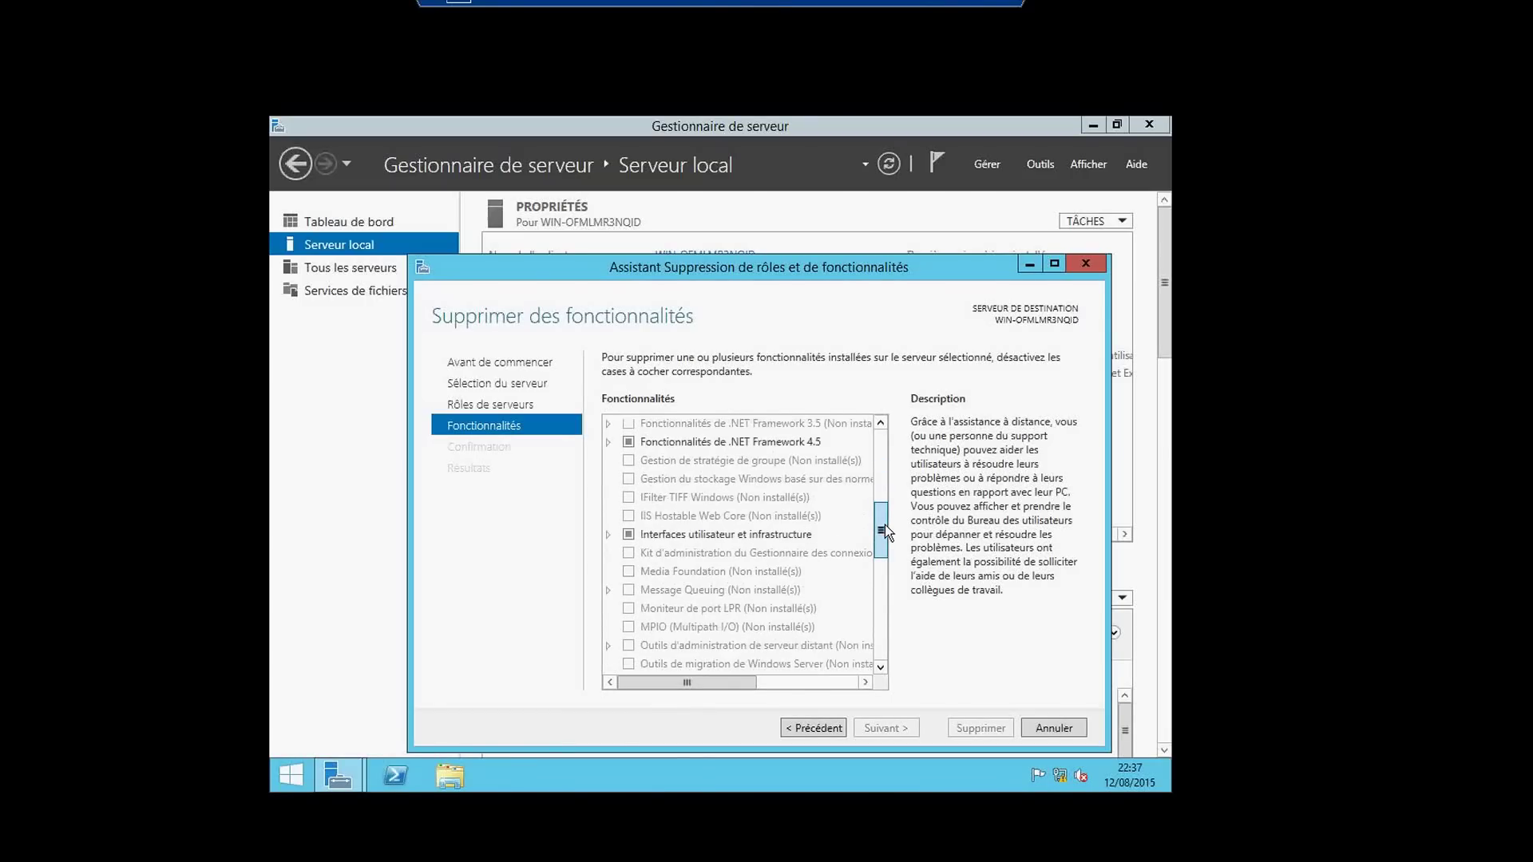
left_click(609, 535)
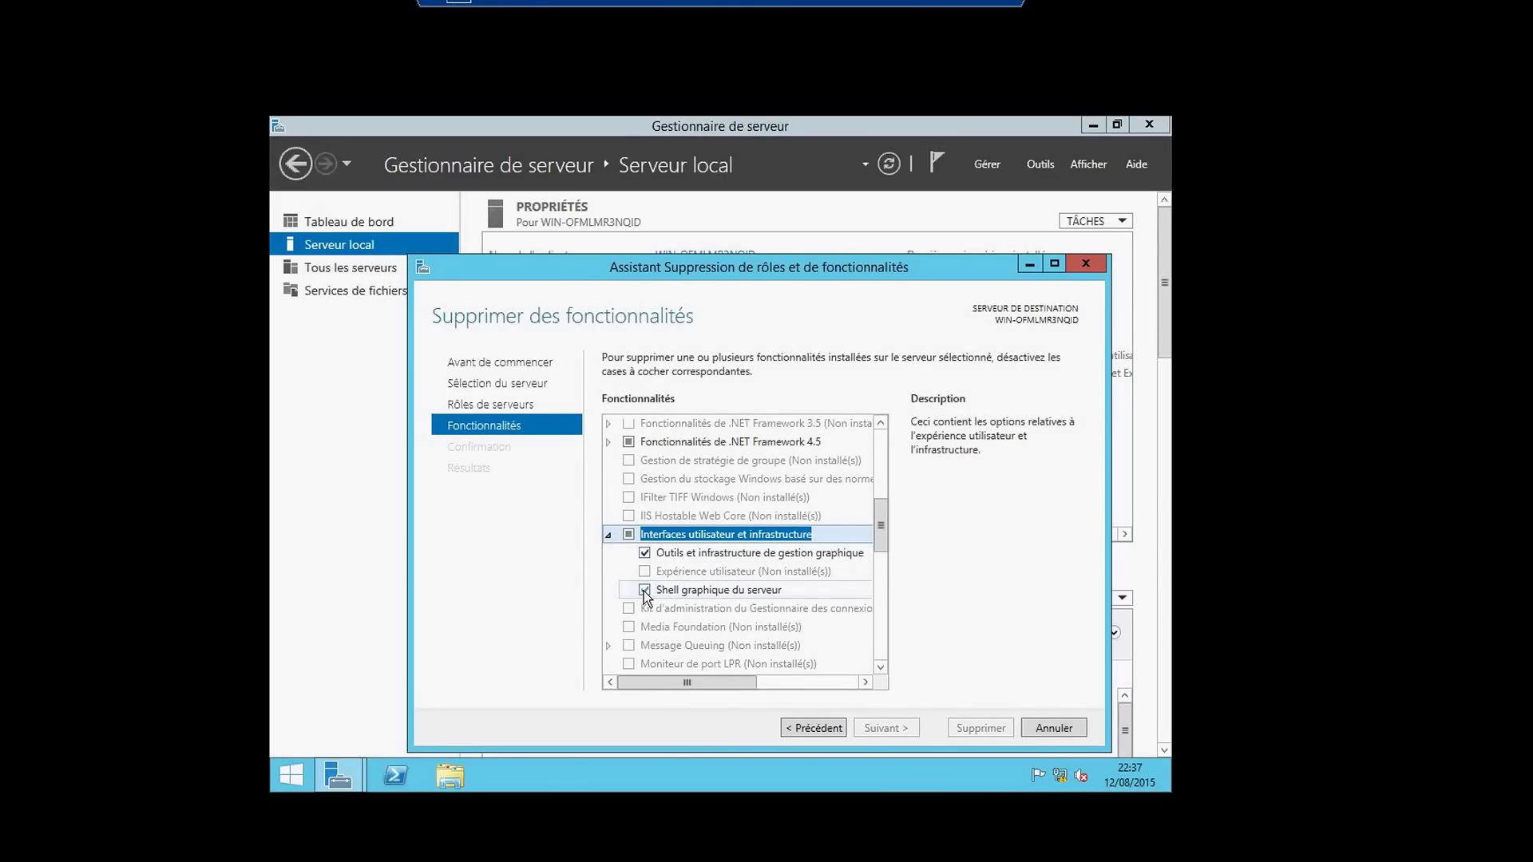
left_click(643, 591)
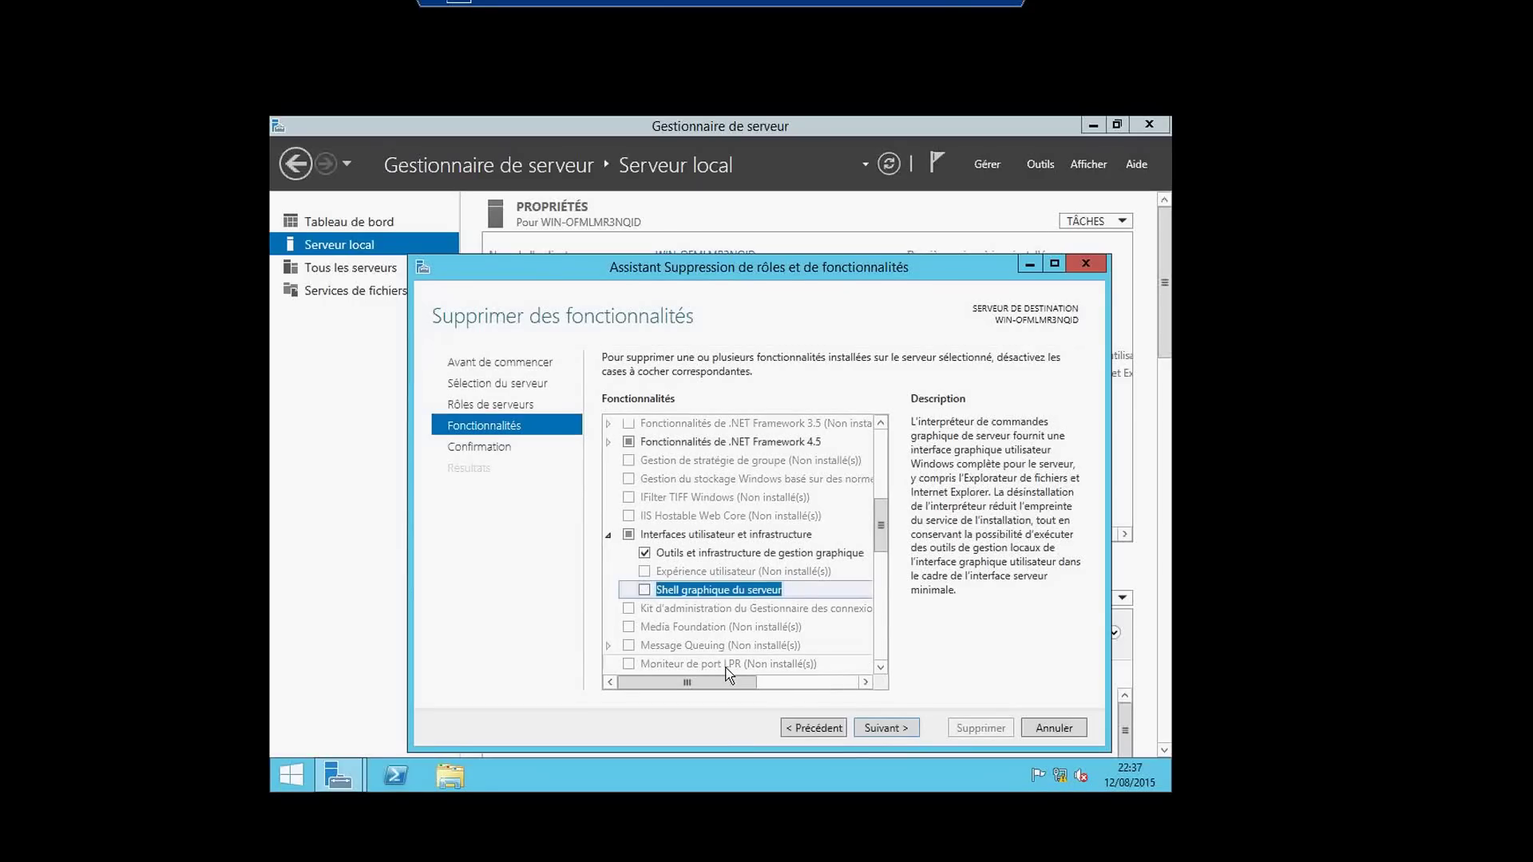
left_click(874, 727)
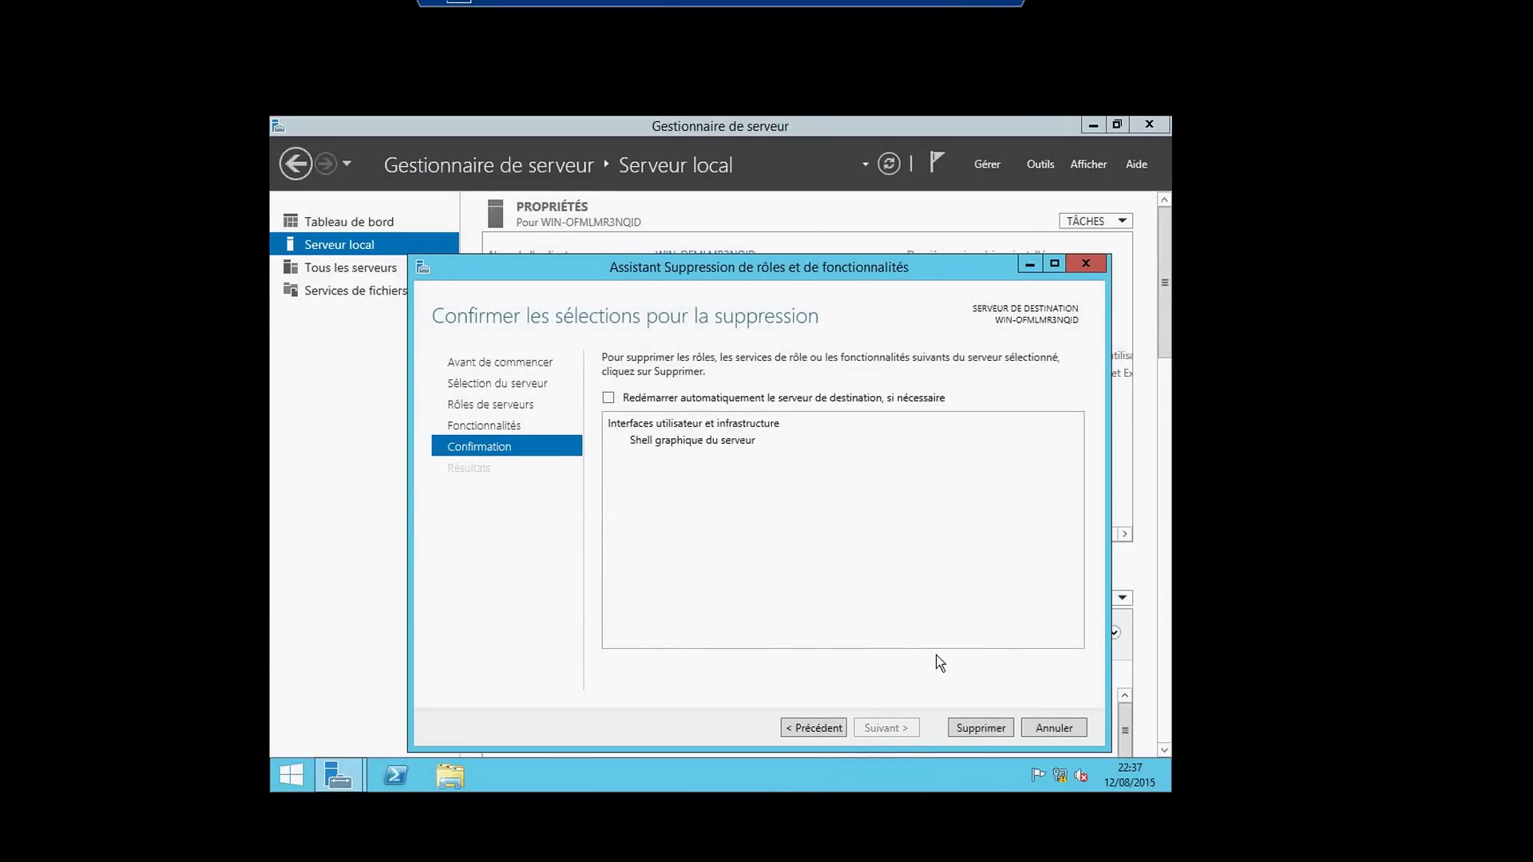
- Allow automatic restart (Oui) and run Supprimer to remove the graphical shell
left_click(609, 398)
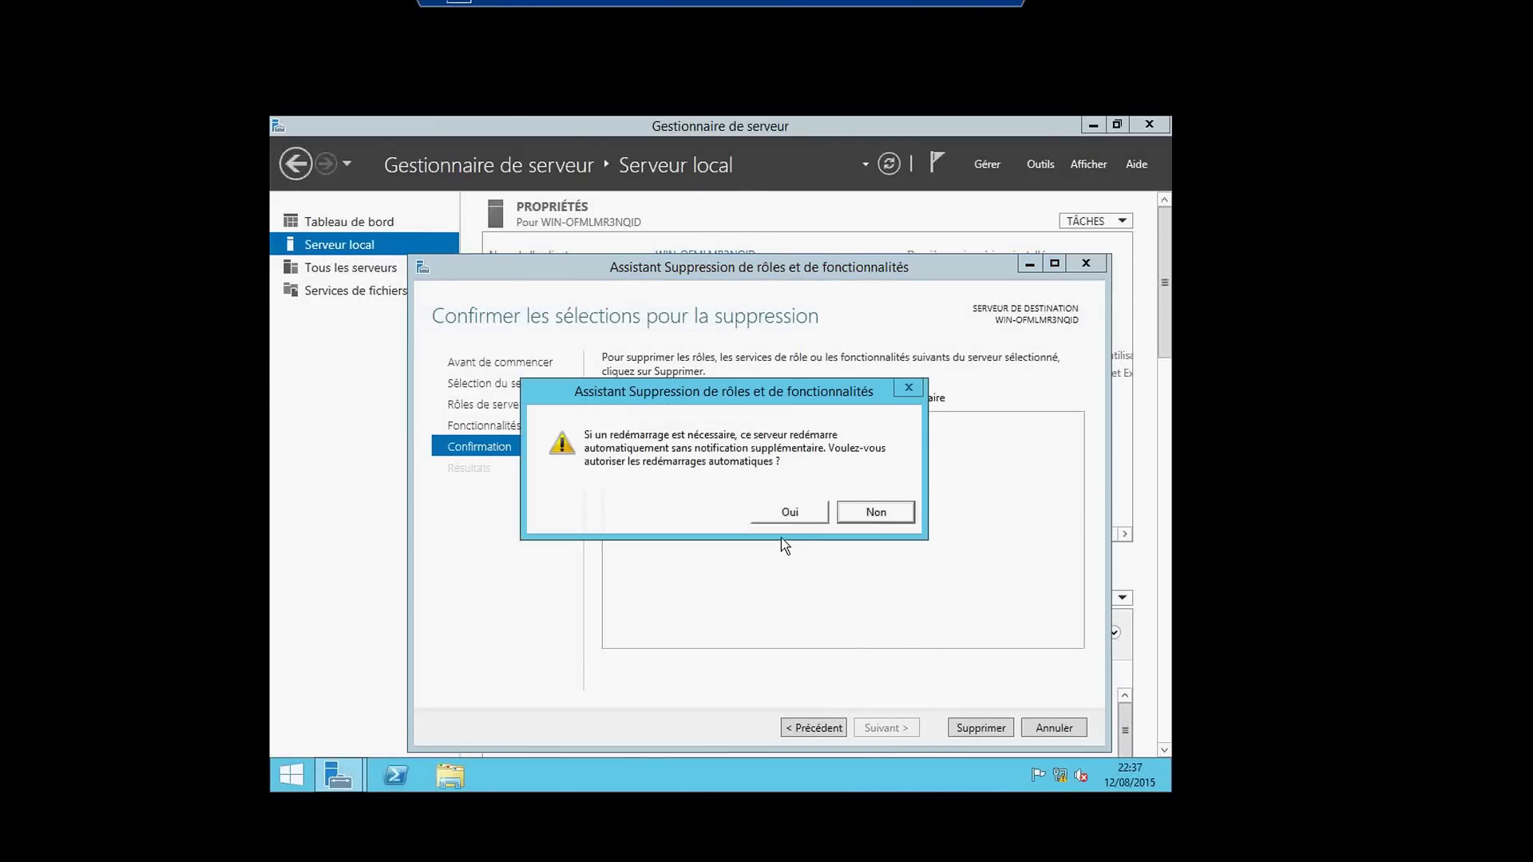
left_click(790, 515)
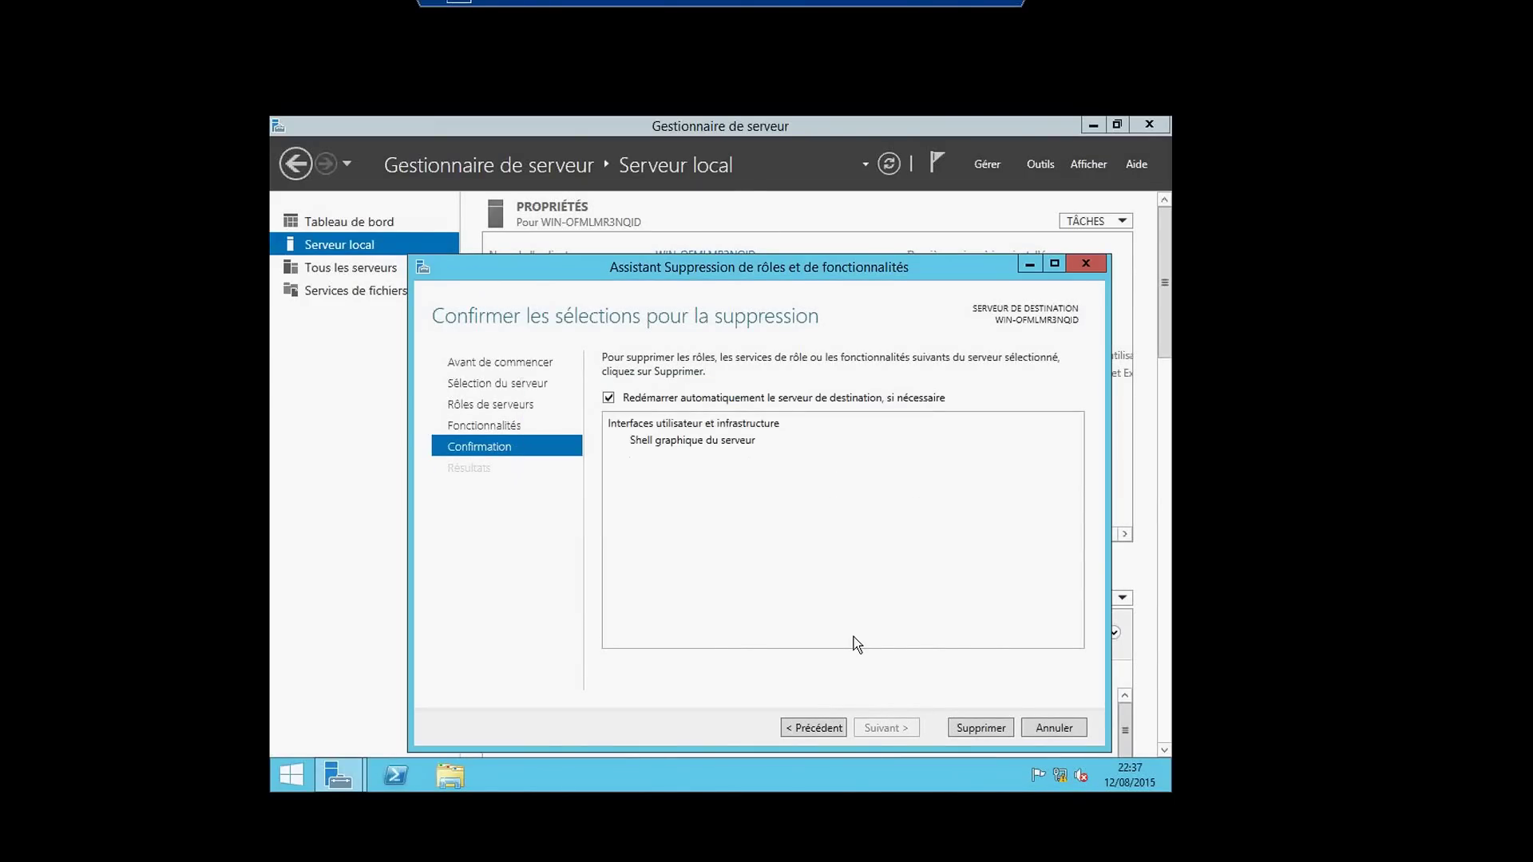
left_click(975, 732)
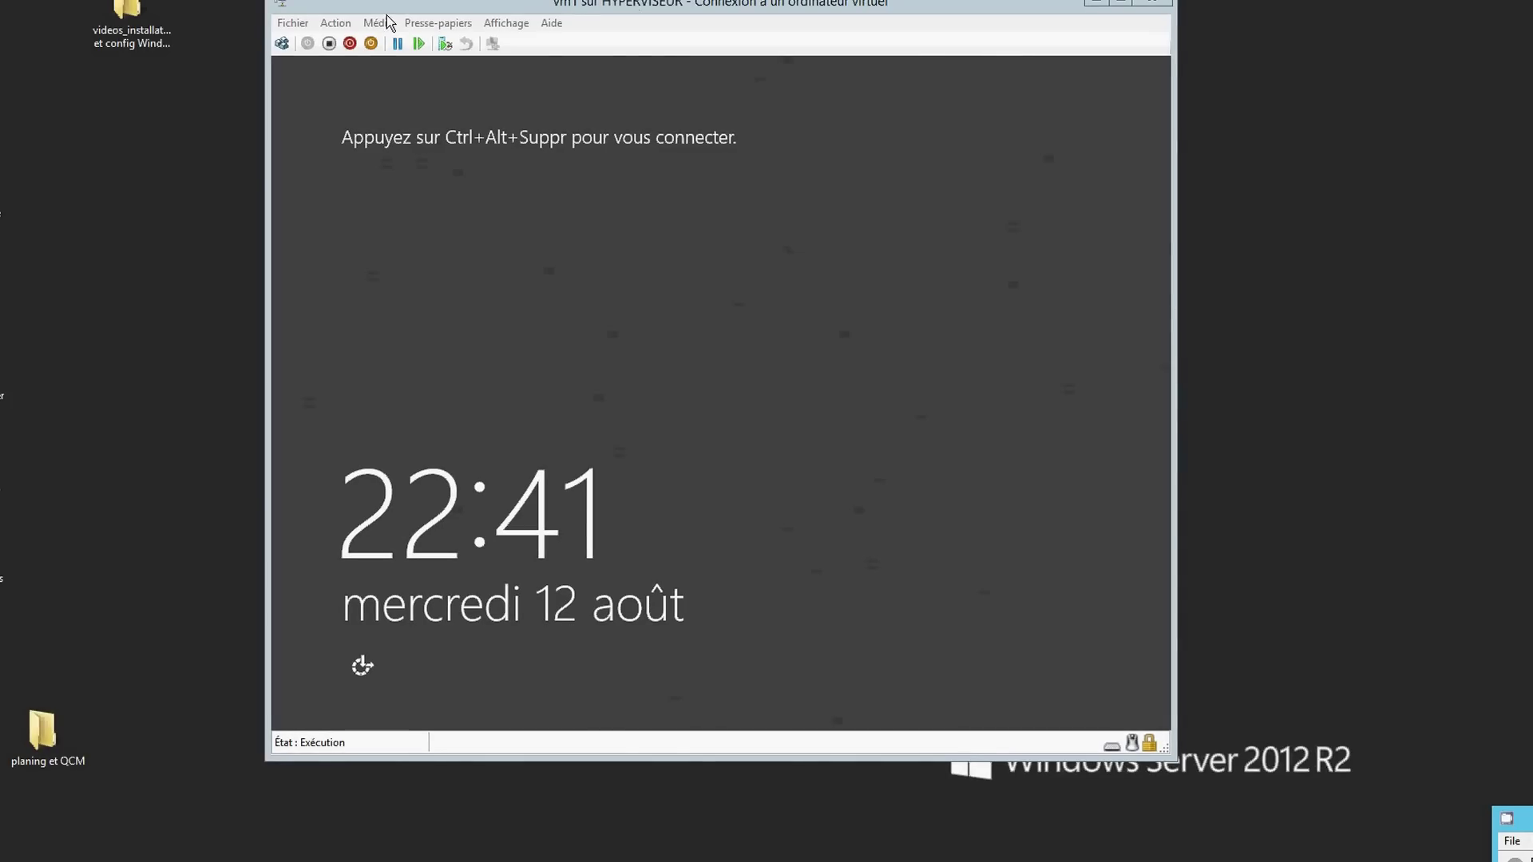
- Send Ctrl+Alt+Suppr to vm1, try the administrator password, and dismiss the incorrect-password message
left_click(288, 60)
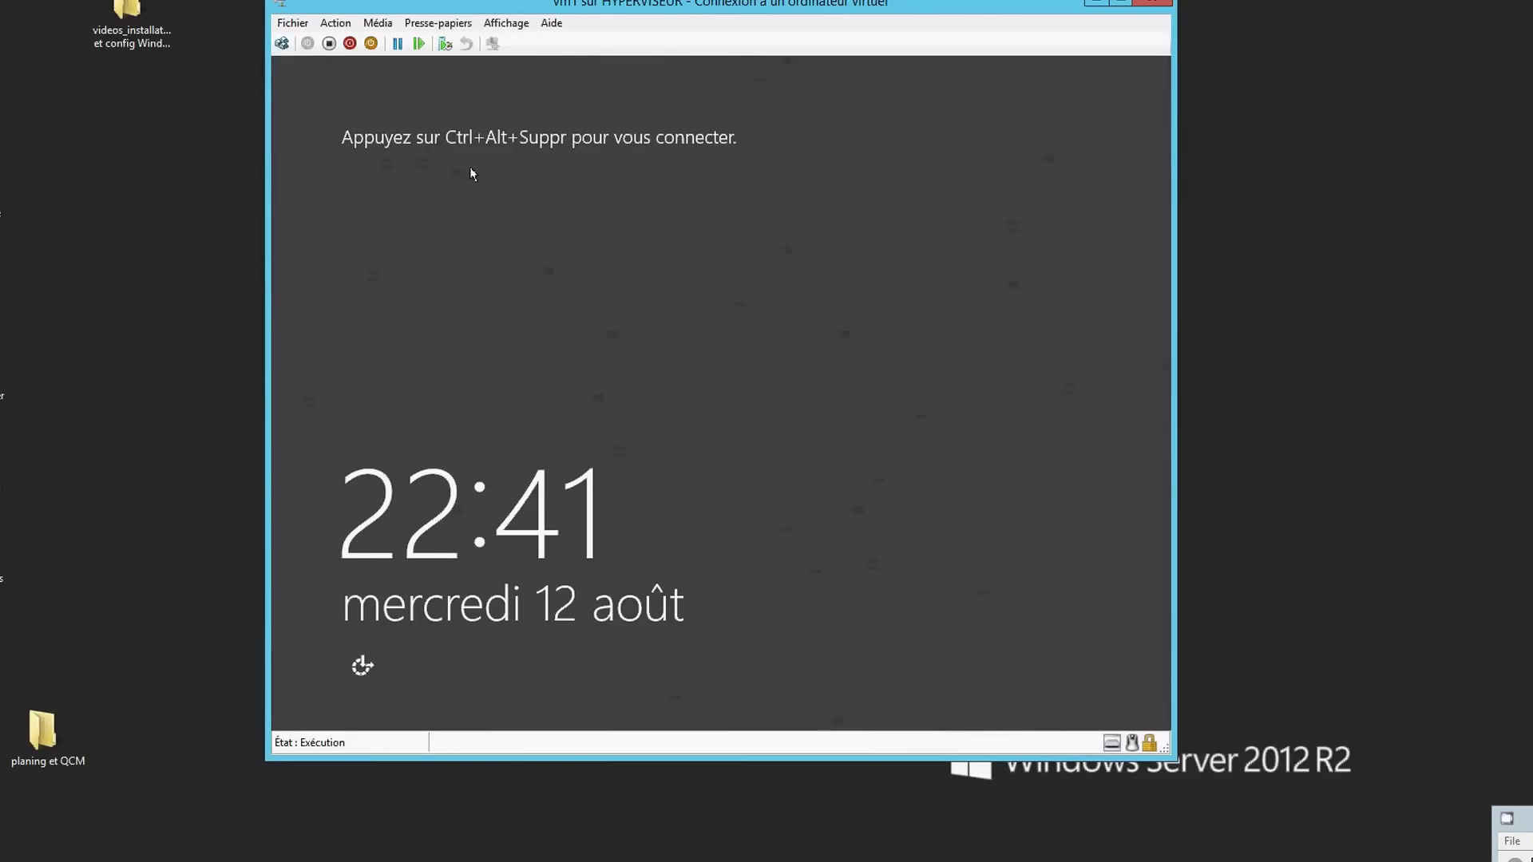
left_click(281, 43)
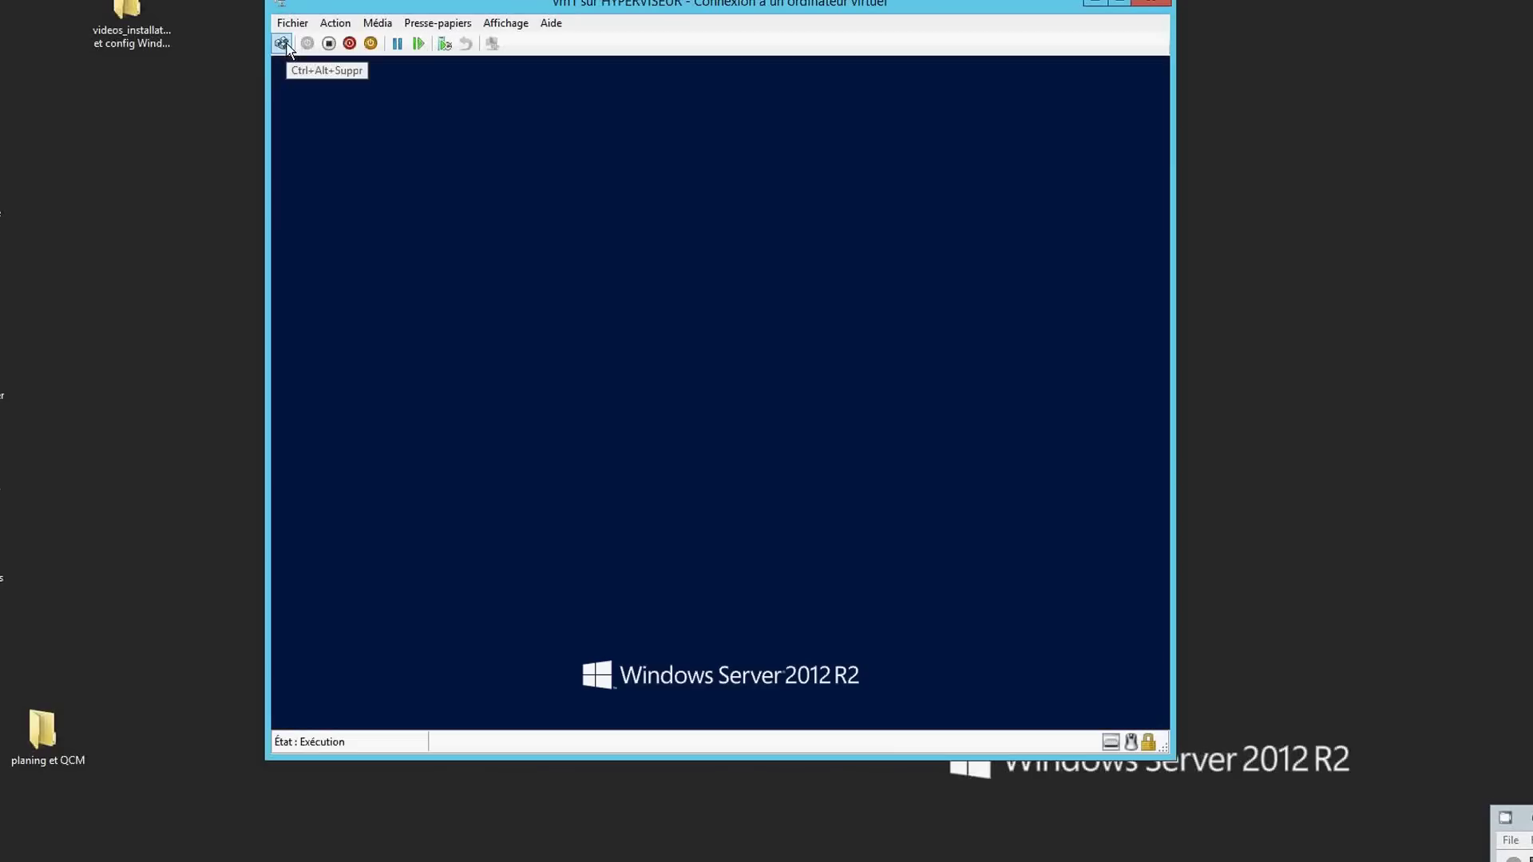
left_click(710, 275)
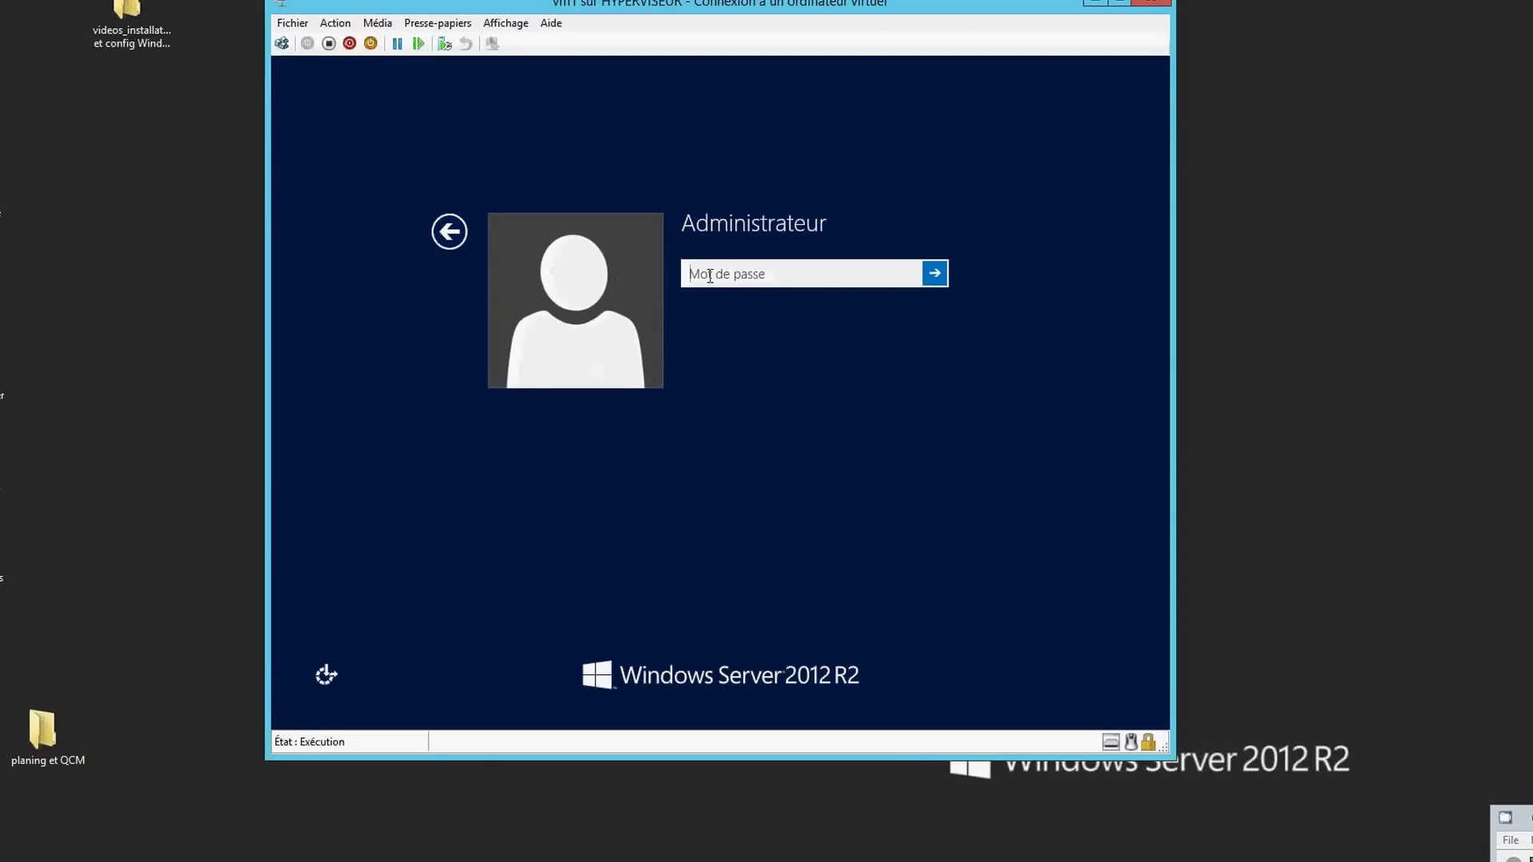
type("P")
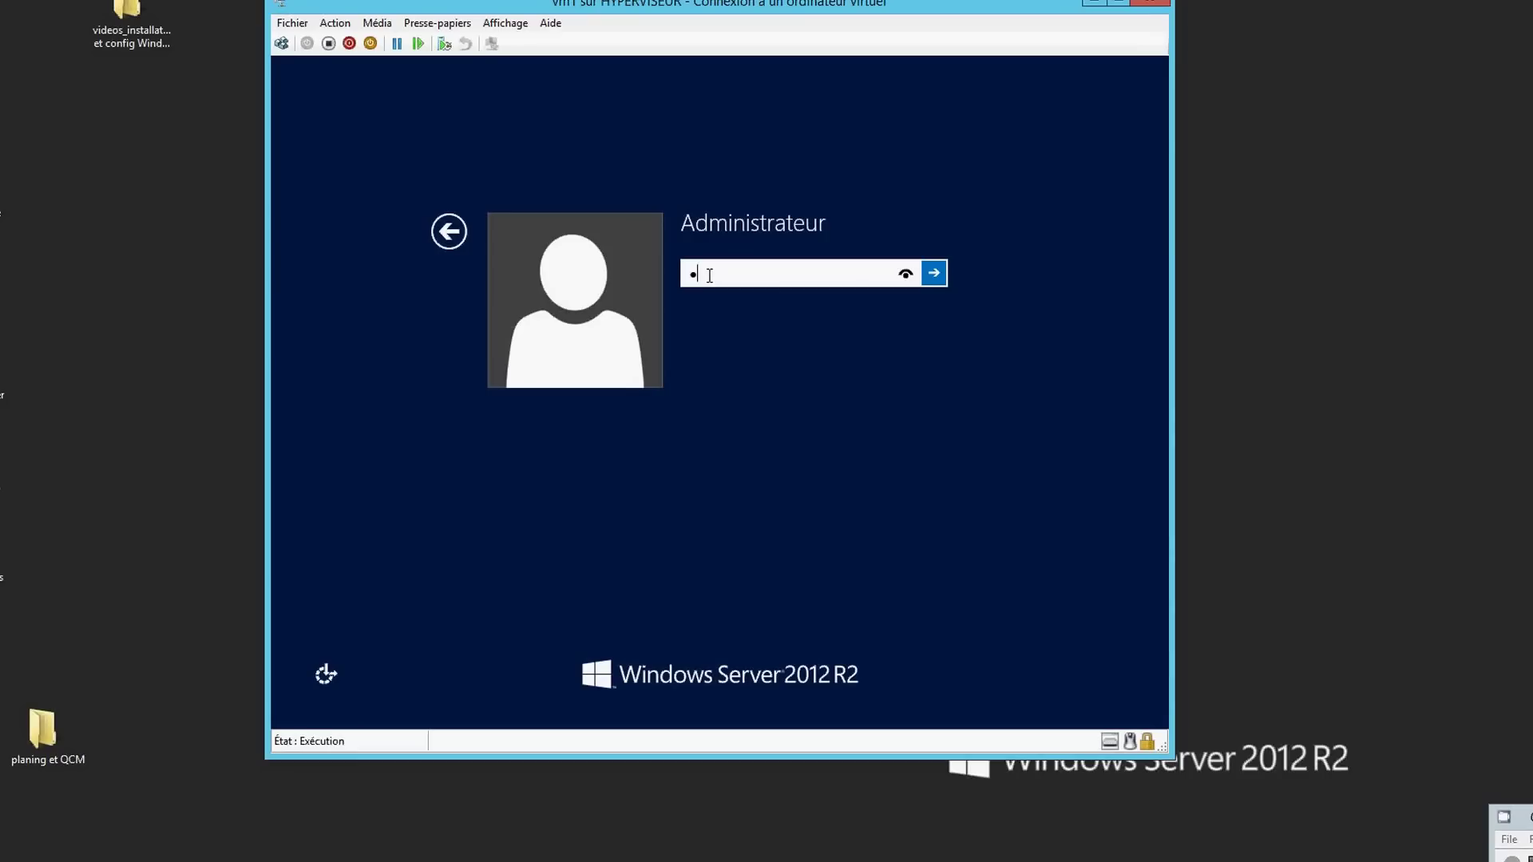
type("assword")
key("Return")
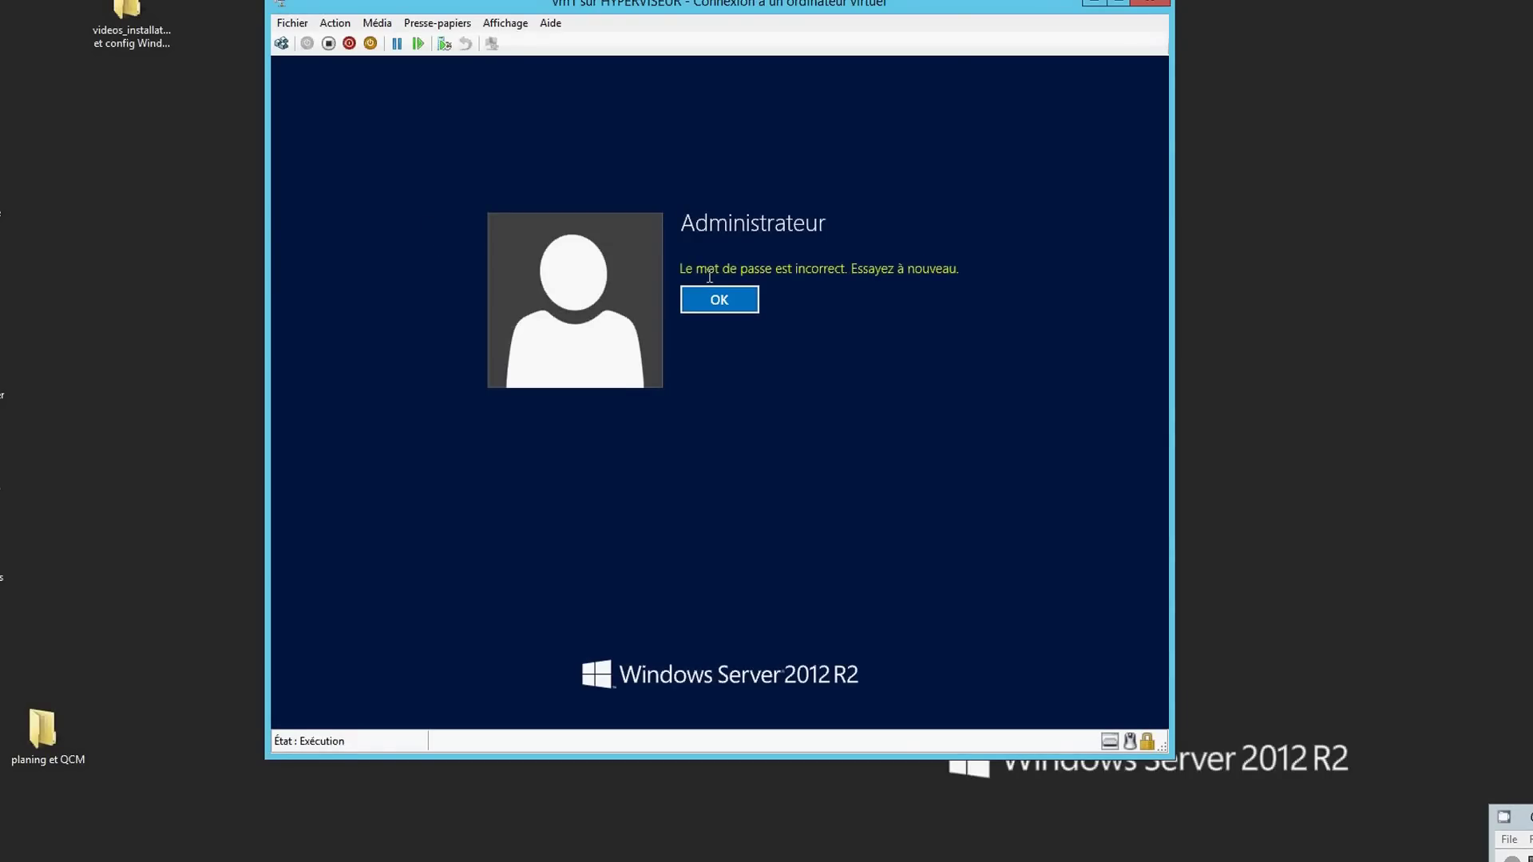
key("Return")
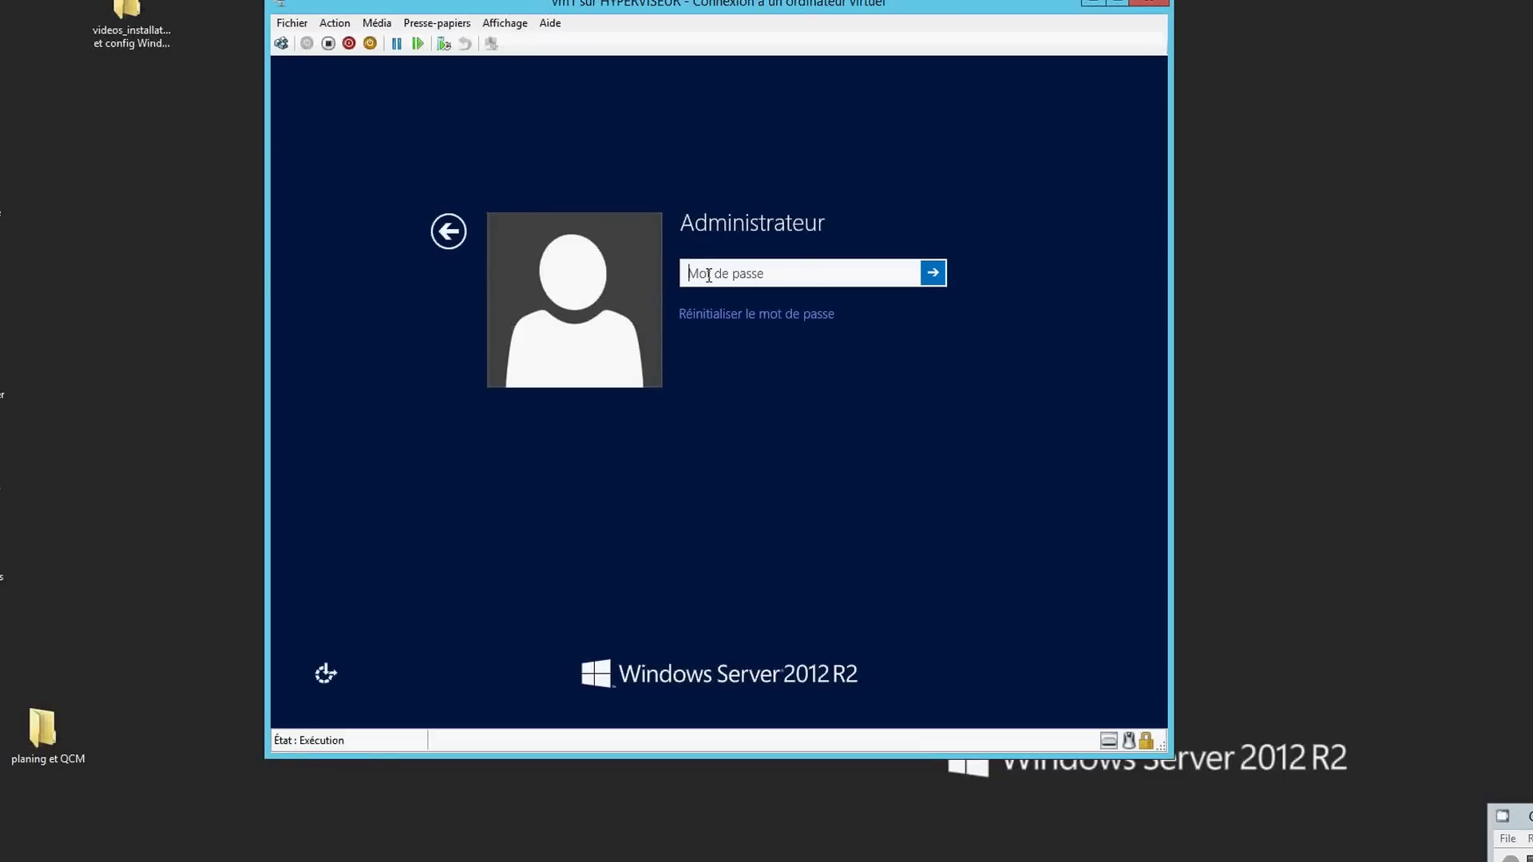
- Retype the administrator password until vm1 accepts the sign-in
type("Pa$$w0r")
key("Return")
key("Return")
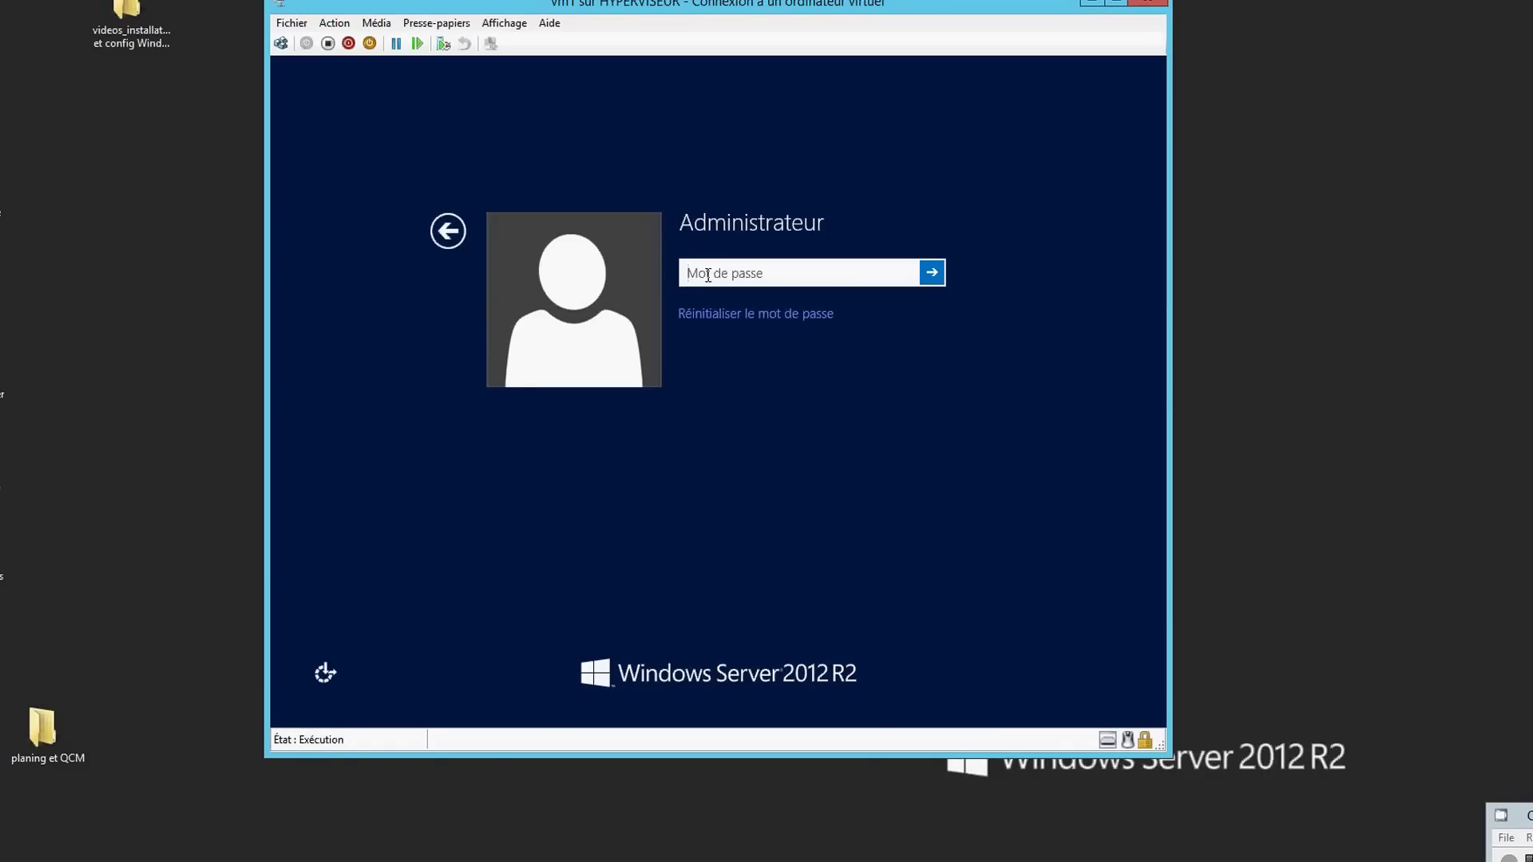
type("Pa$$w")
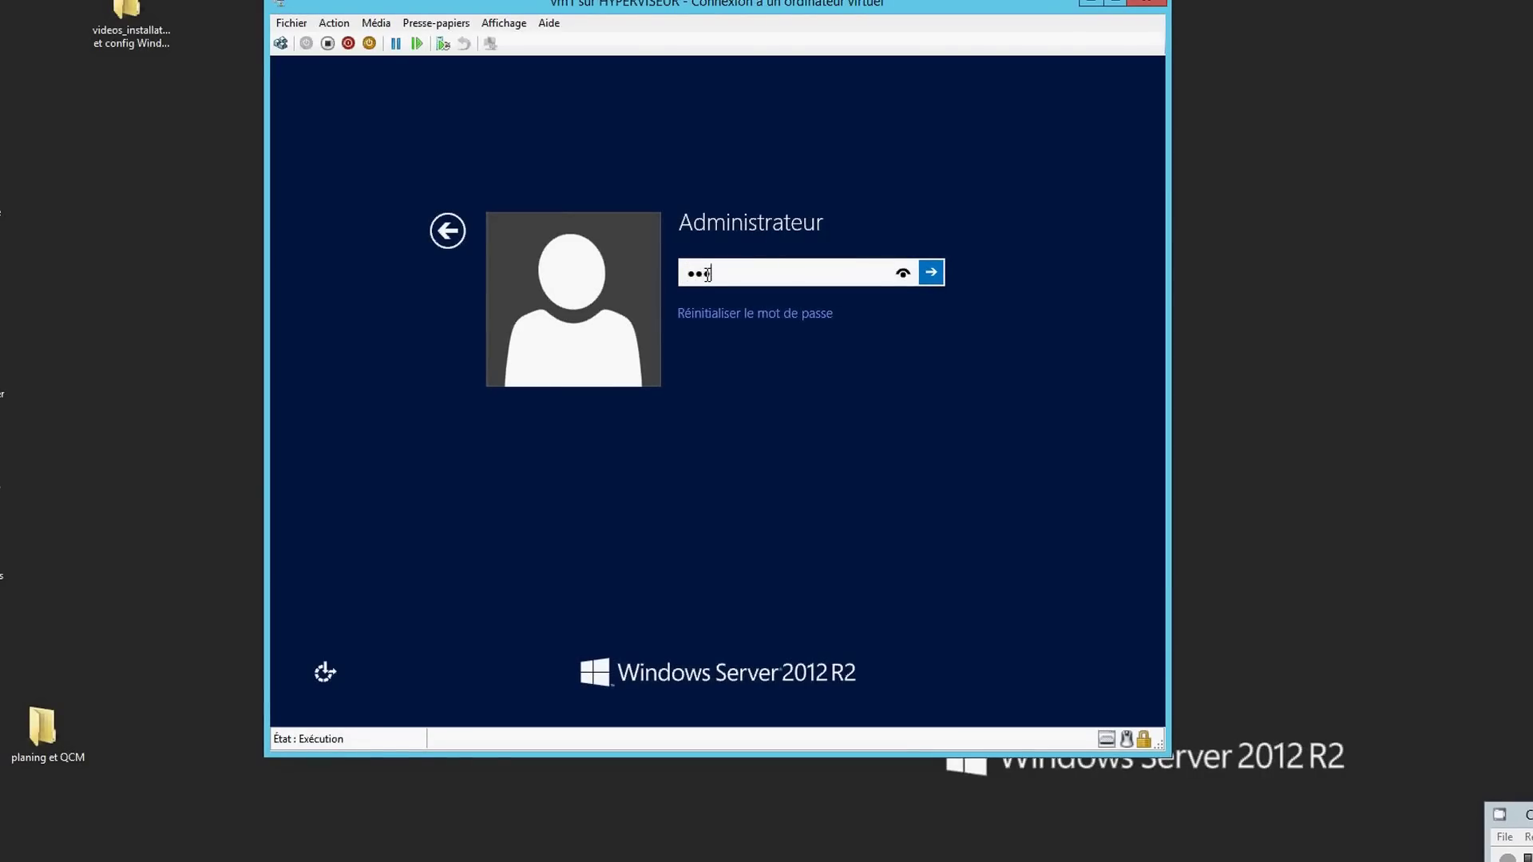
type("0rd")
key("Return")
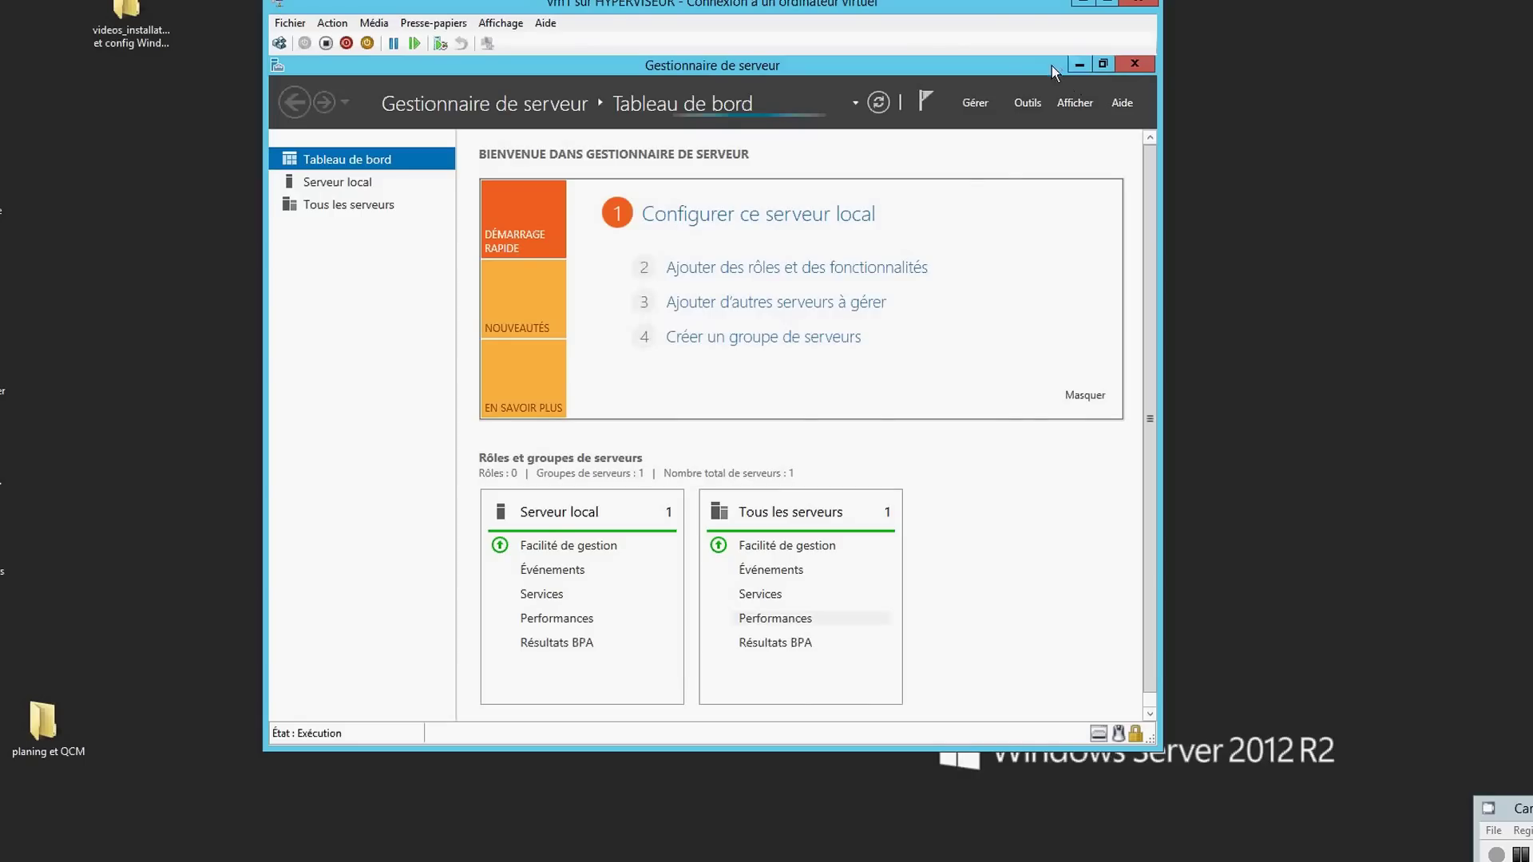
left_click(1079, 64)
left_click(703, 410)
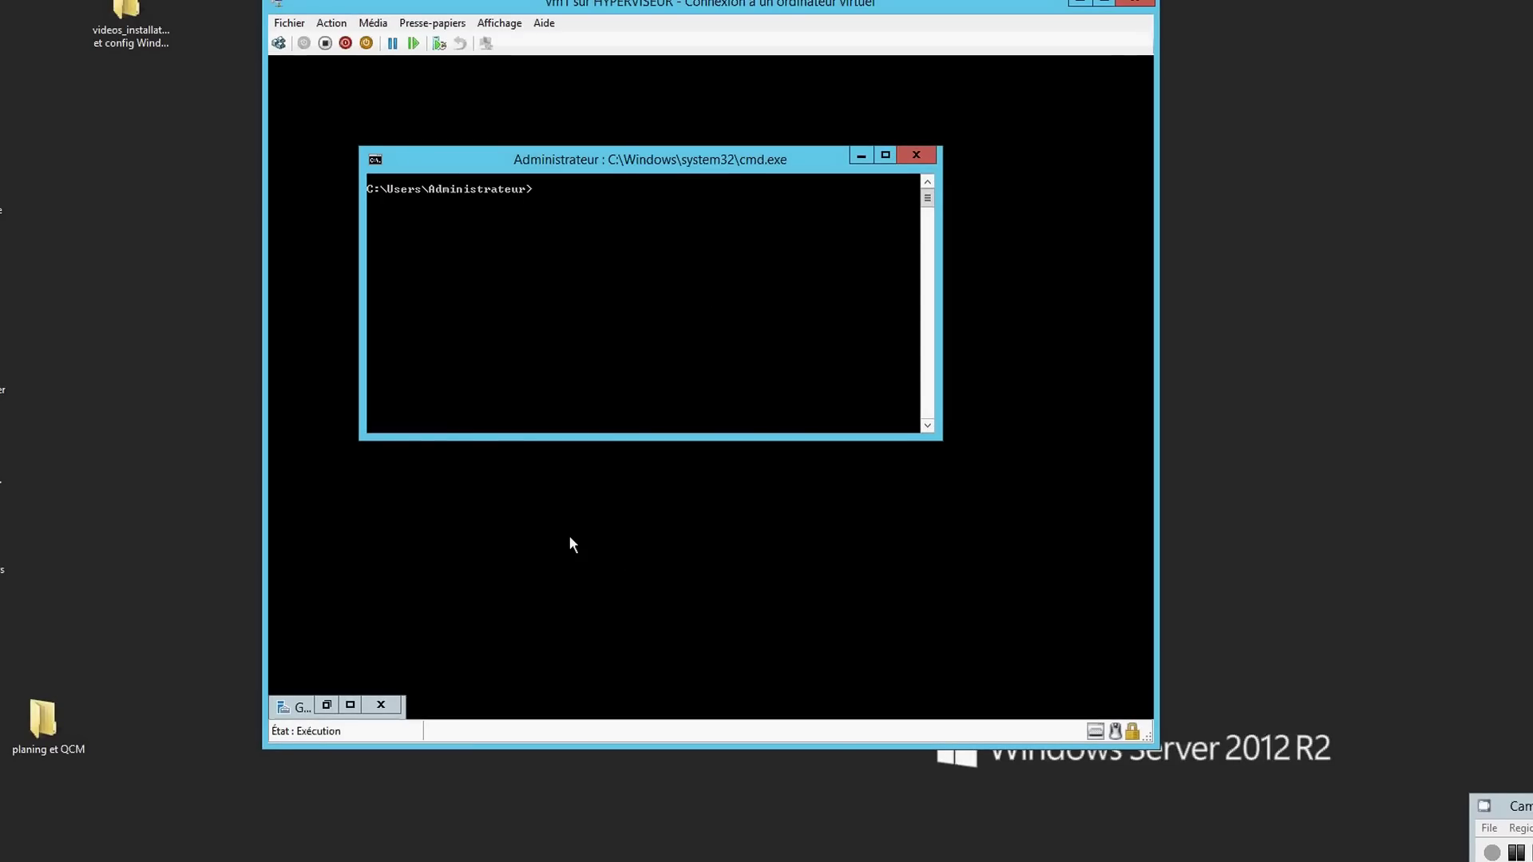
left_click(3, 613)
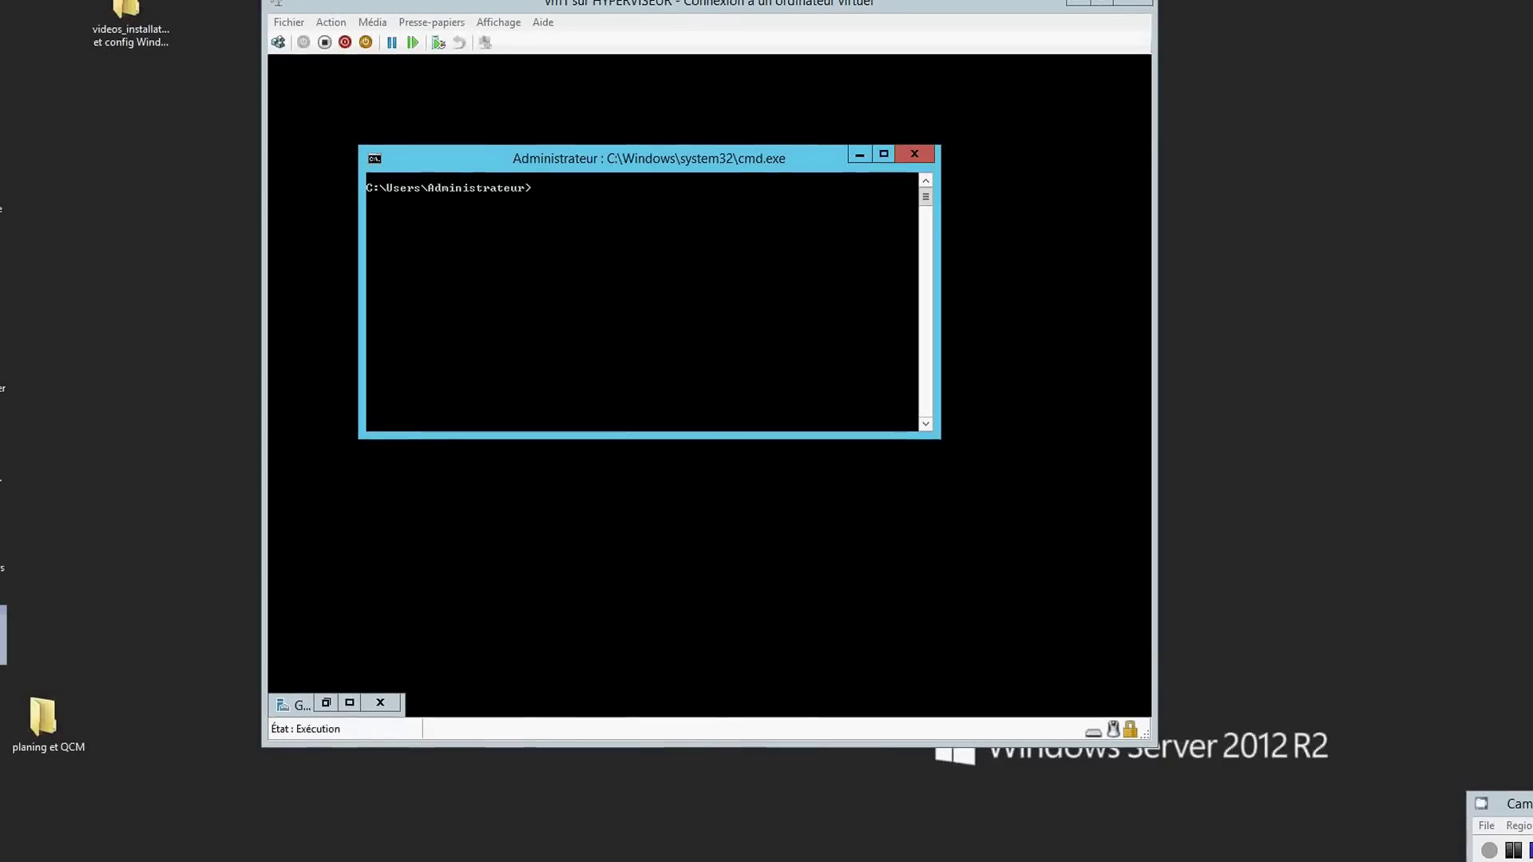
left_click(350, 703)
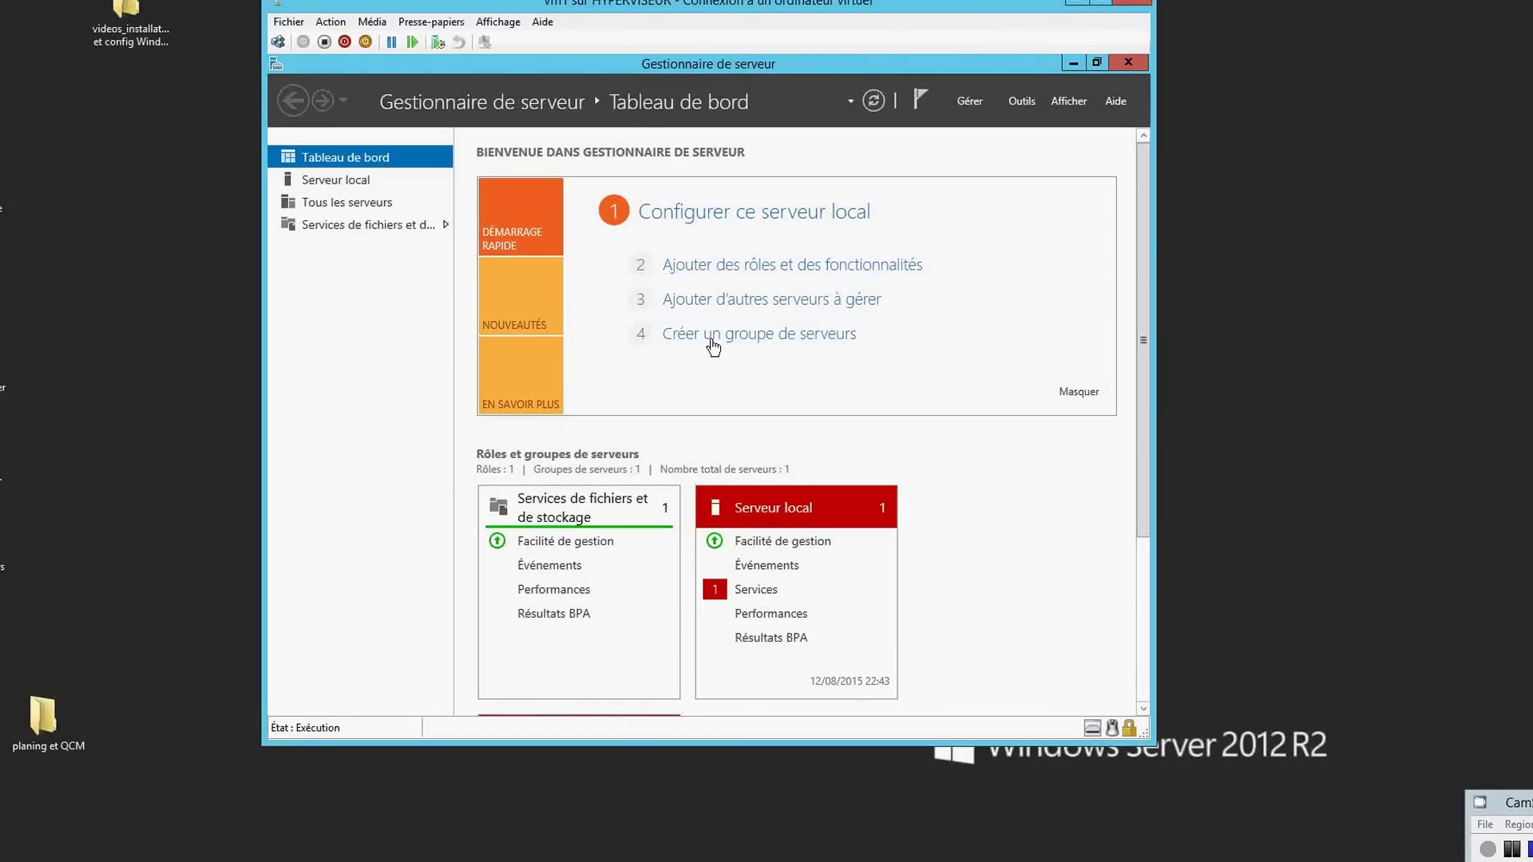
left_click(948, 107)
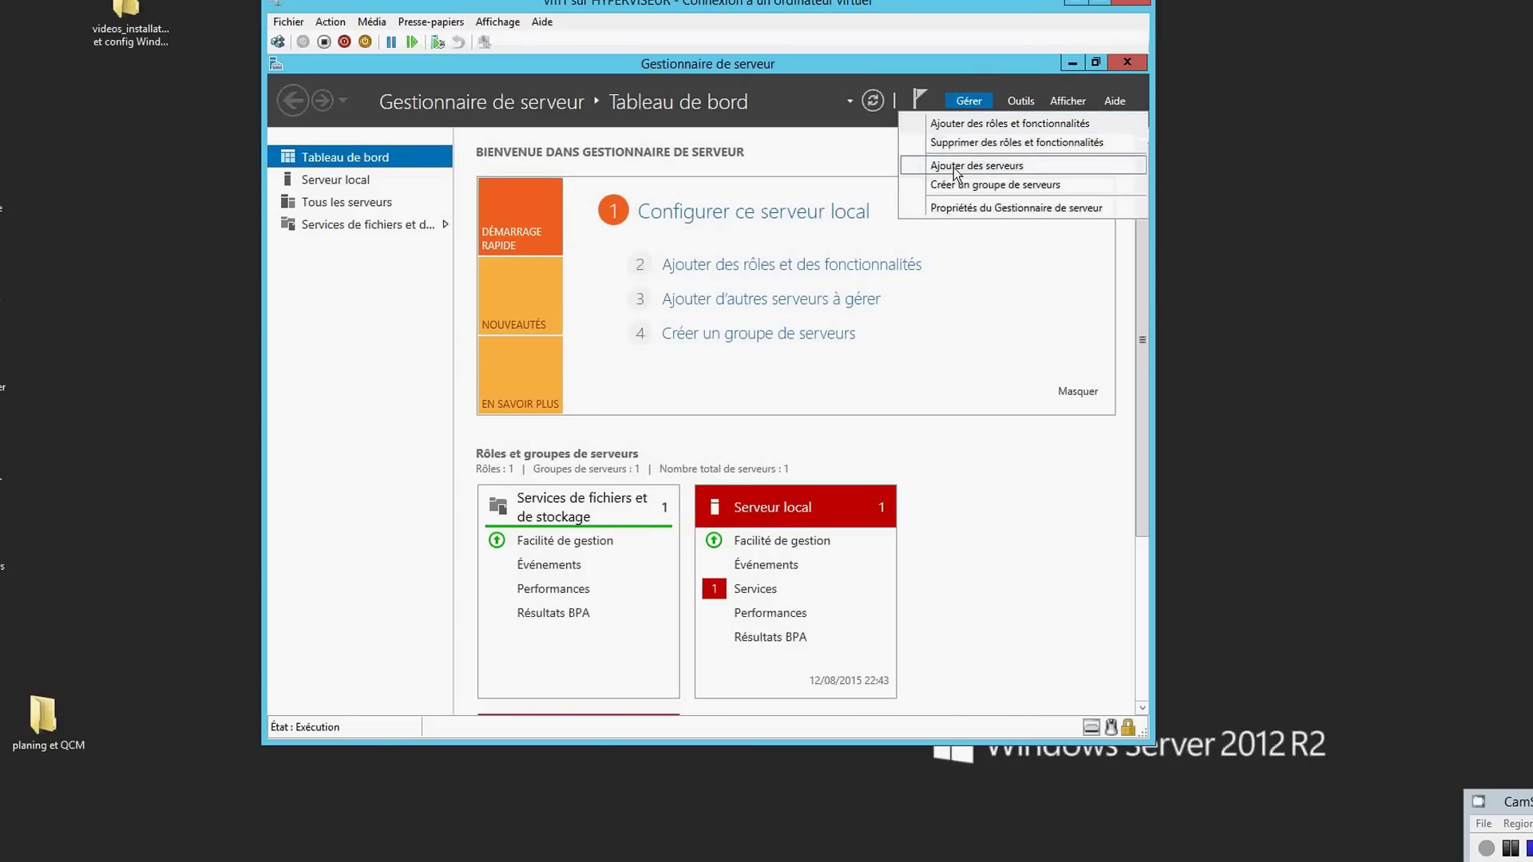
left_click(945, 124)
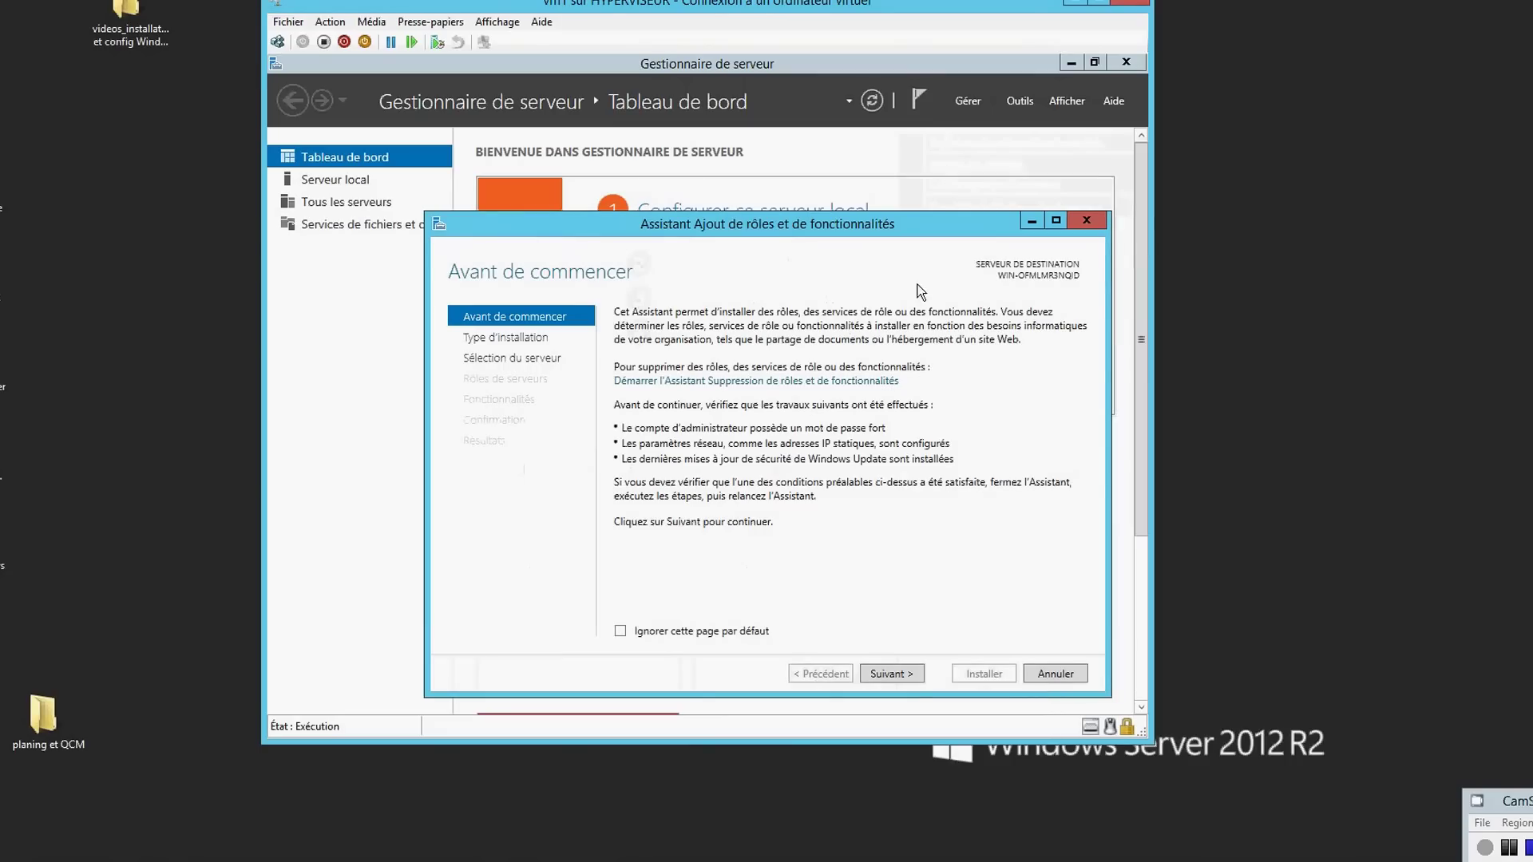
left_click(887, 672)
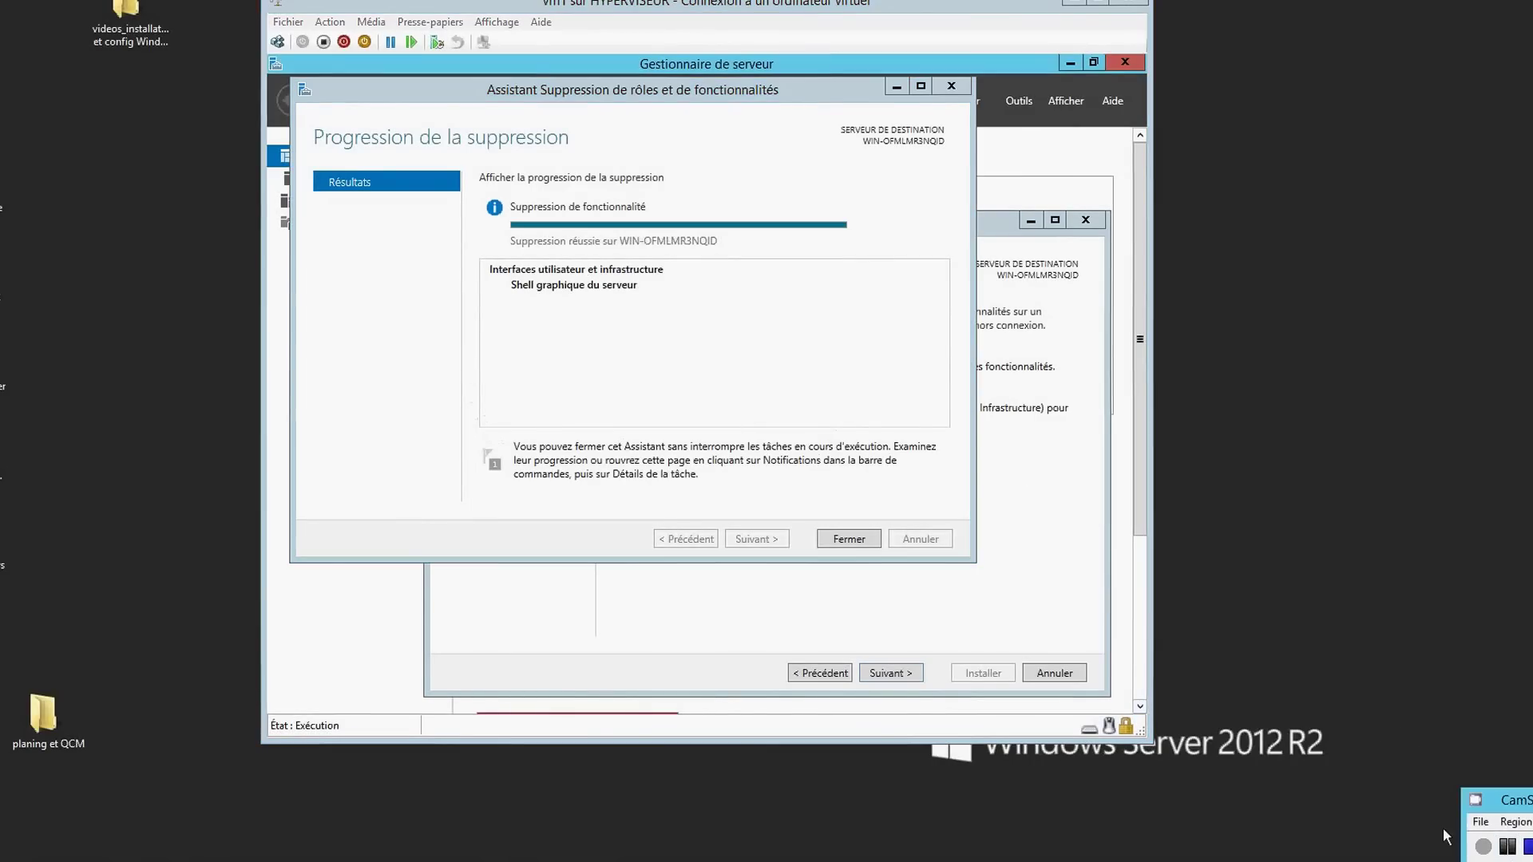
left_click(842, 541)
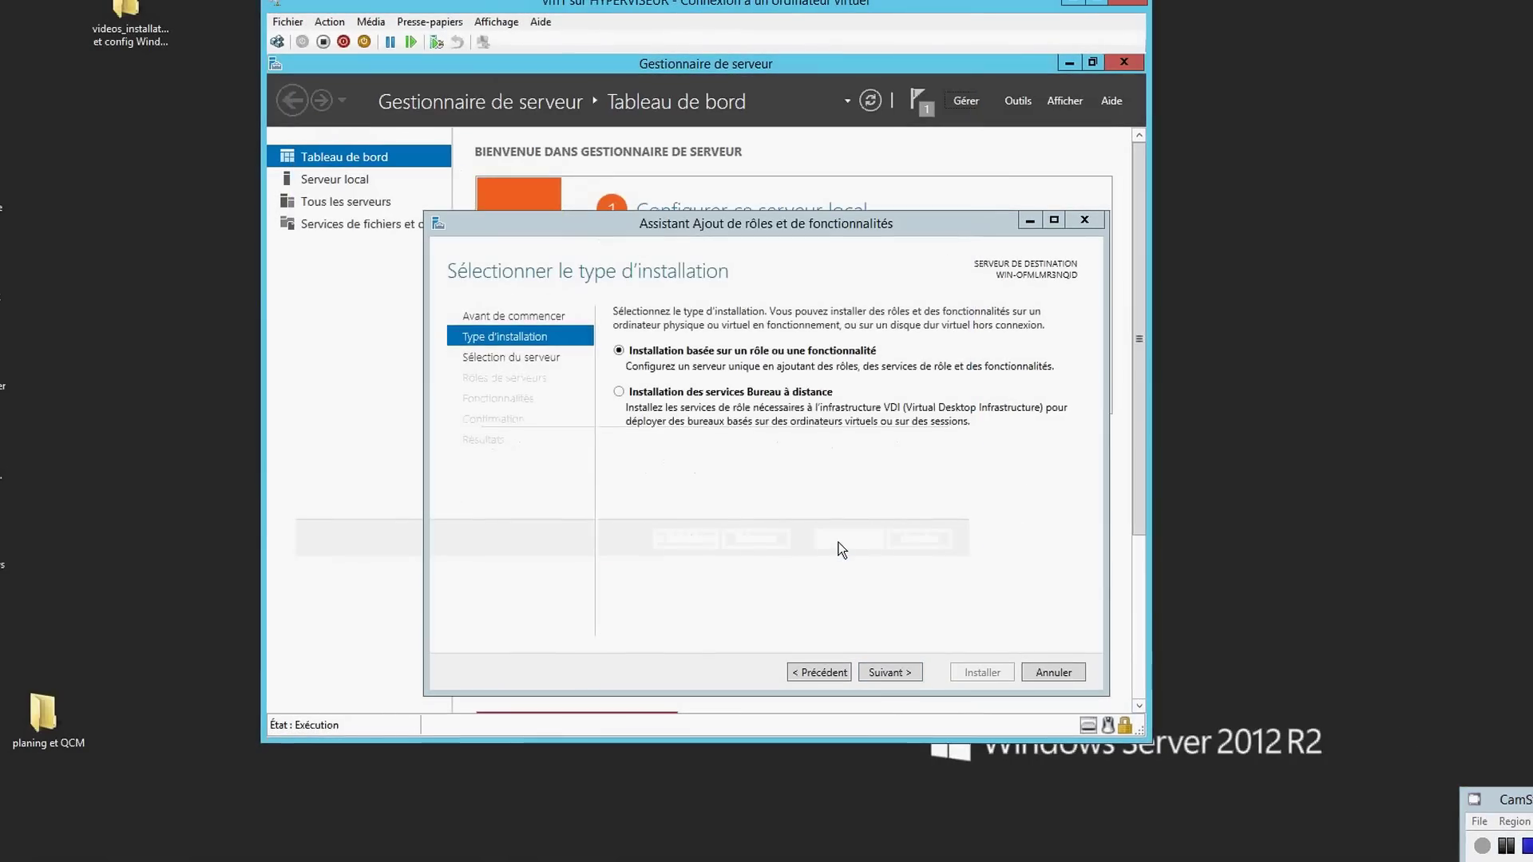
left_click(908, 675)
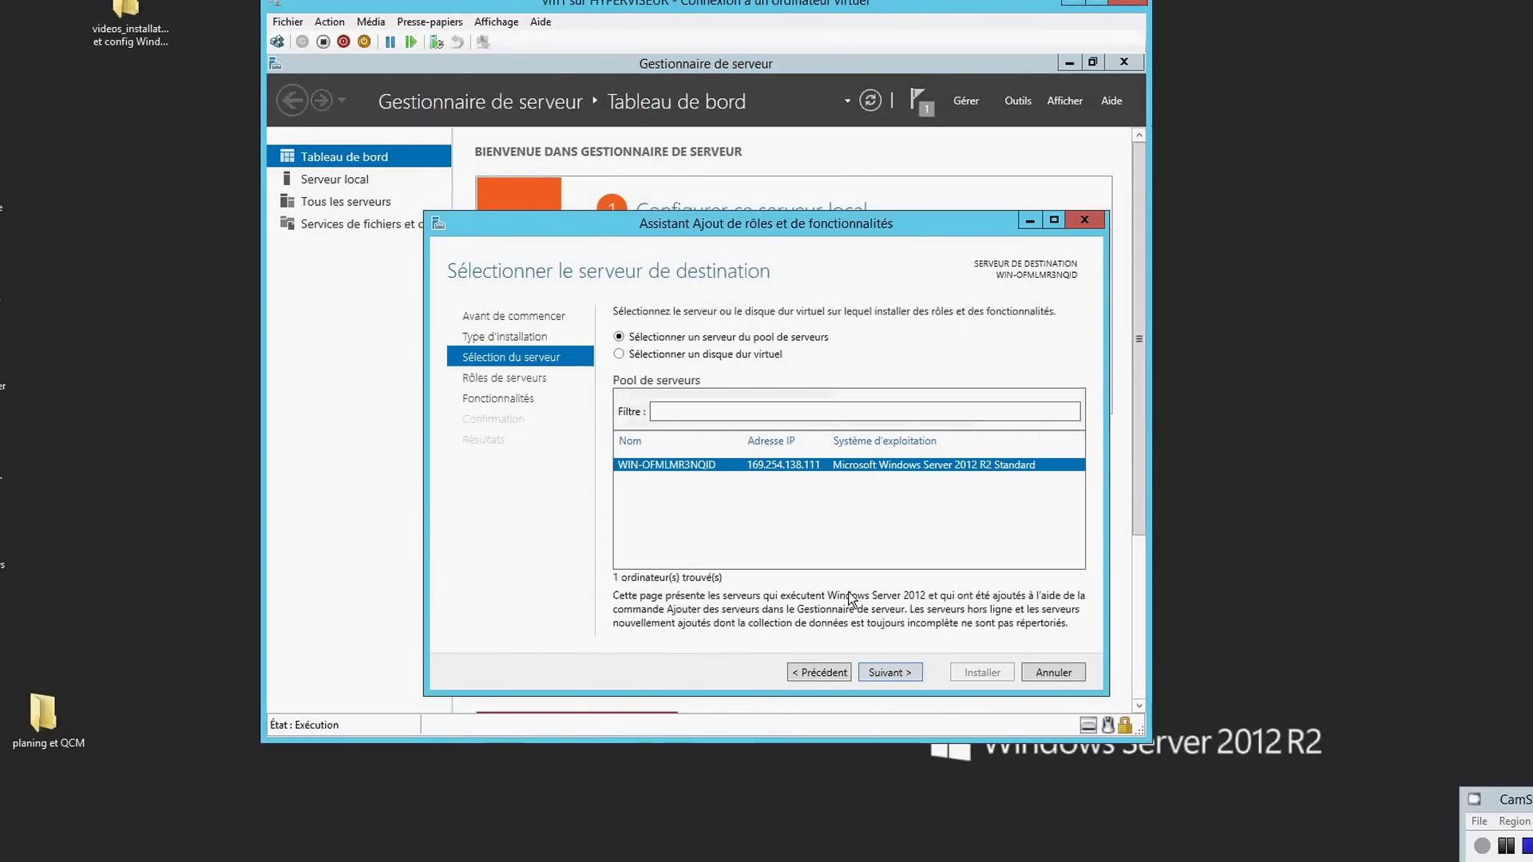
left_click(882, 673)
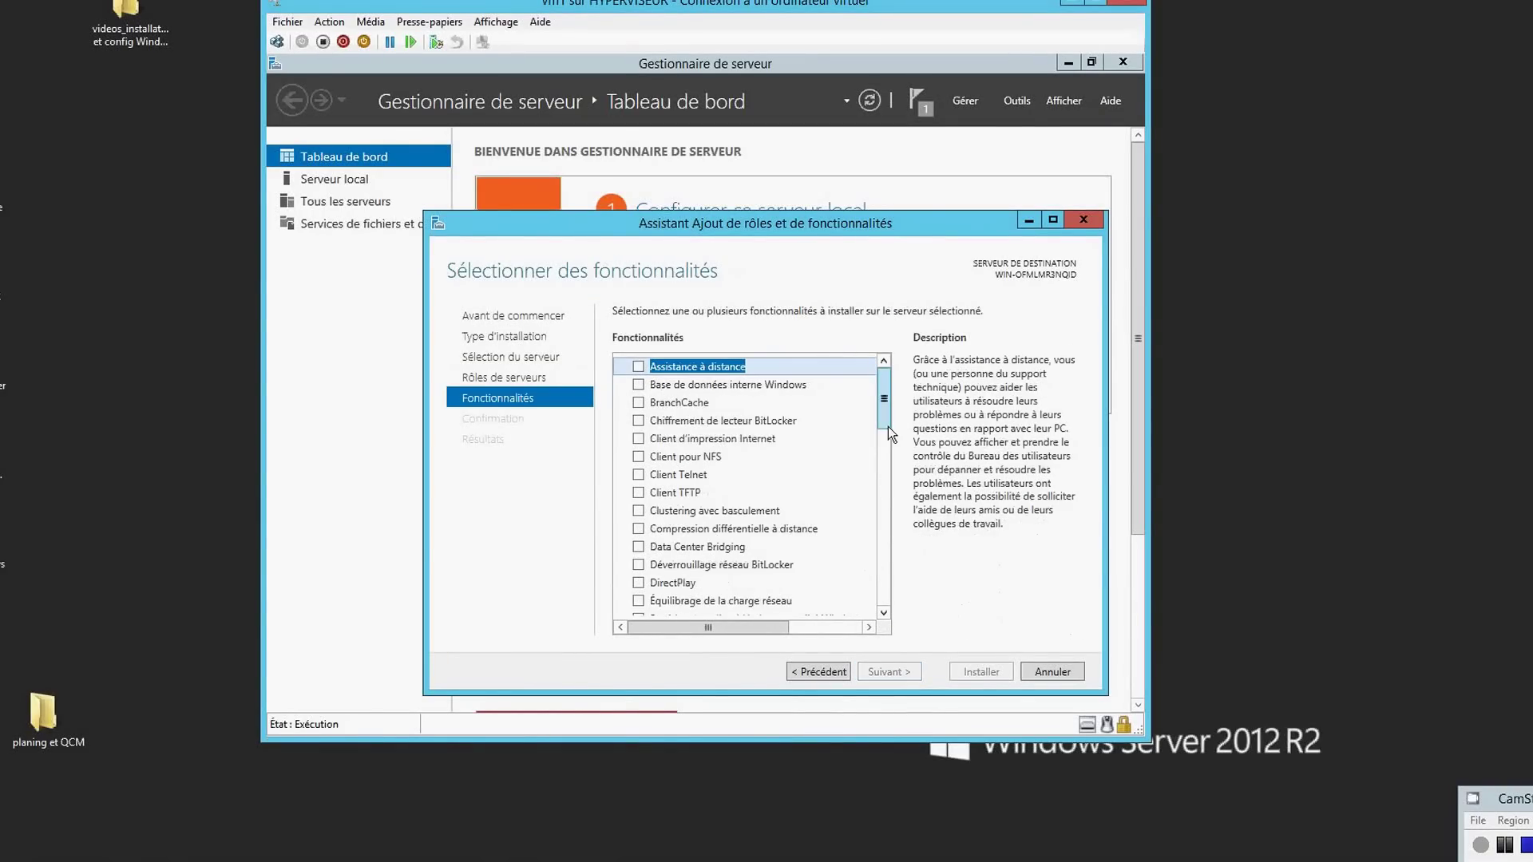
scroll(885, 479, "down", 7)
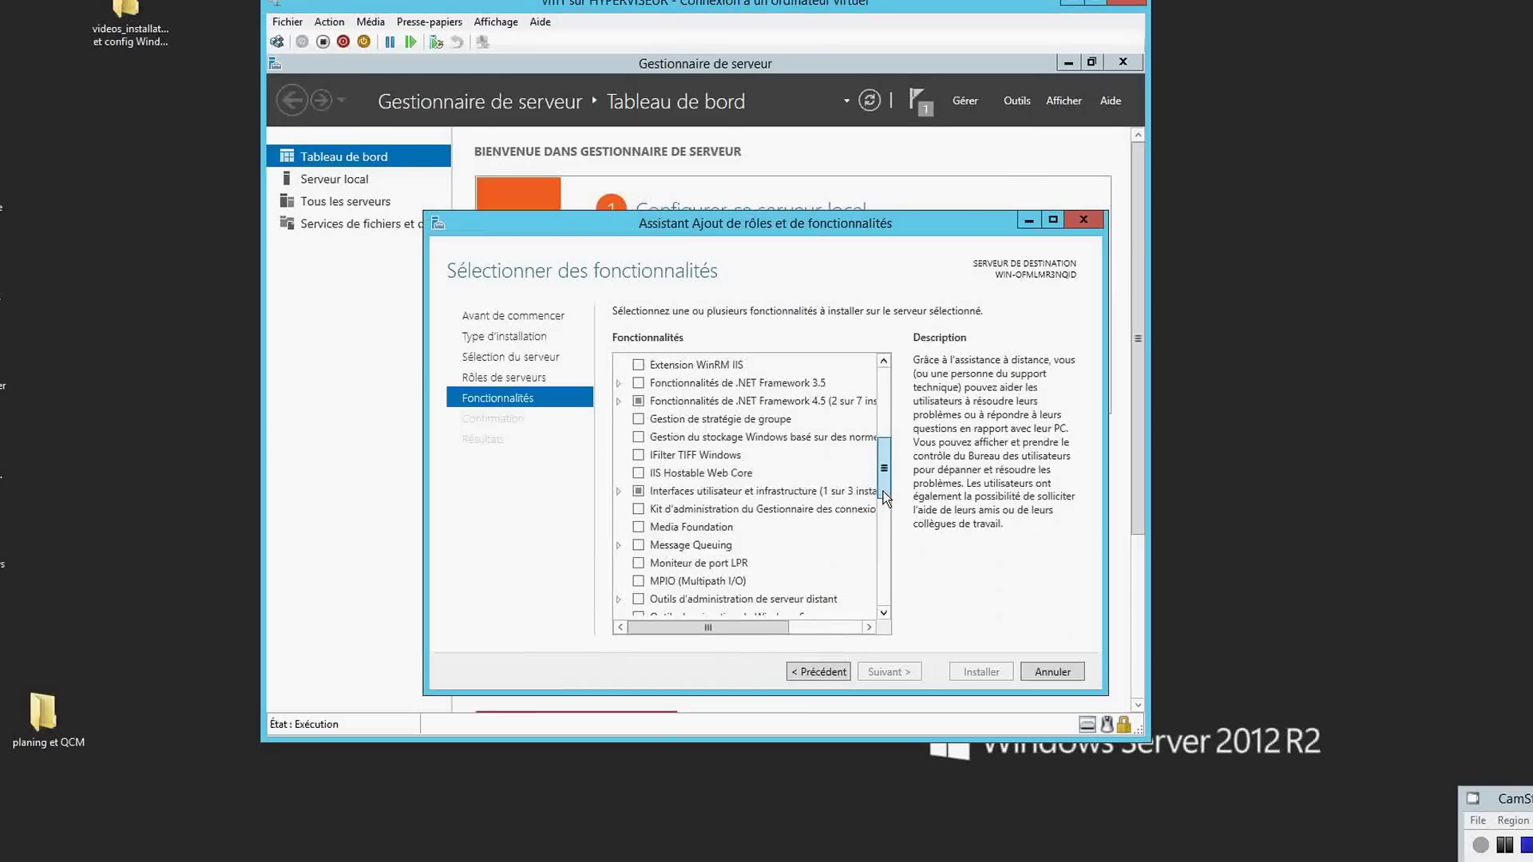
left_click_drag(884, 524, 879, 458)
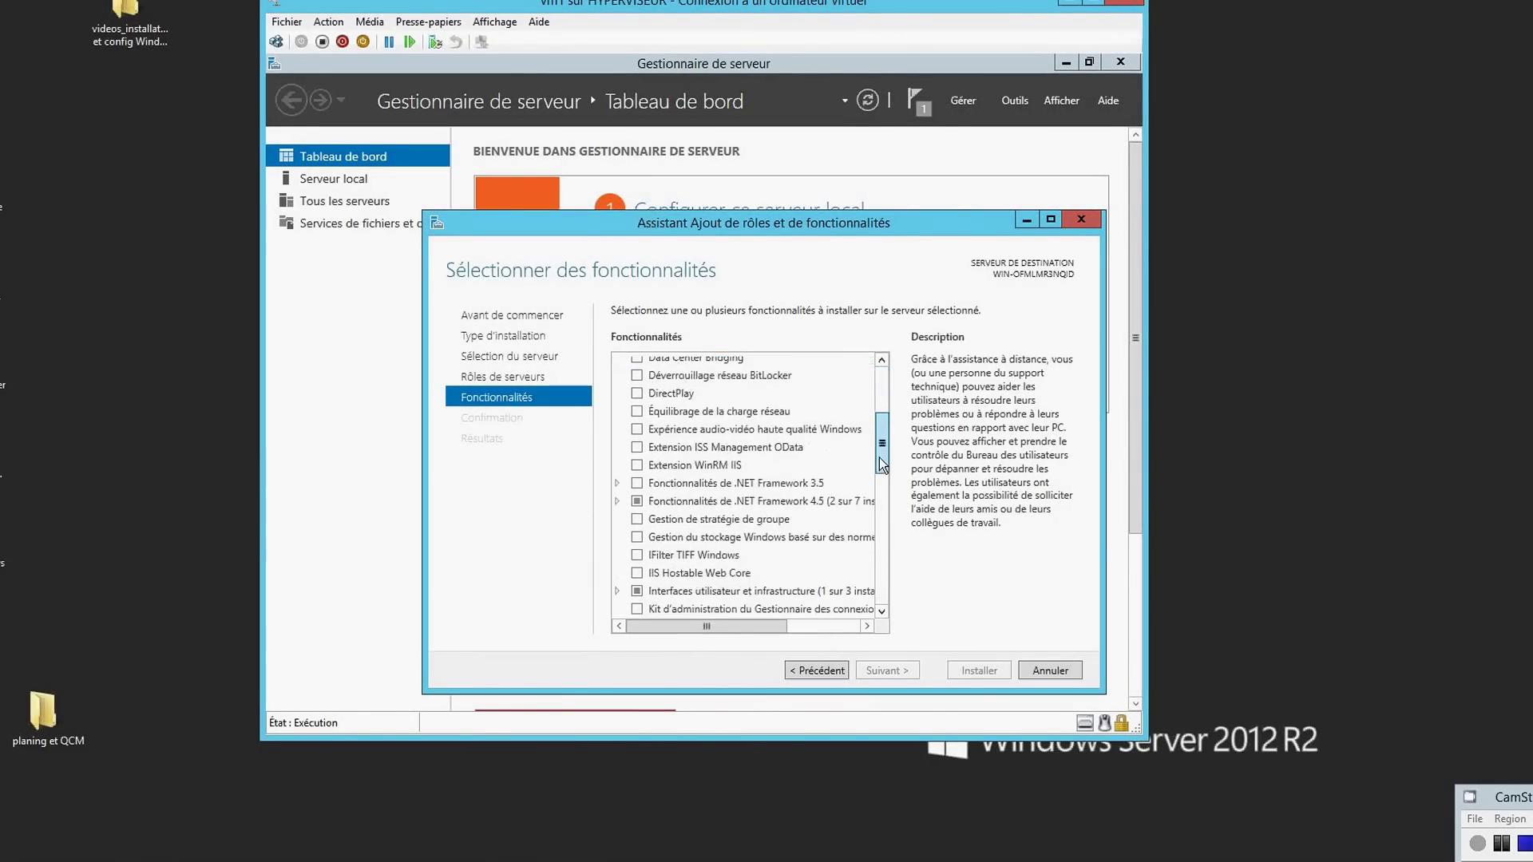
left_click(617, 590)
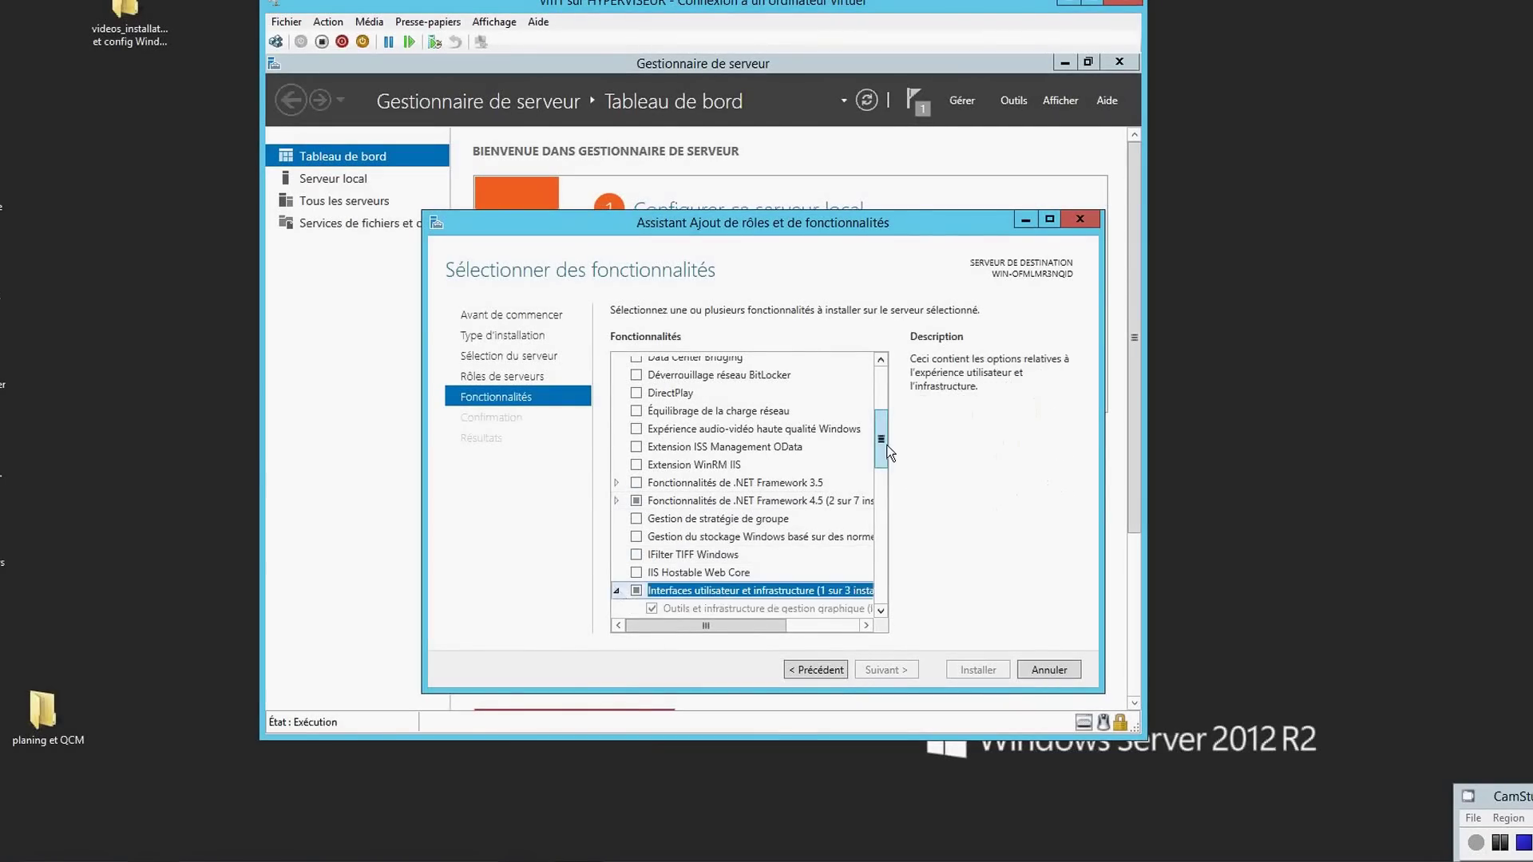
left_click_drag(884, 449, 887, 497)
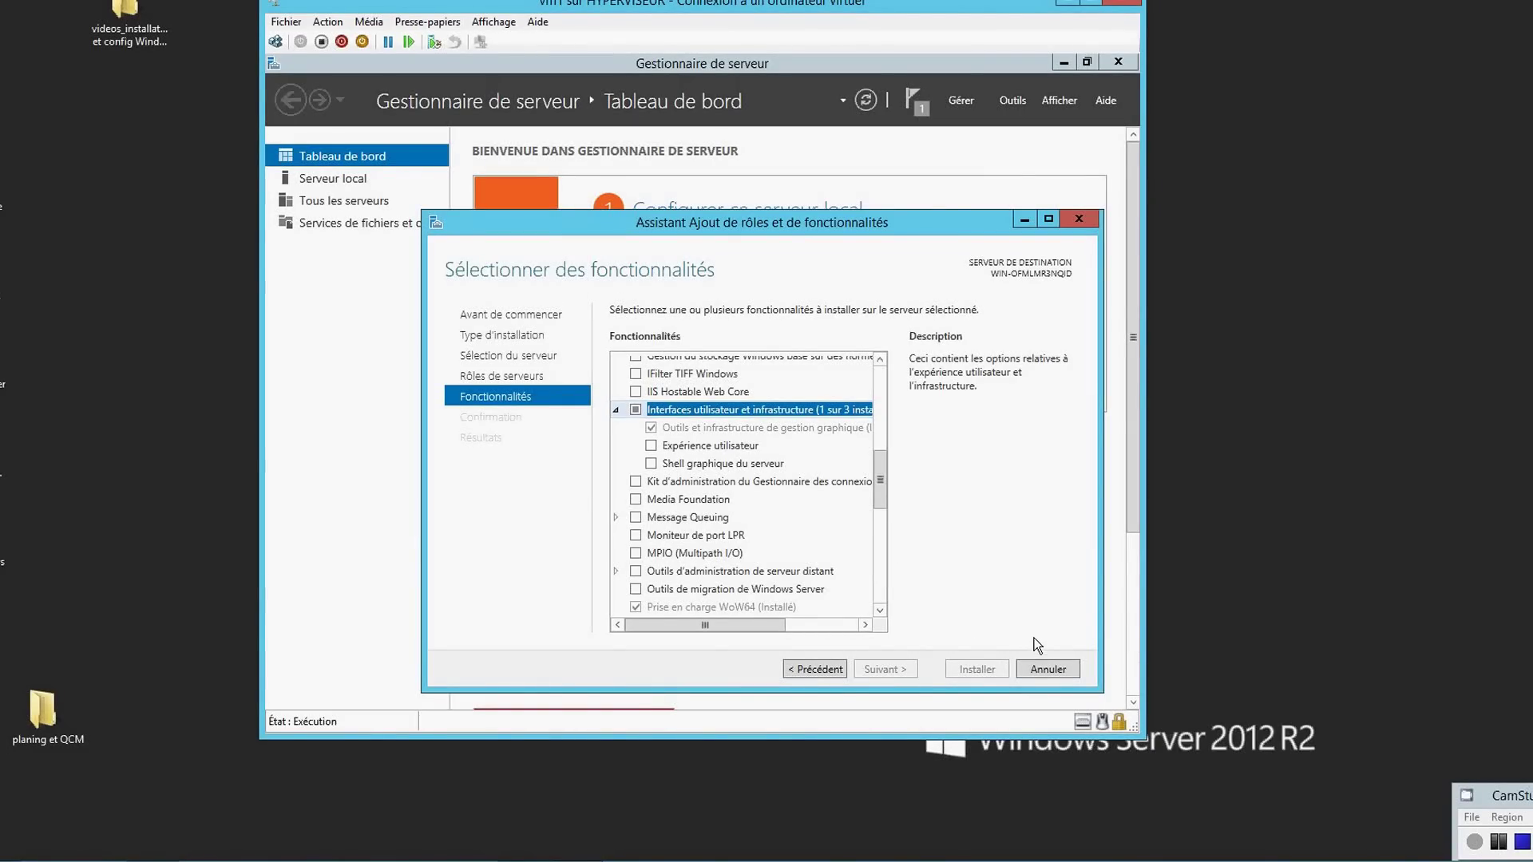
left_click(1047, 670)
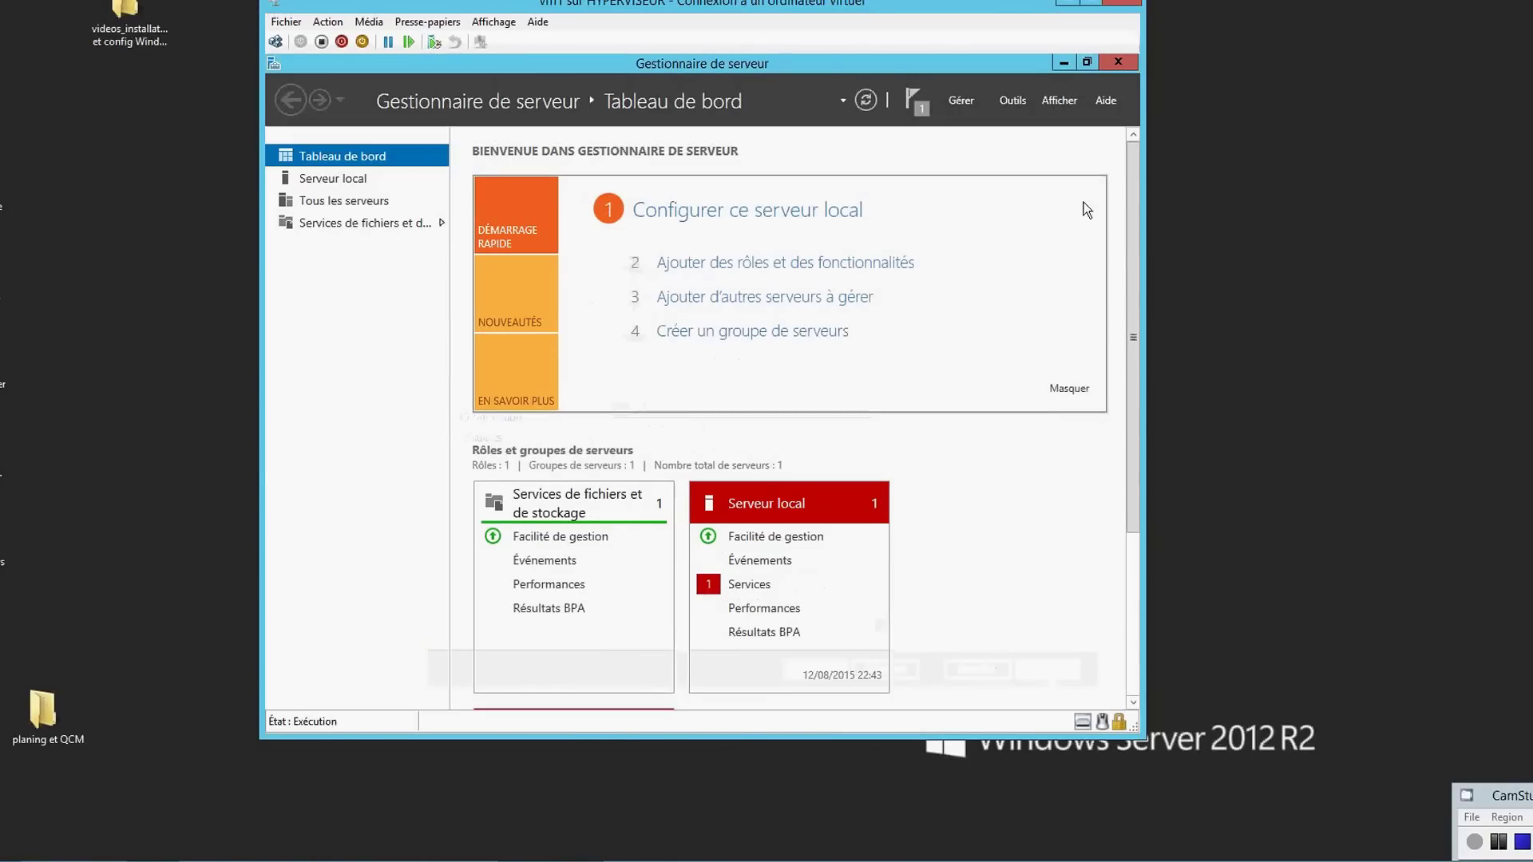
- Minimize Server Manager and type install-windowsfeature server-gui-shell -restart in PowerShell
left_click(1062, 64)
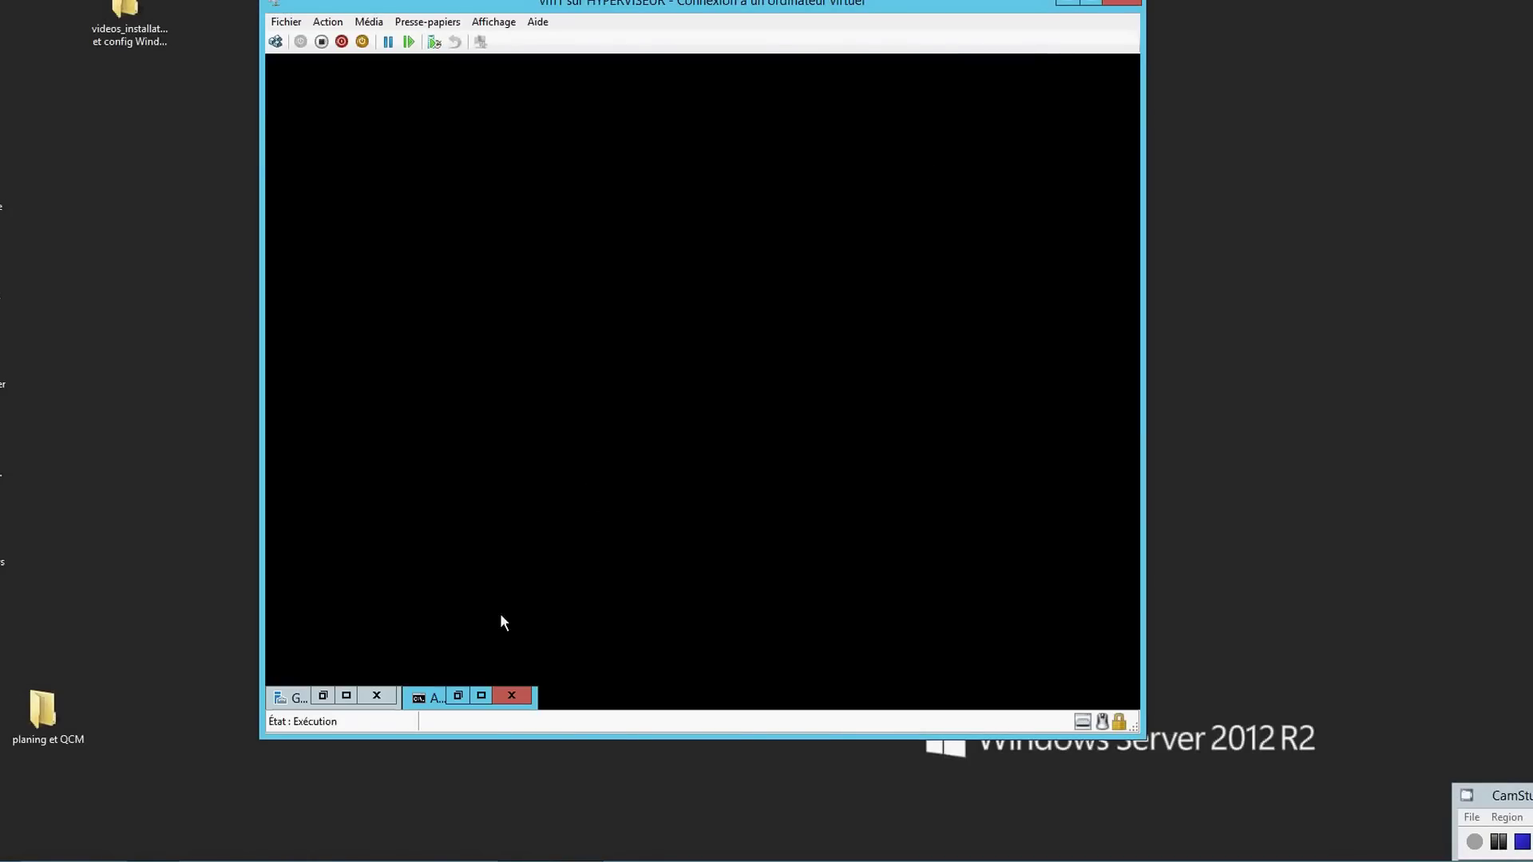
left_click(481, 693)
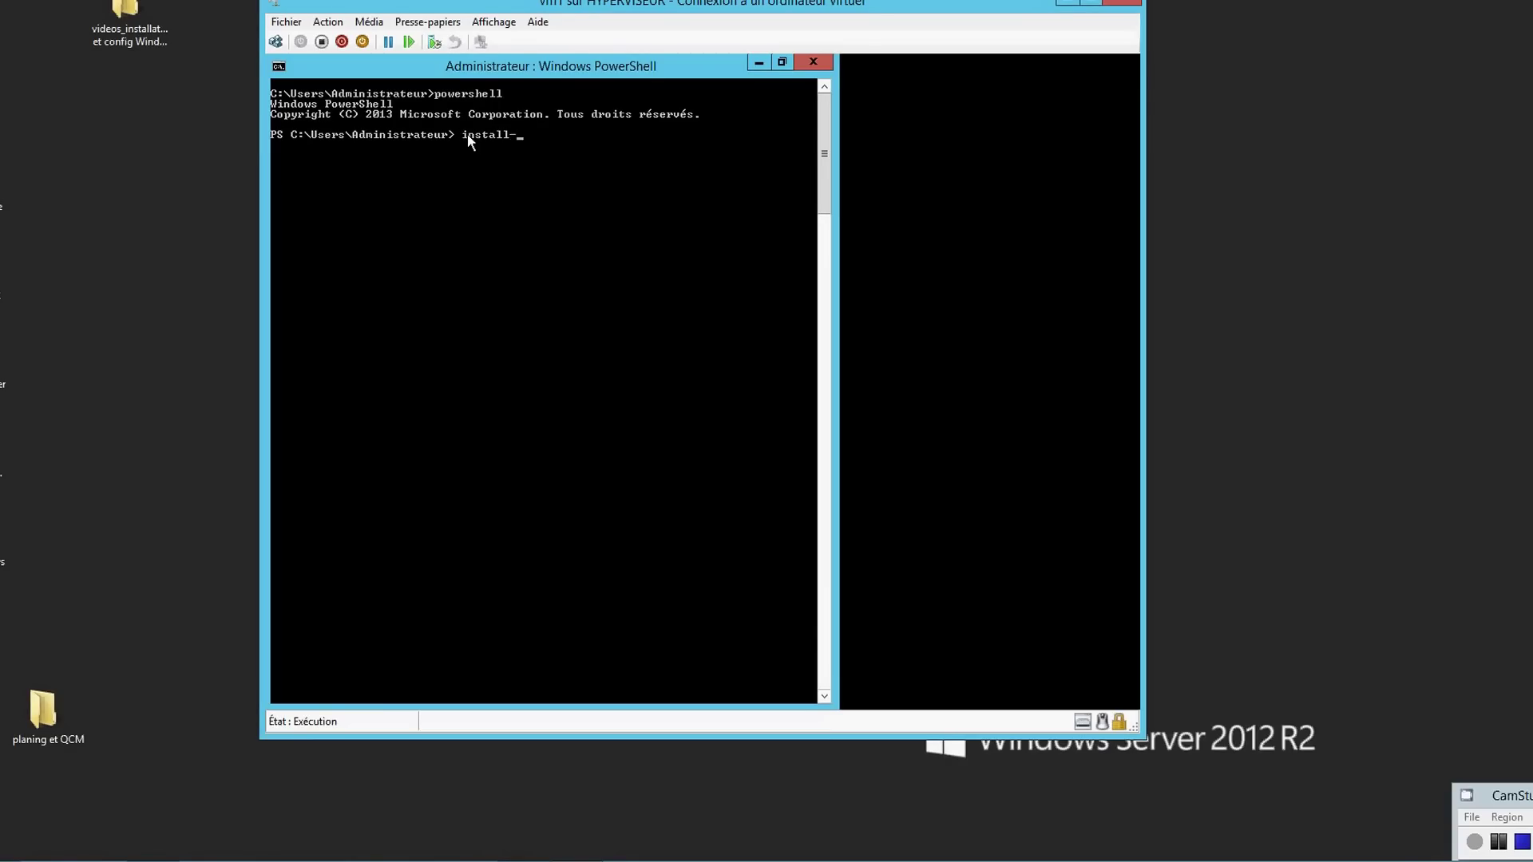
type("windowsfeature server-gui")
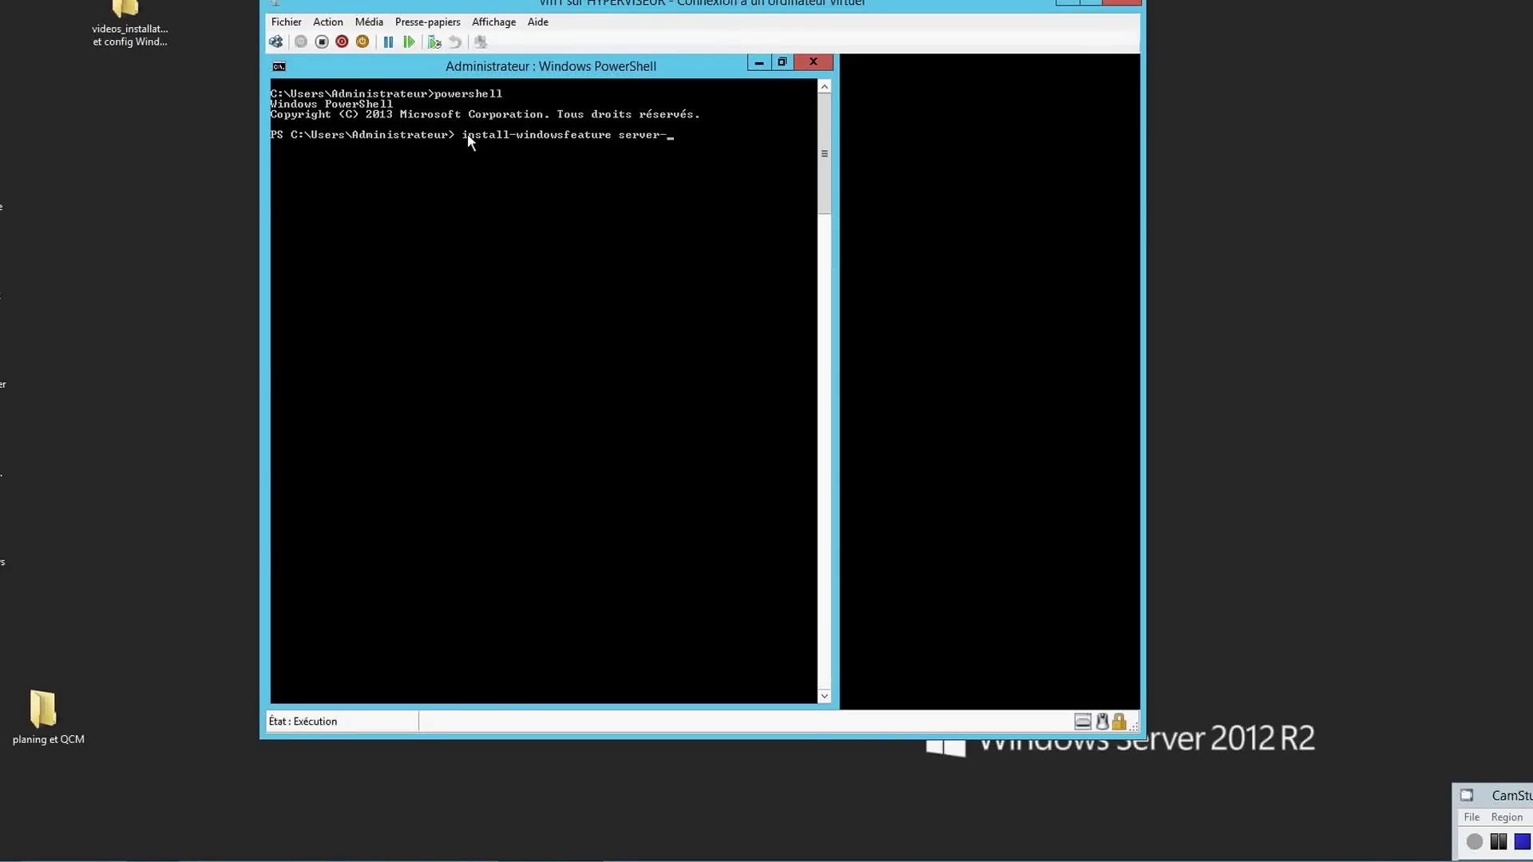
type("-shell")
type("-restart")
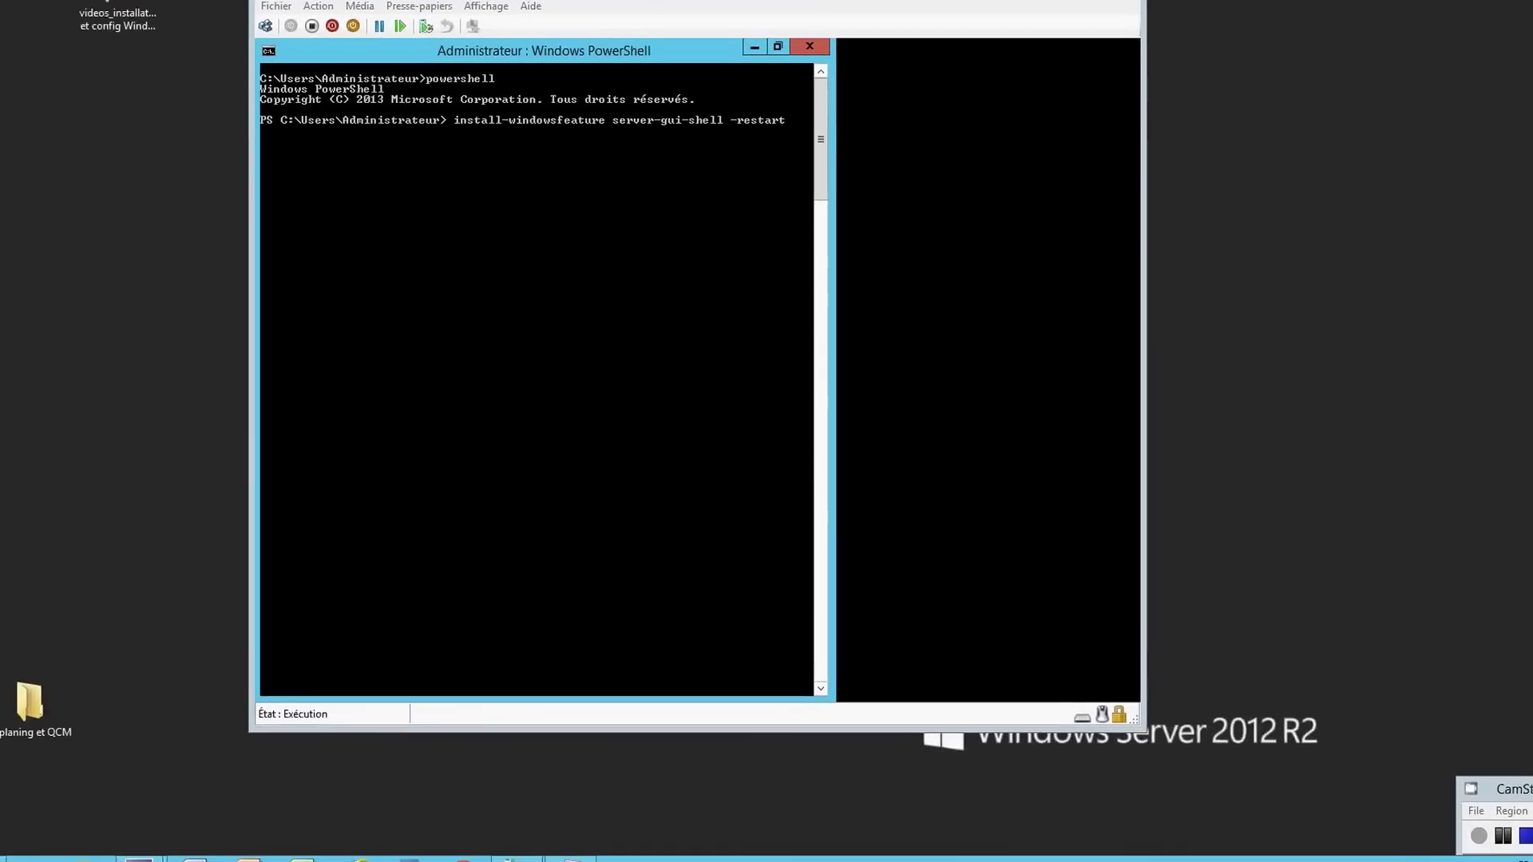
- Close the host Recycle Bin window that opened and open the VM connection's Affichage menu
double_click(2, 1)
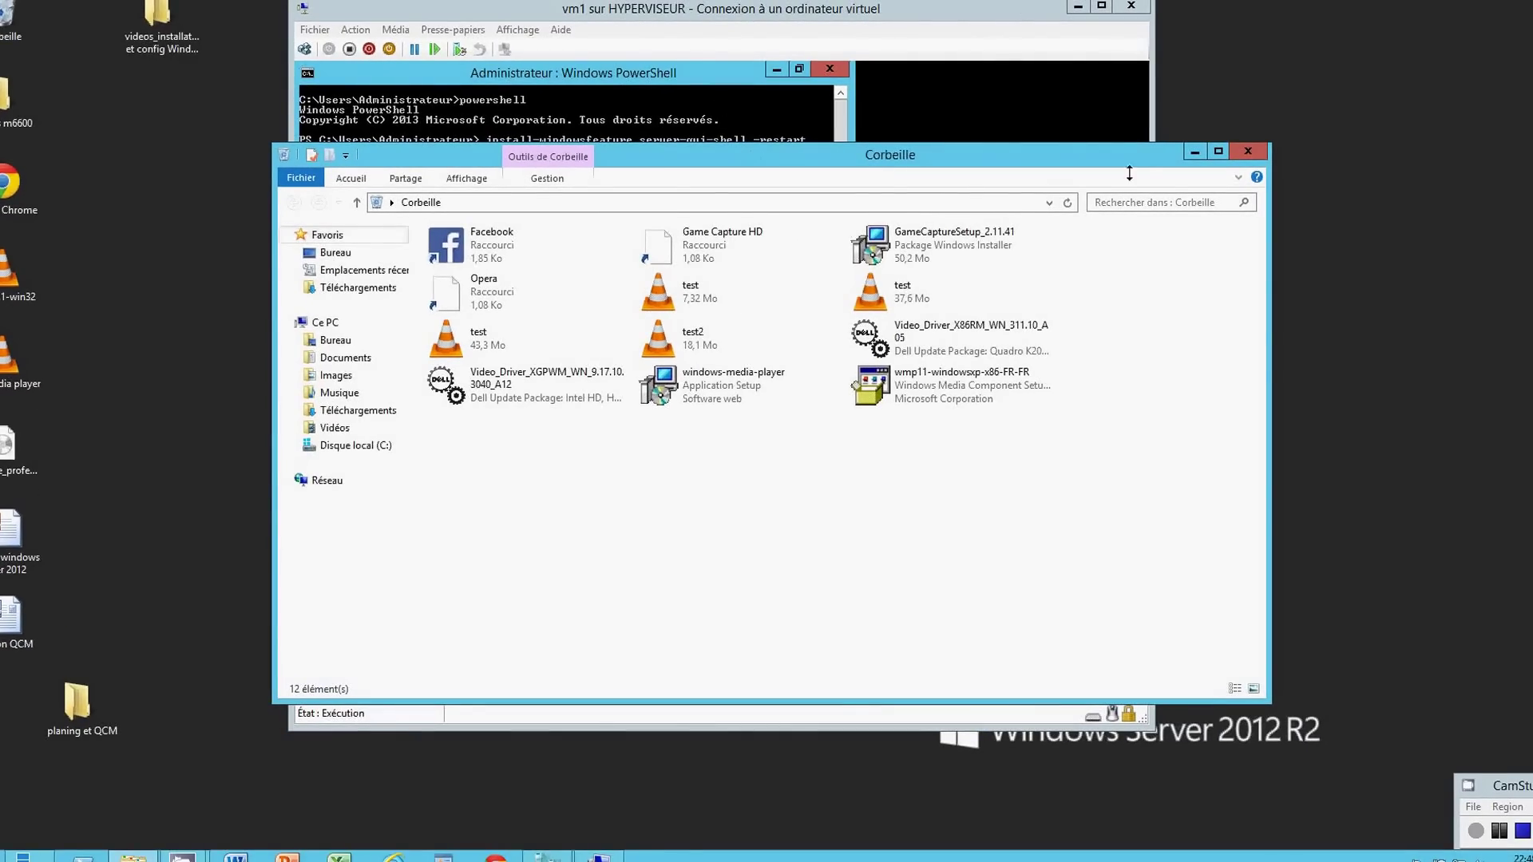
left_click(1200, 151)
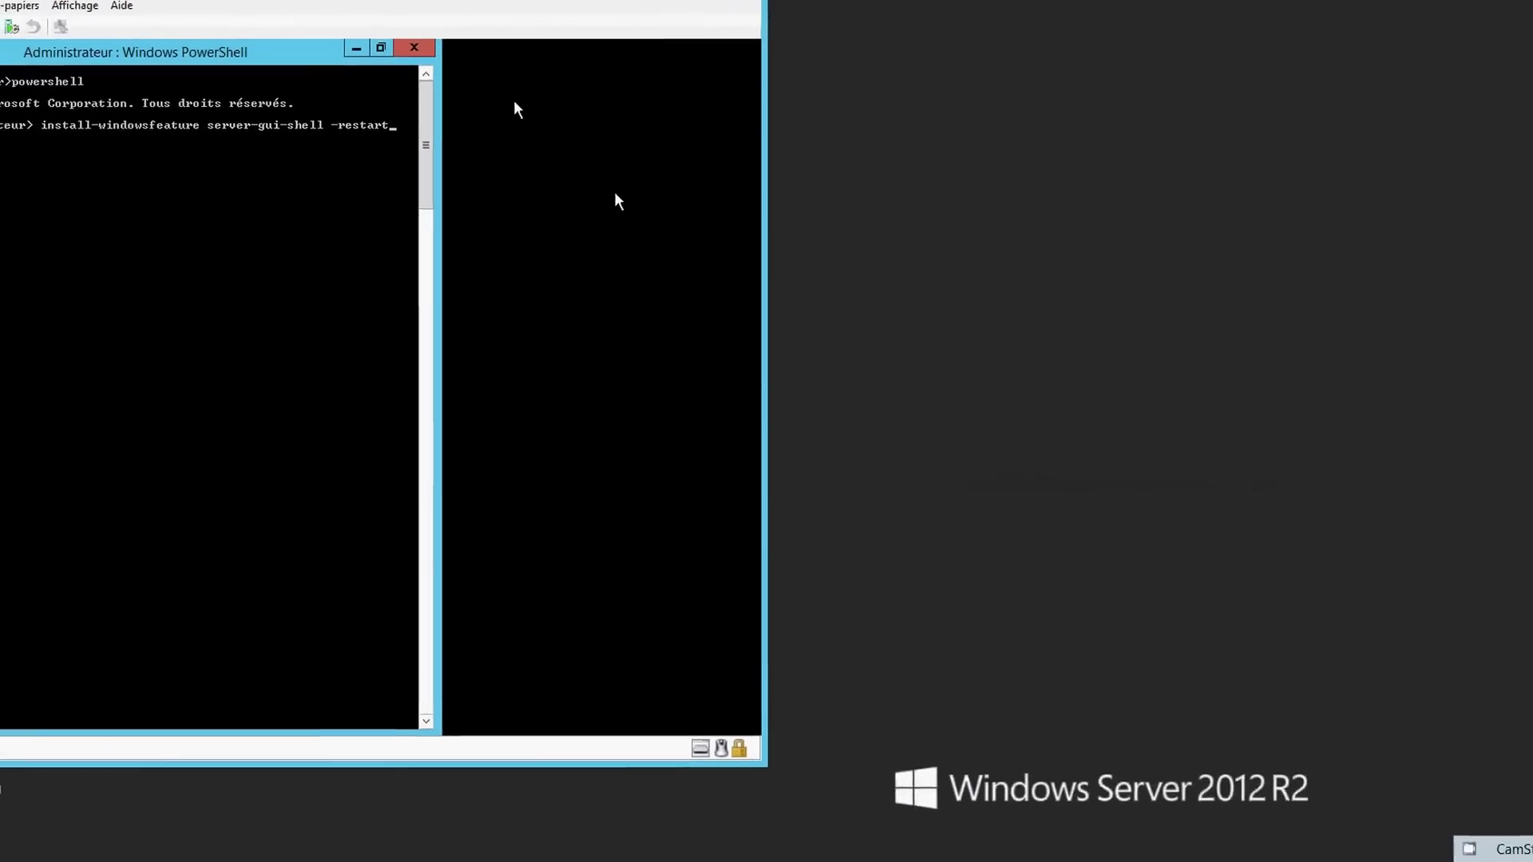
left_click(100, 5)
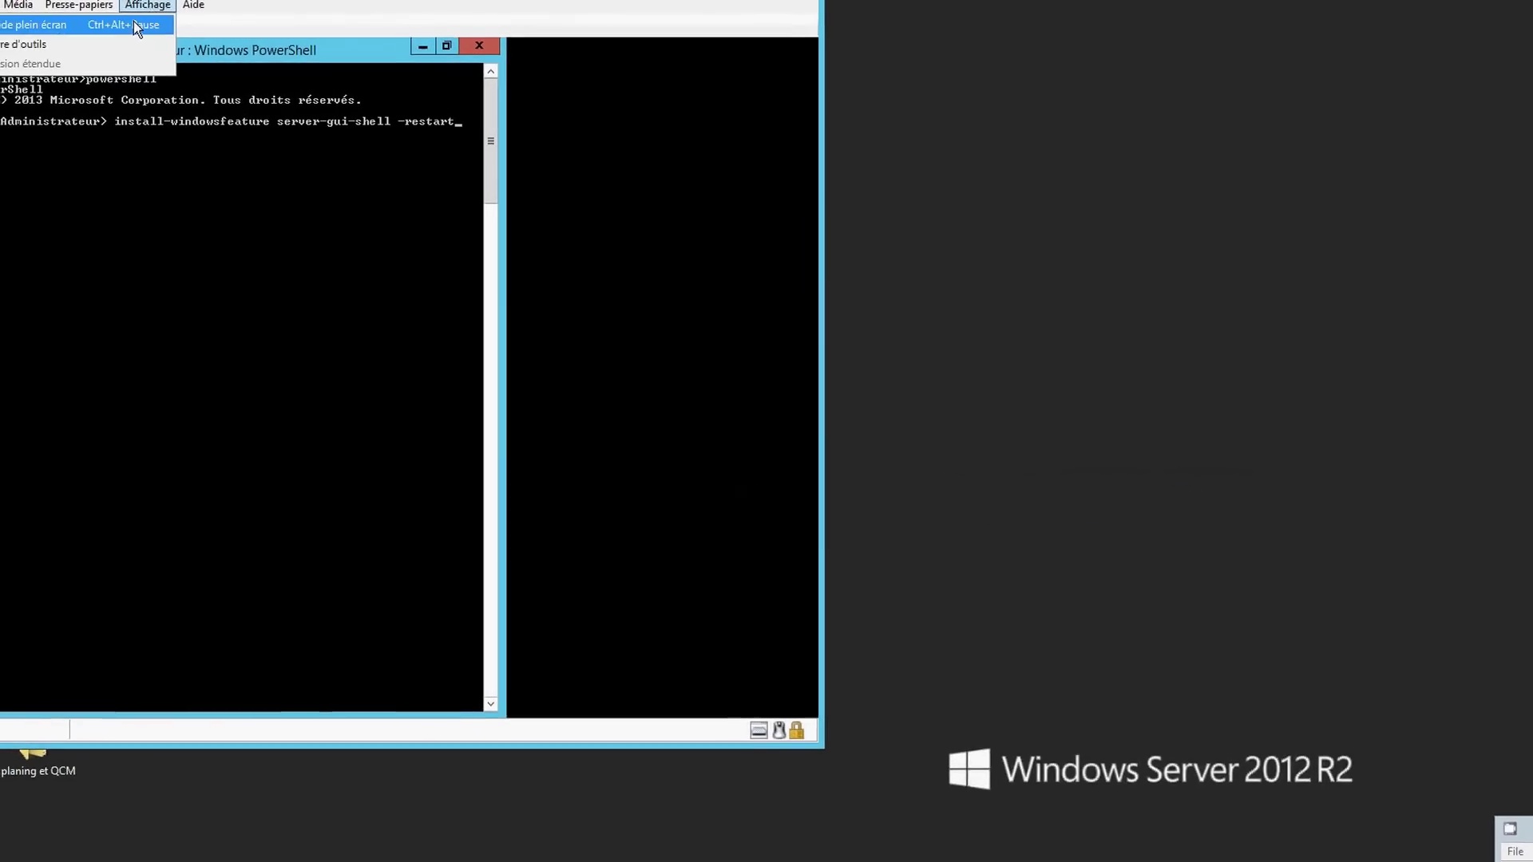